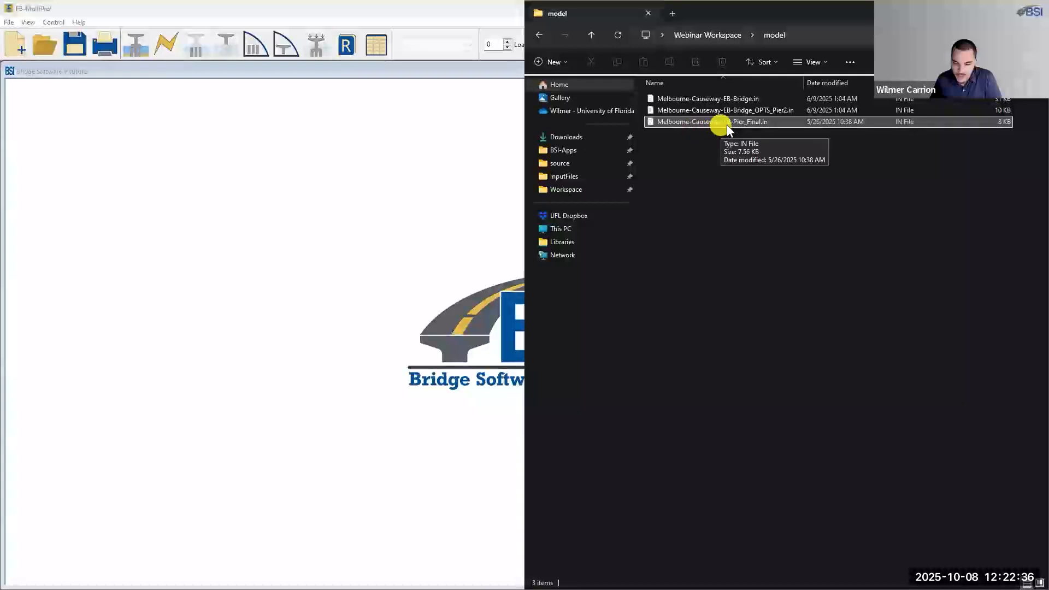
Load the Melbourne-Causeway-EB-Pier_Final.in file from the model folder into FB-MultiPier
click(762, 123)
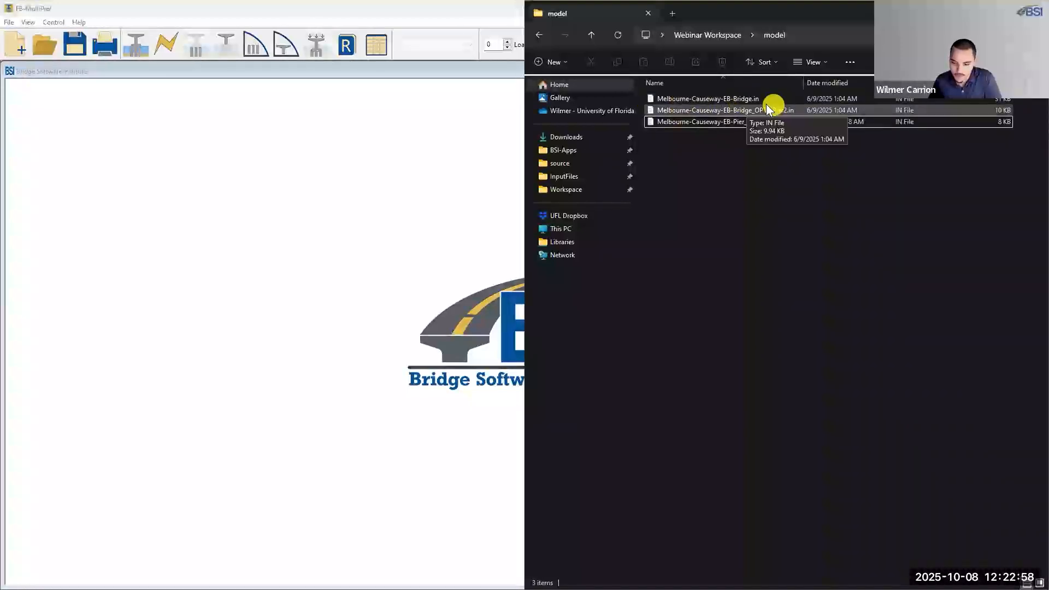
click(787, 151)
click(688, 122)
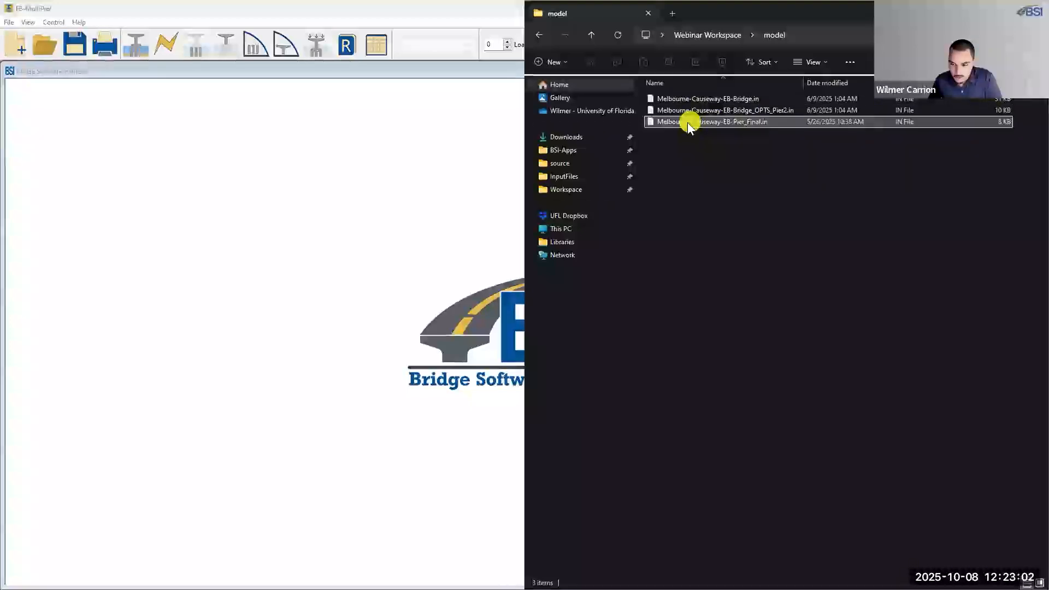
drag(686, 123, 422, 215)
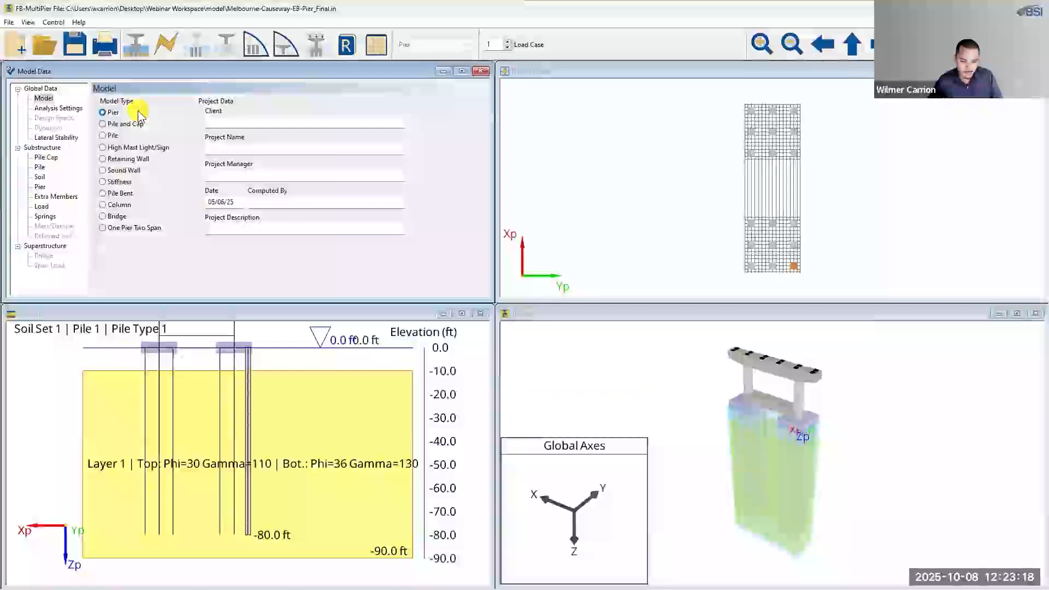
Change the model type to Bridge and accept creating a span between the two substructures
click(103, 217)
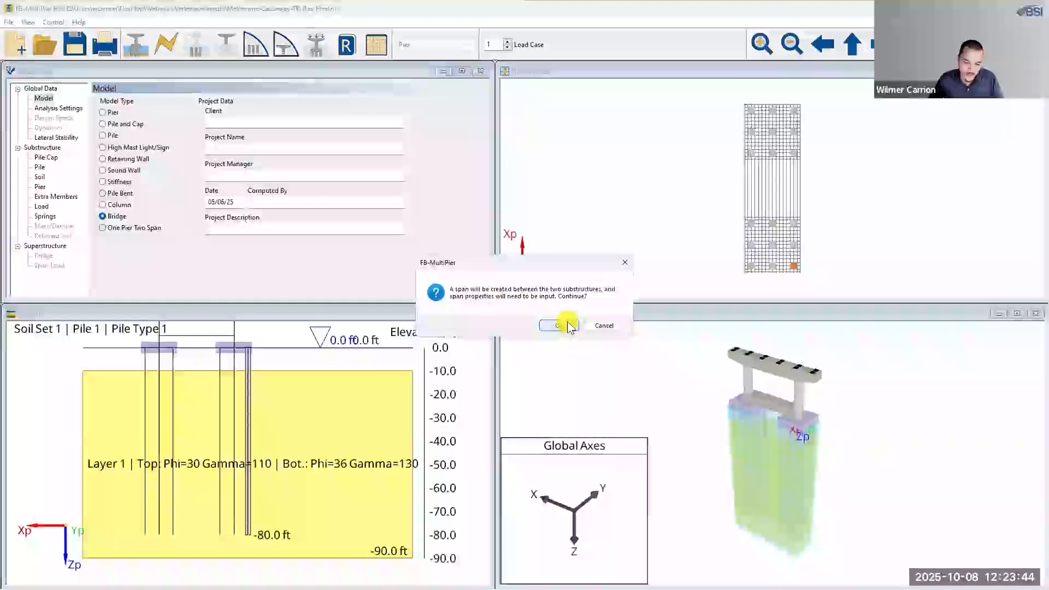
click(567, 327)
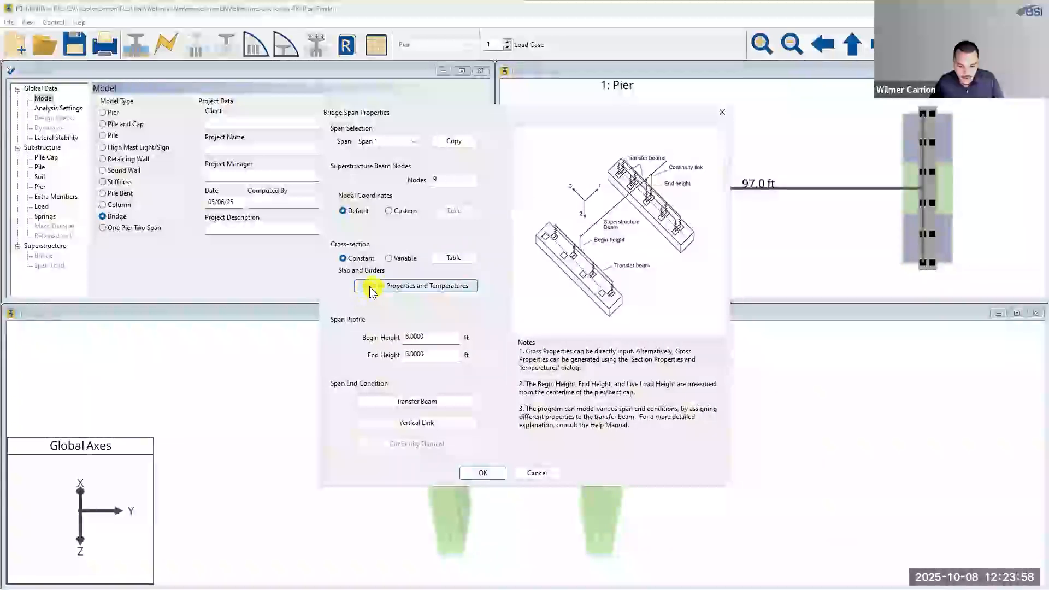
Enable Compute Transformed Section Properties for Span 1 and open its section properties
click(467, 289)
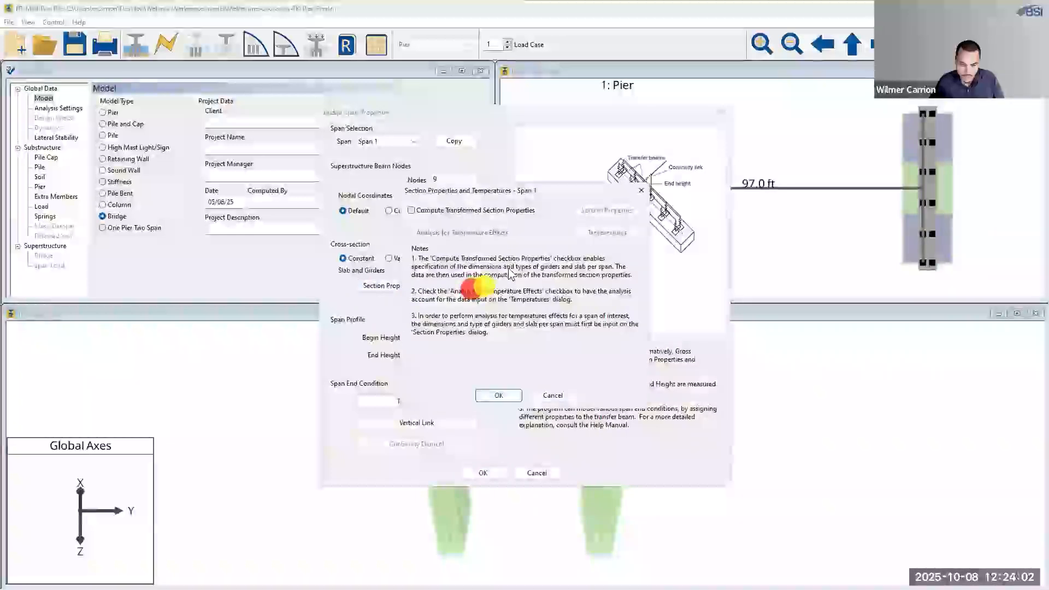
click(411, 211)
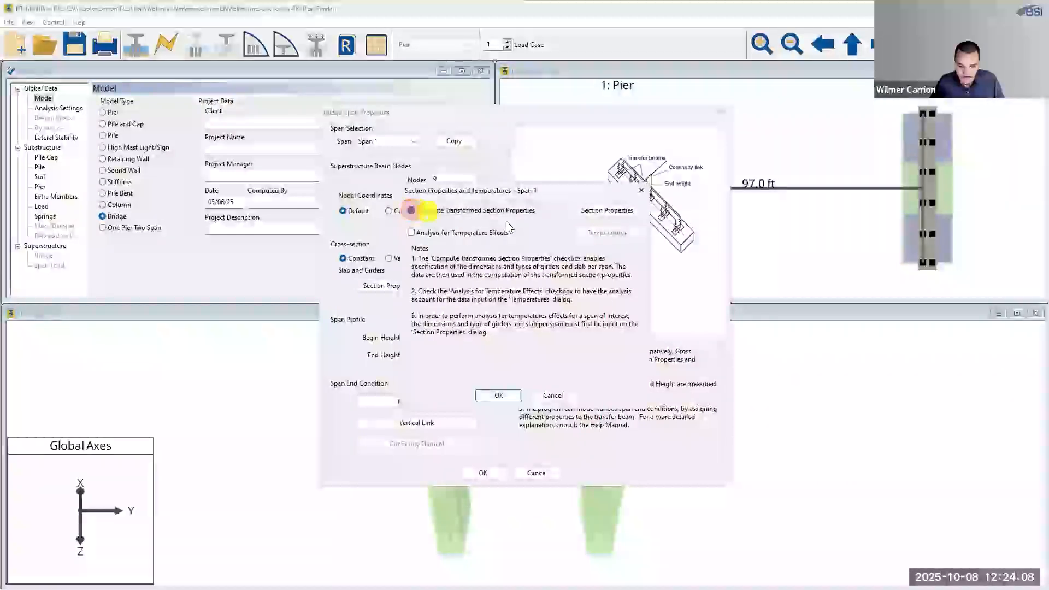
click(587, 216)
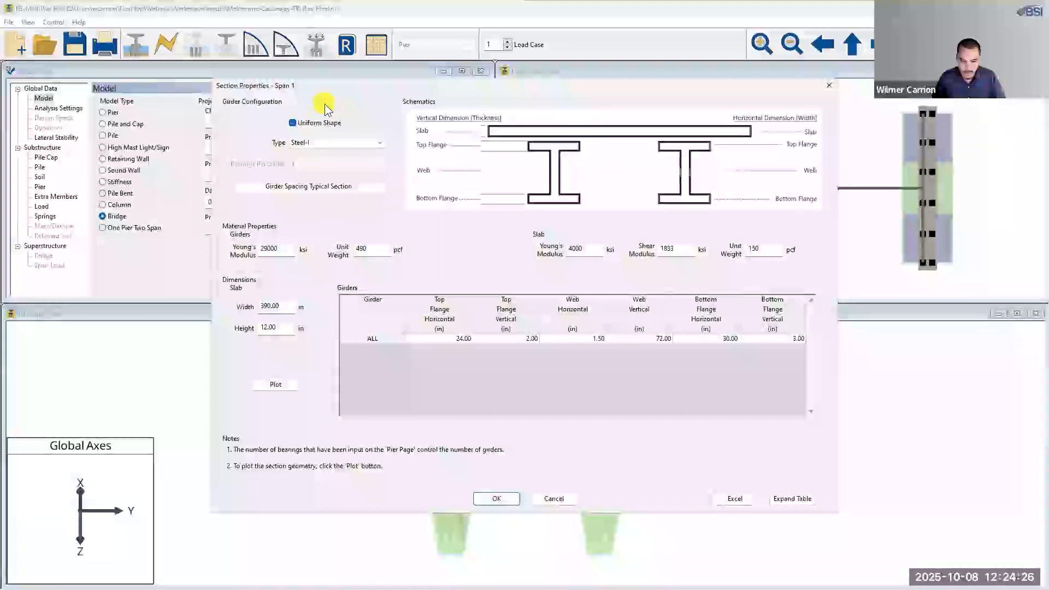
Try non-uniform girder shapes for Span 1, restore the uniform shape, and check the available girder types
click(293, 123)
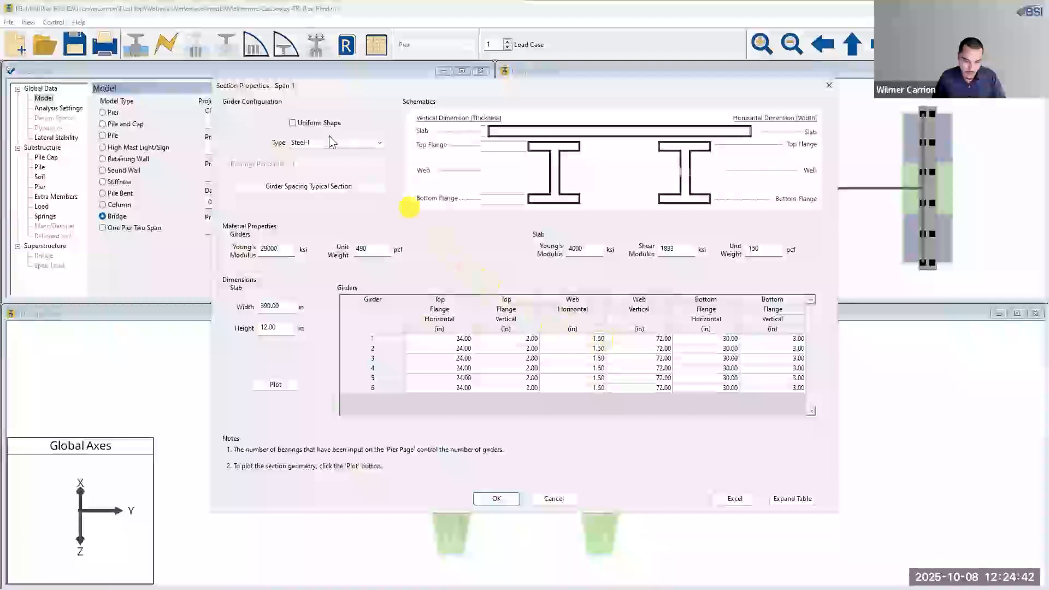
click(313, 125)
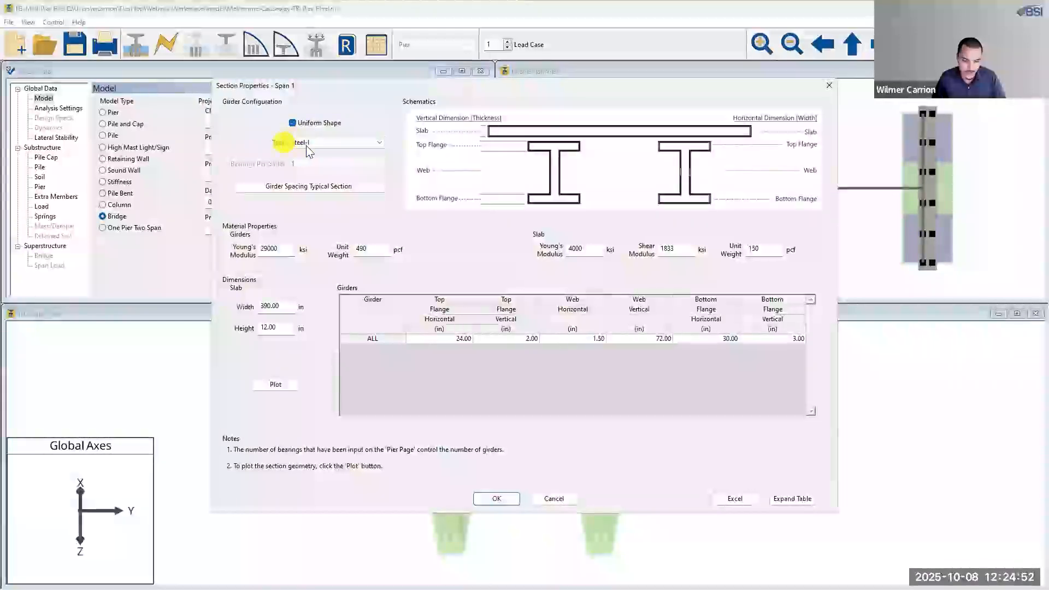
click(339, 143)
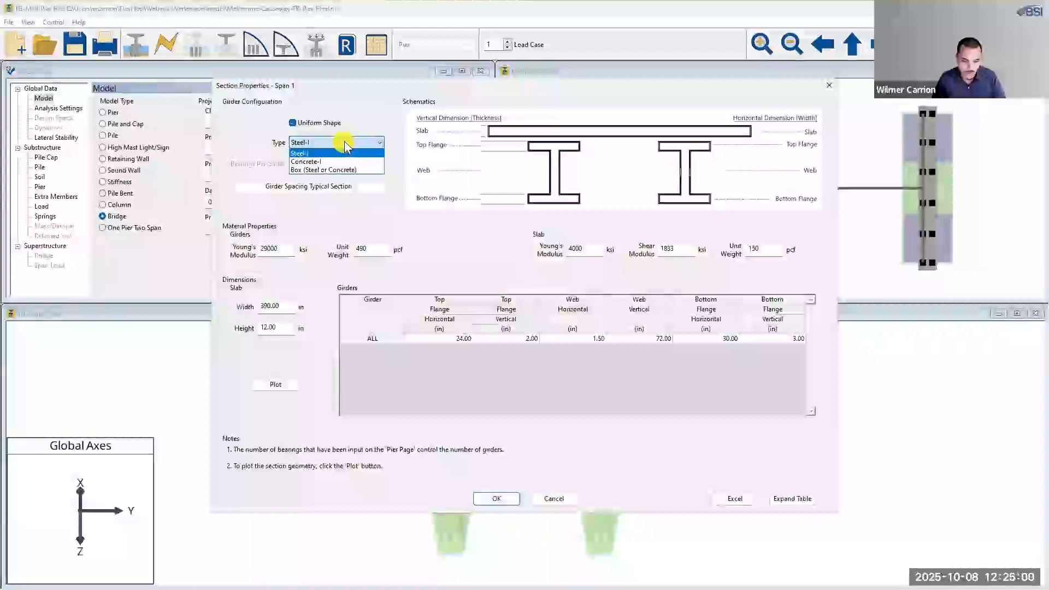
click(344, 142)
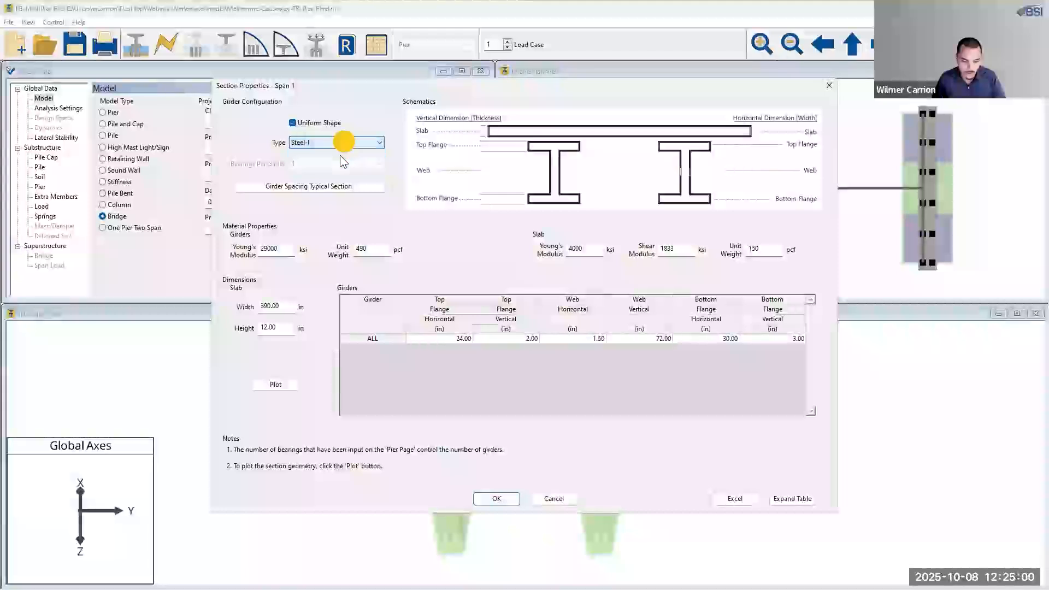
Try 1 ft for girder spacings 1, 3 and 4 of Span 1, and reset all spacings to the bearing spacings
click(253, 187)
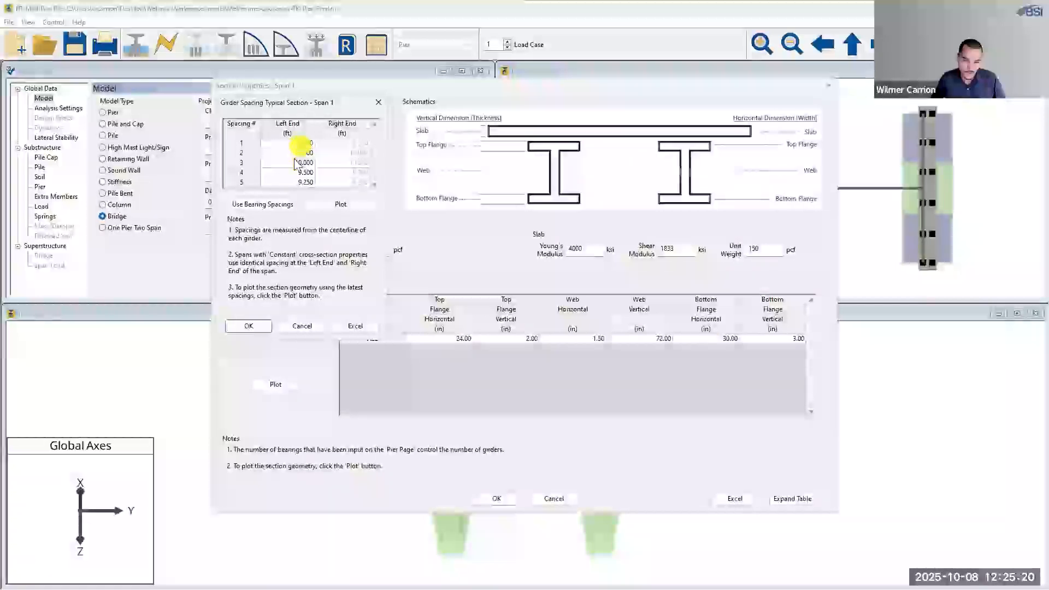
click(303, 145)
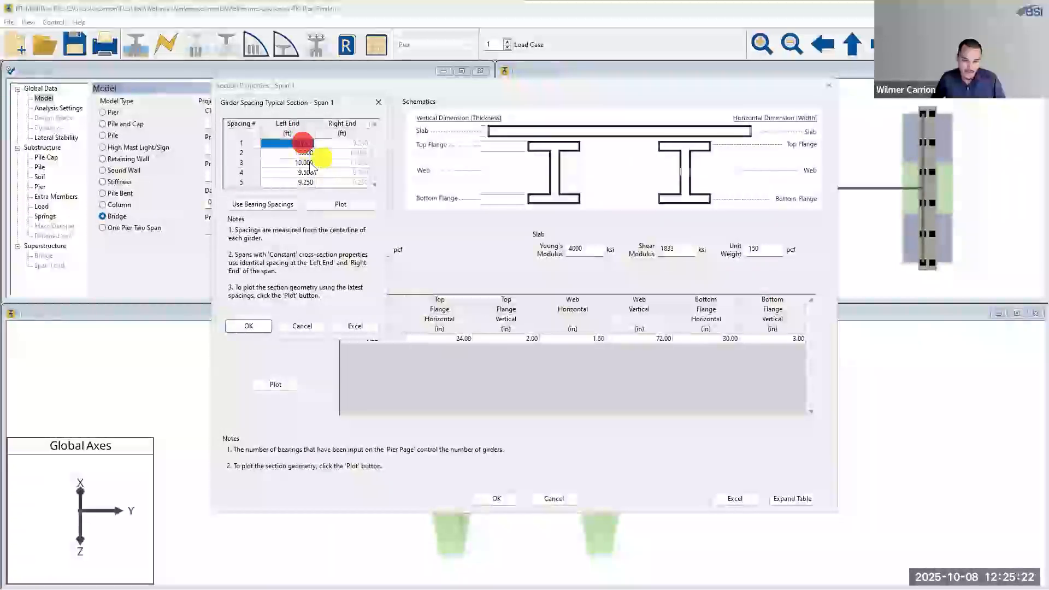
text(1)
key(Down)
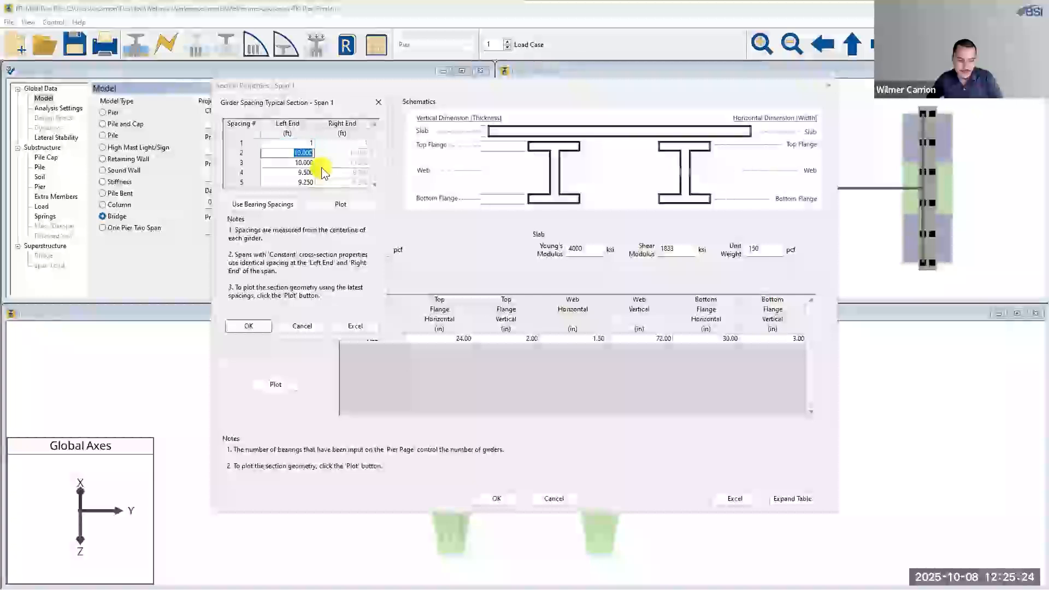
key(Down)
text(1)
key(Down)
text(1)
key(Down)
key(Up)
key(Up)
key(Down)
key(Down)
key(Down)
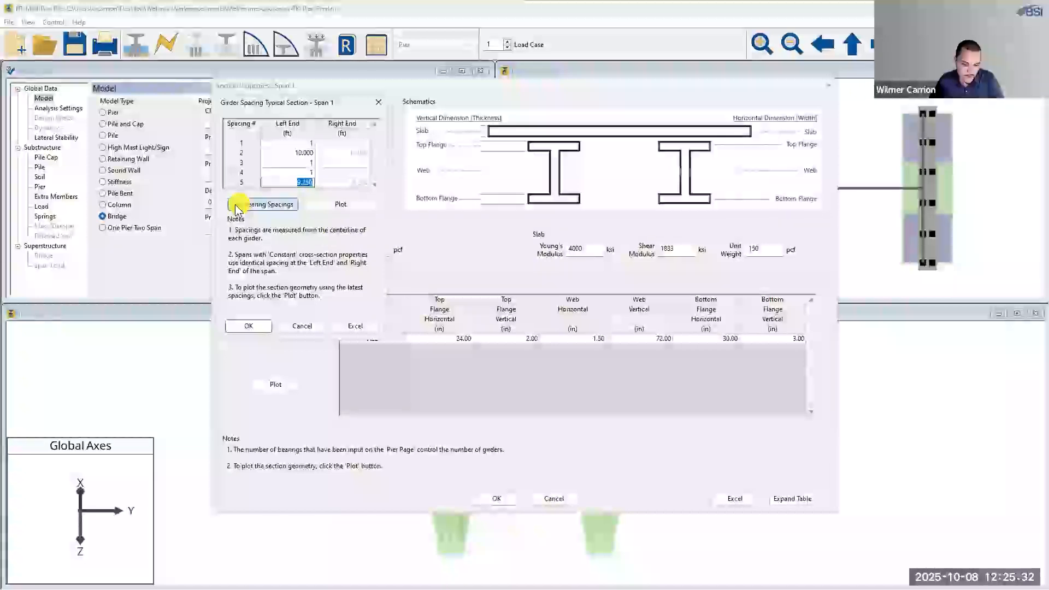
click(292, 206)
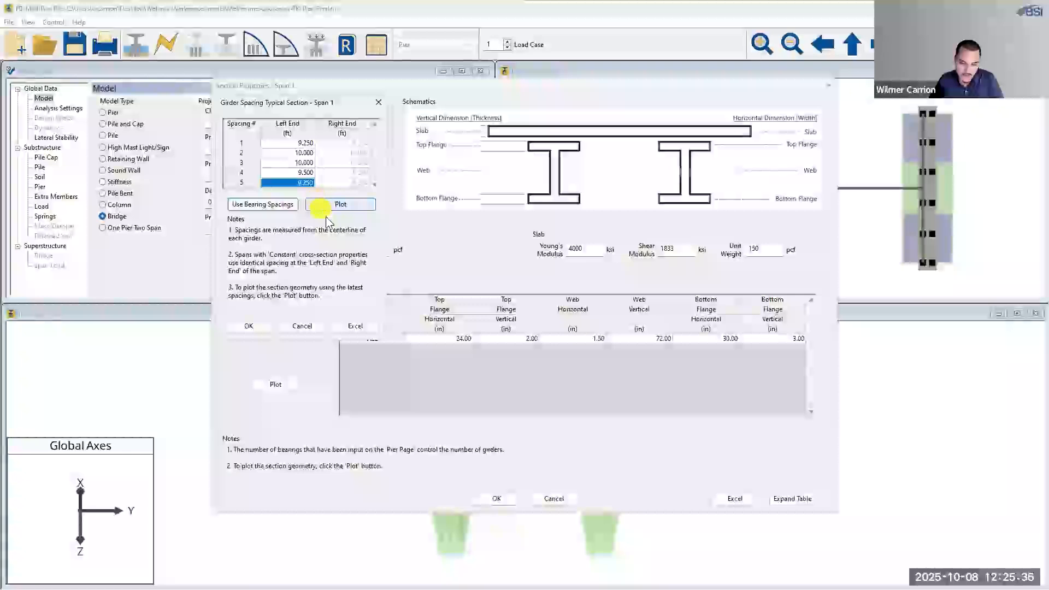
Plot the Span 1 cross-section from the girder spacing settings, and leave those settings without saving
click(349, 209)
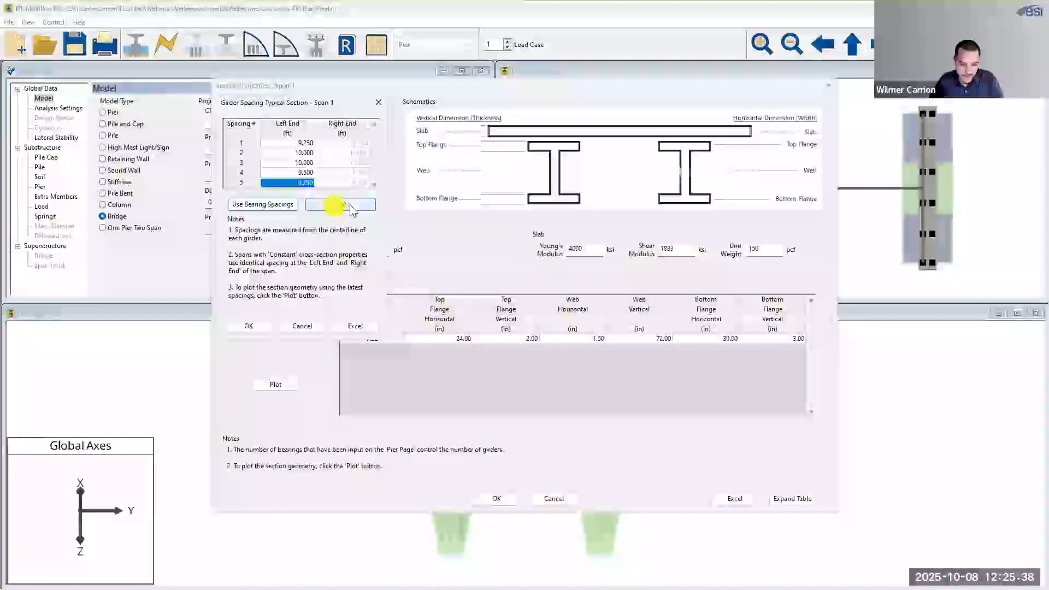
click(349, 205)
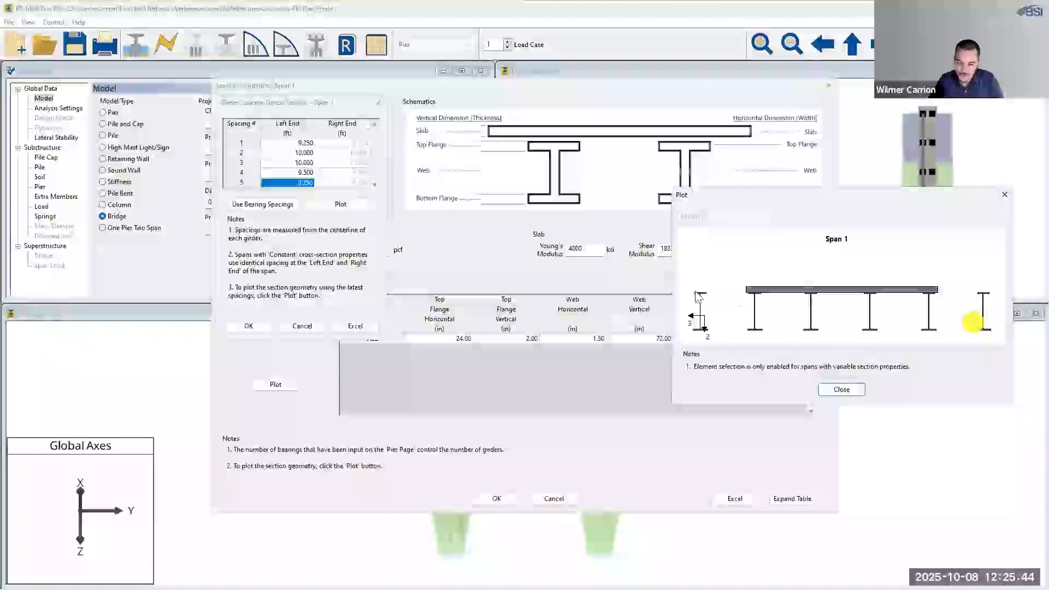
click(841, 389)
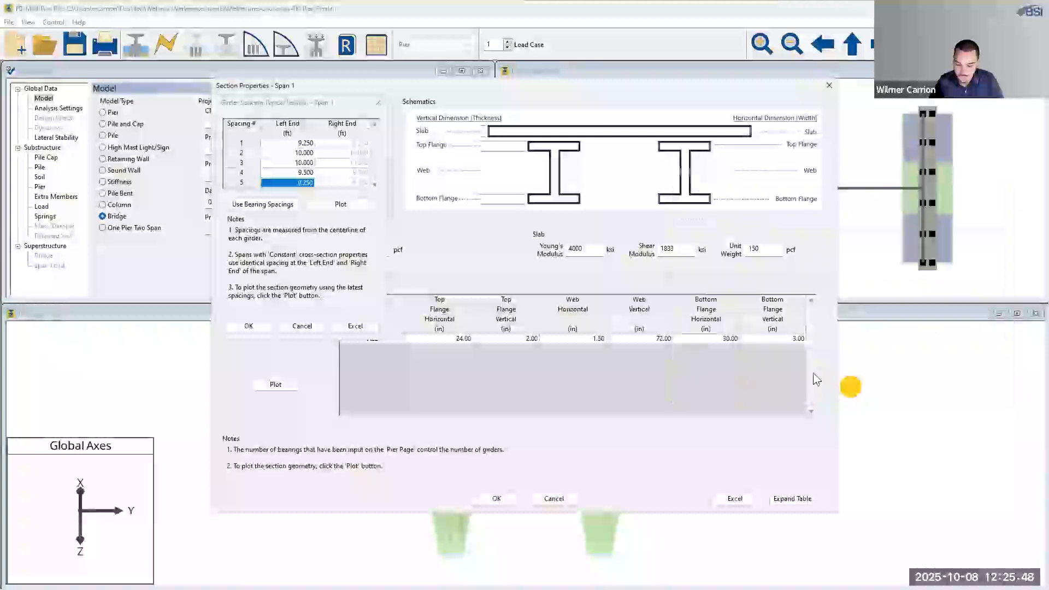
click(313, 328)
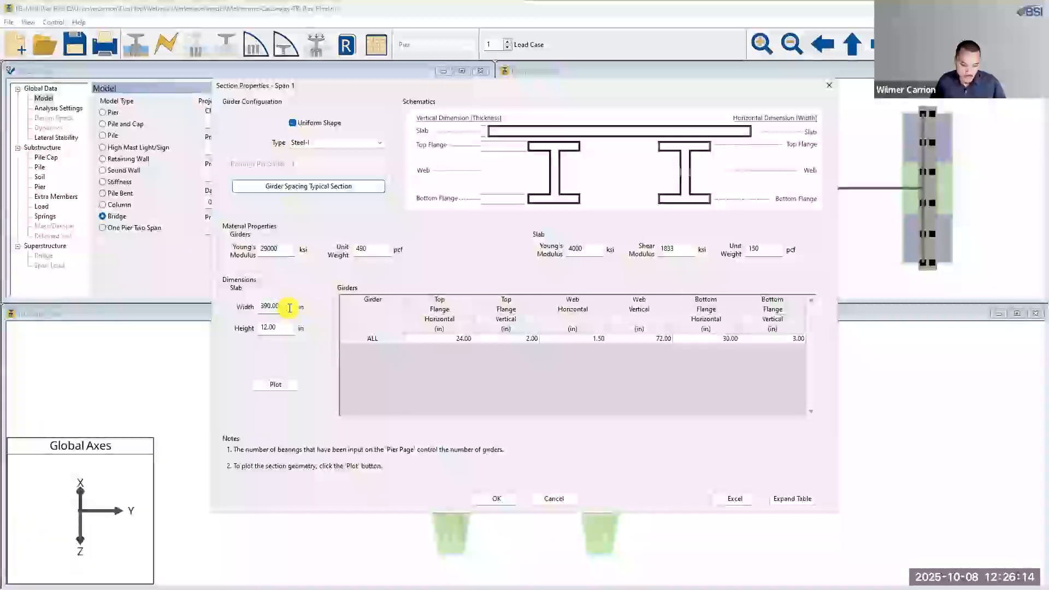
Set the Span 1 slab width to 640 in and plot the section to check it
drag(290, 307, 262, 305)
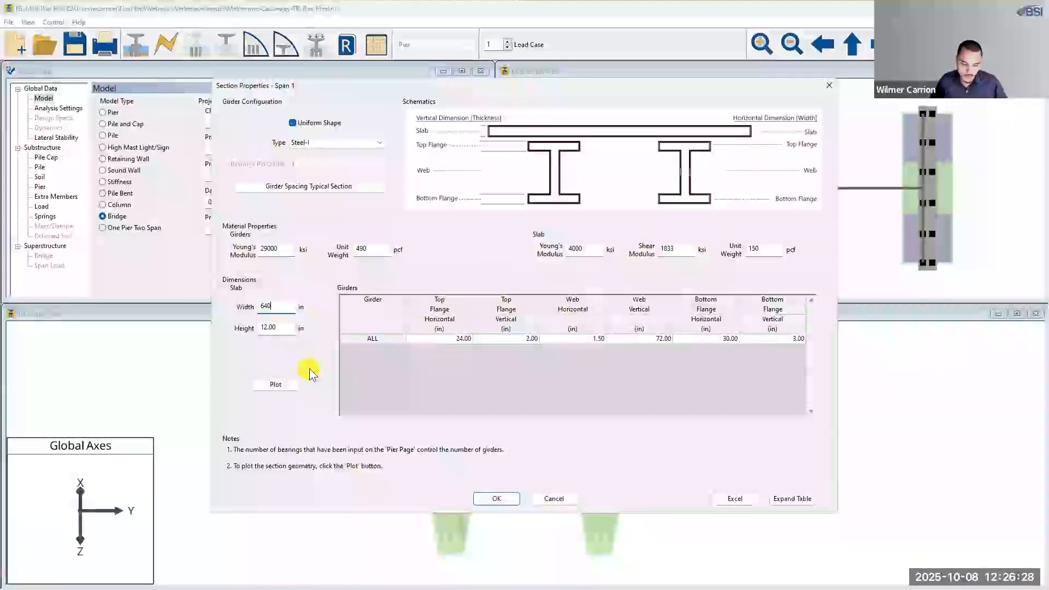
click(288, 386)
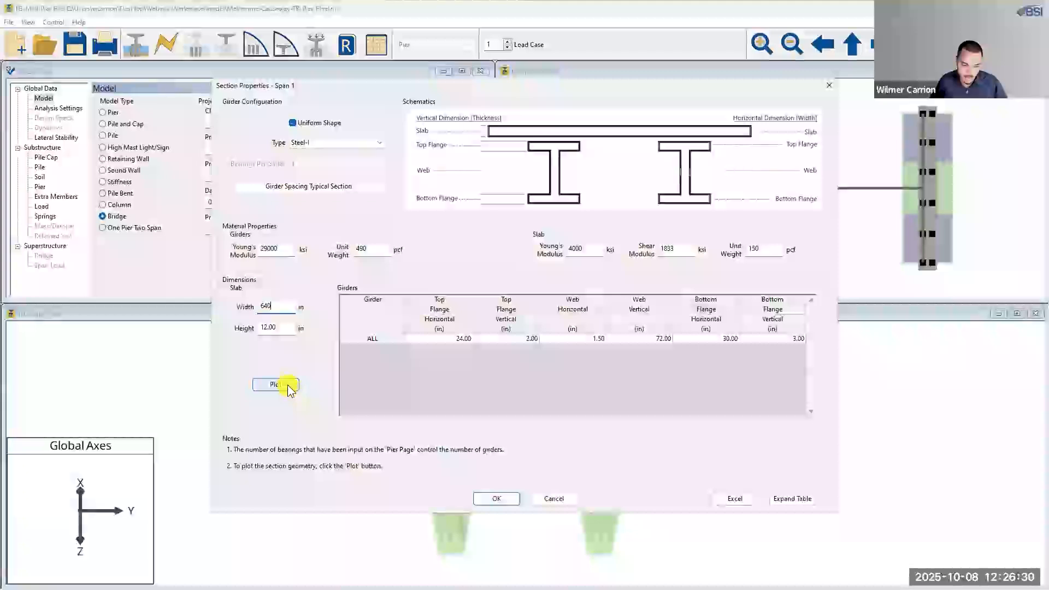
click(288, 386)
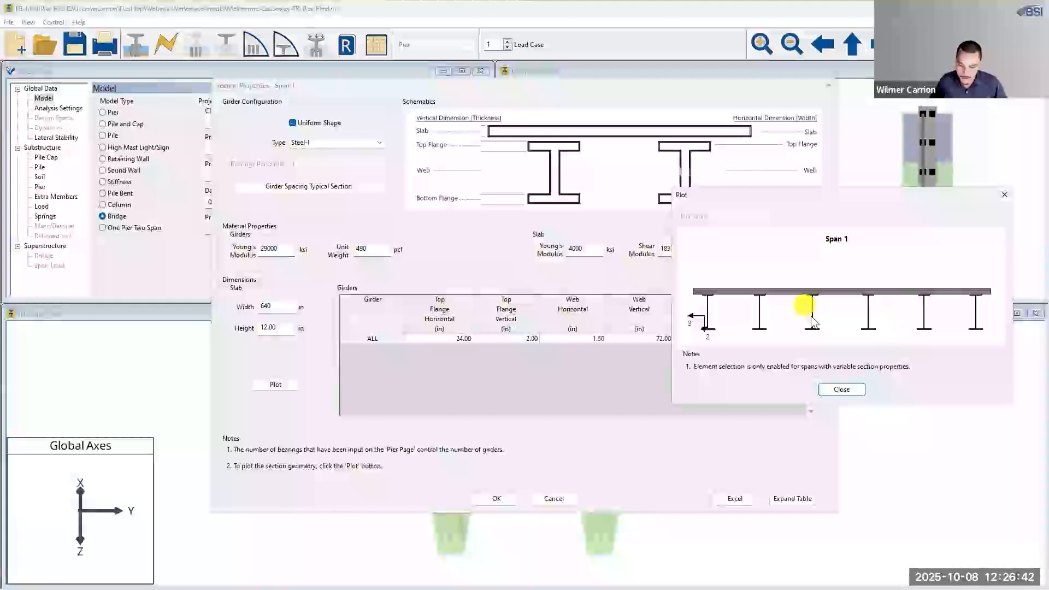
click(842, 390)
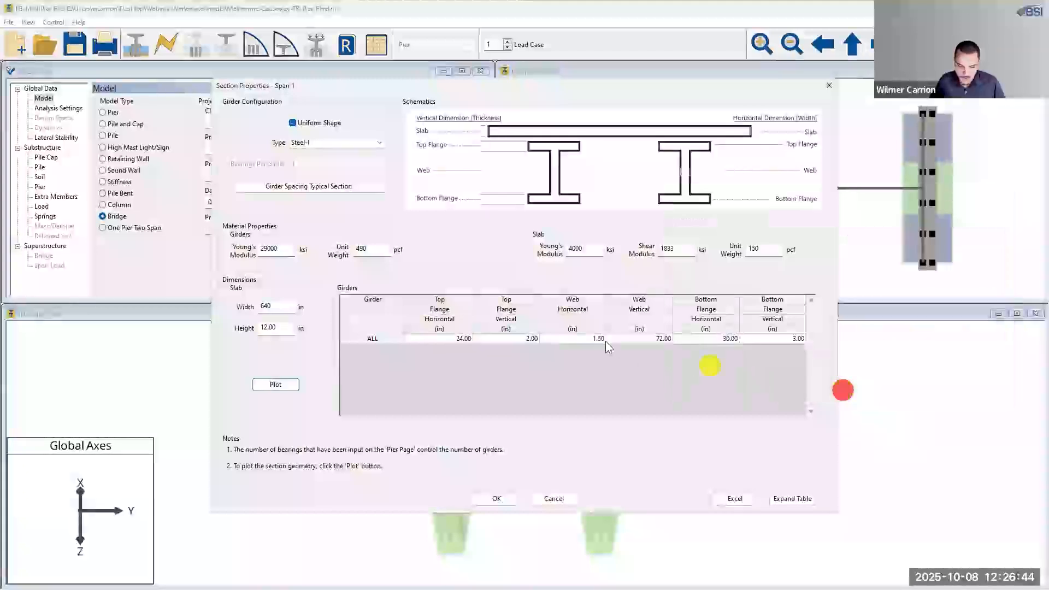
Accept the section properties and update the gross properties list for Span 1
click(500, 499)
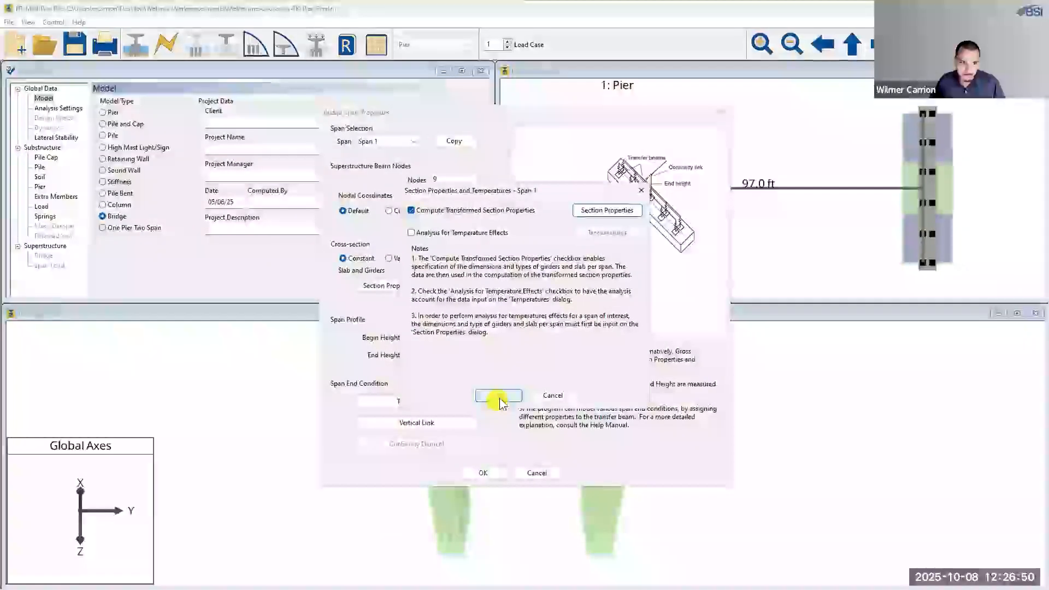
click(498, 396)
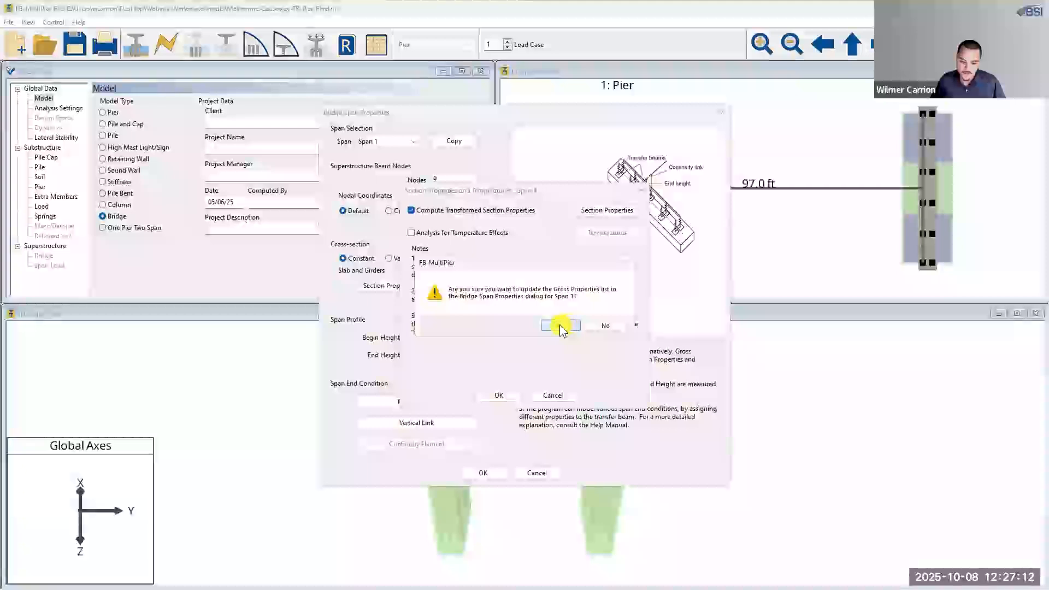
click(560, 326)
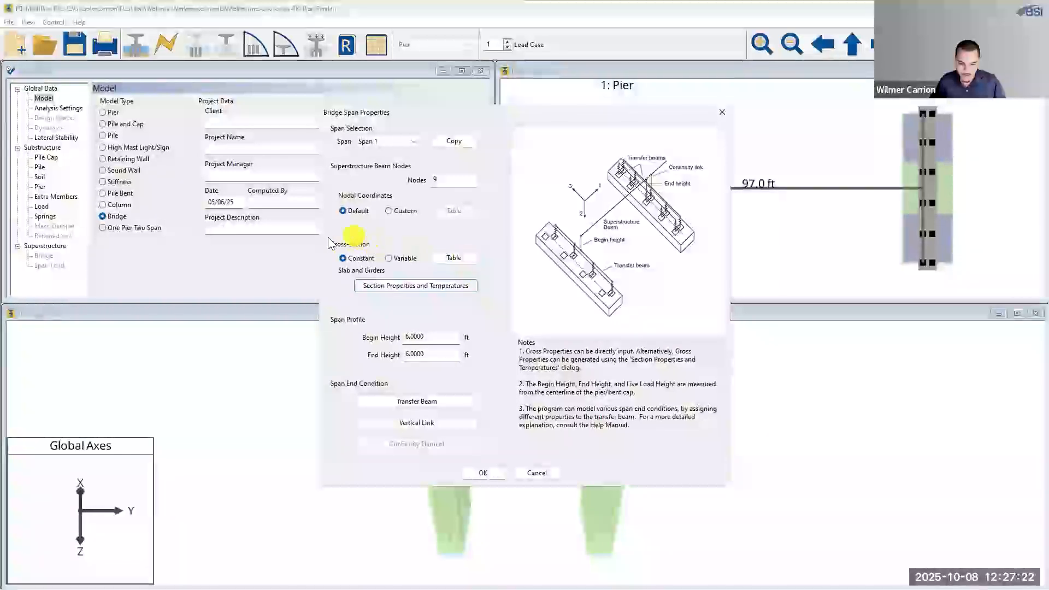
Review the gross properties table for Span 1 and accept the bridge span properties
click(468, 261)
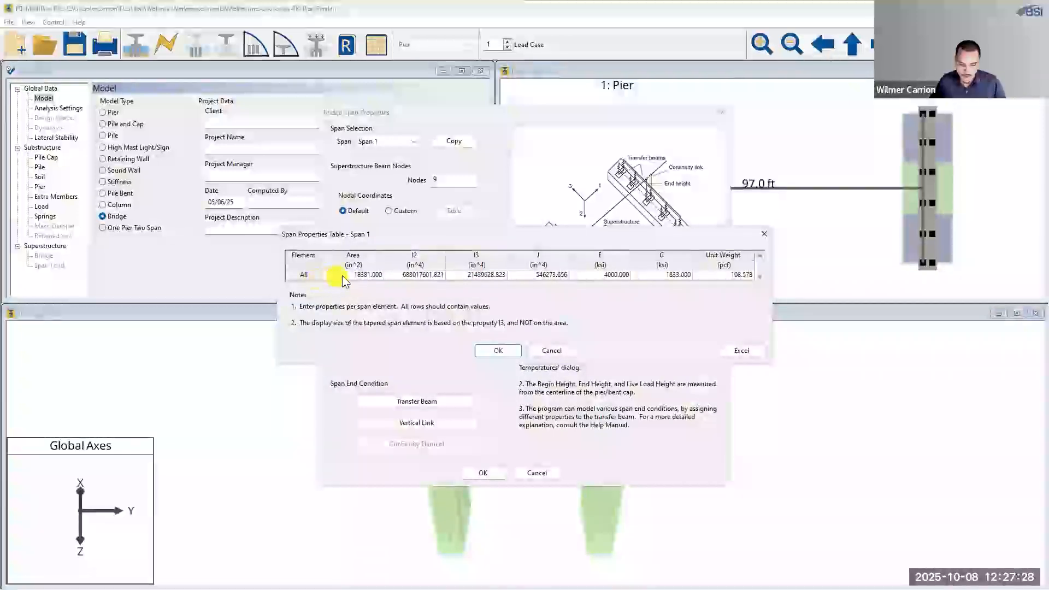
drag(311, 276, 542, 277)
drag(648, 281, 728, 280)
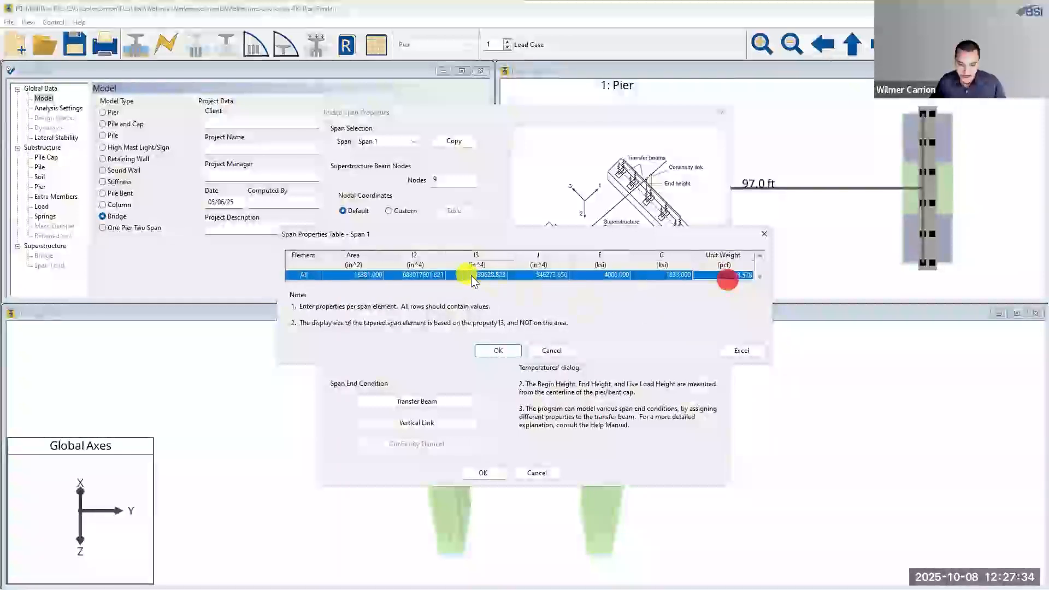
click(470, 275)
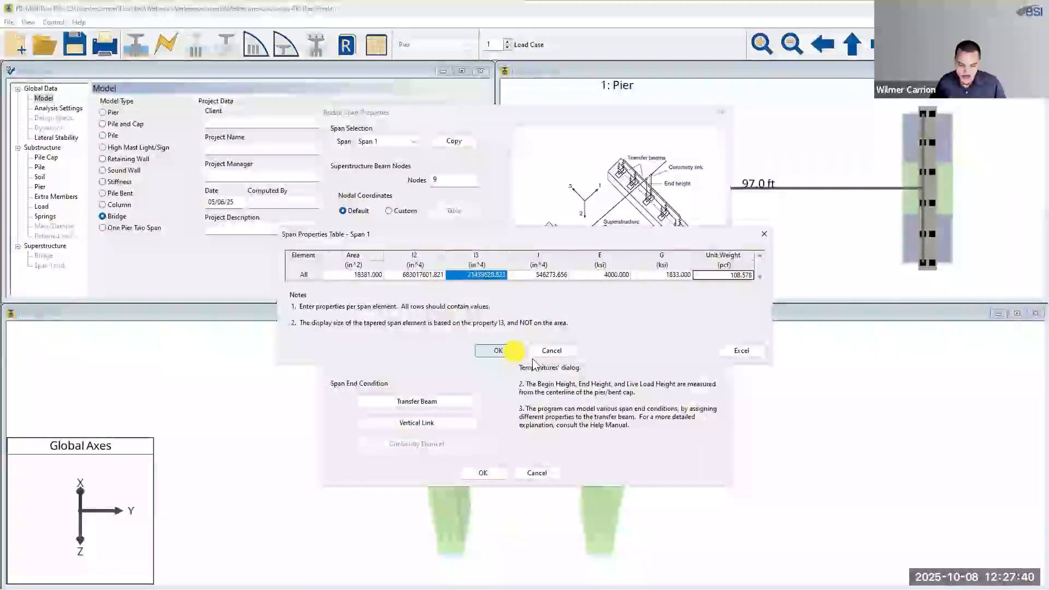
click(500, 351)
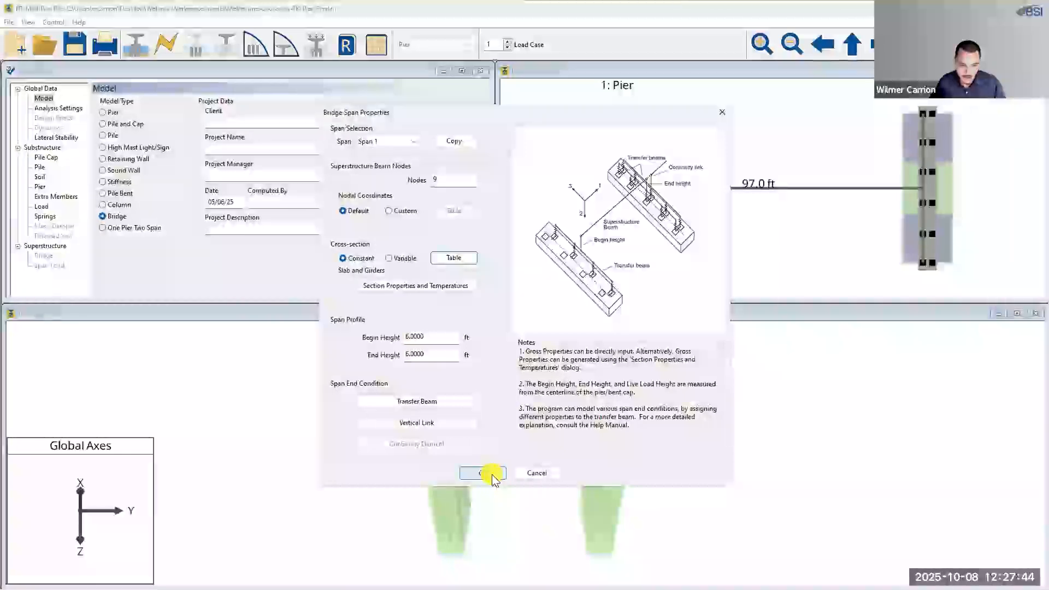
click(490, 473)
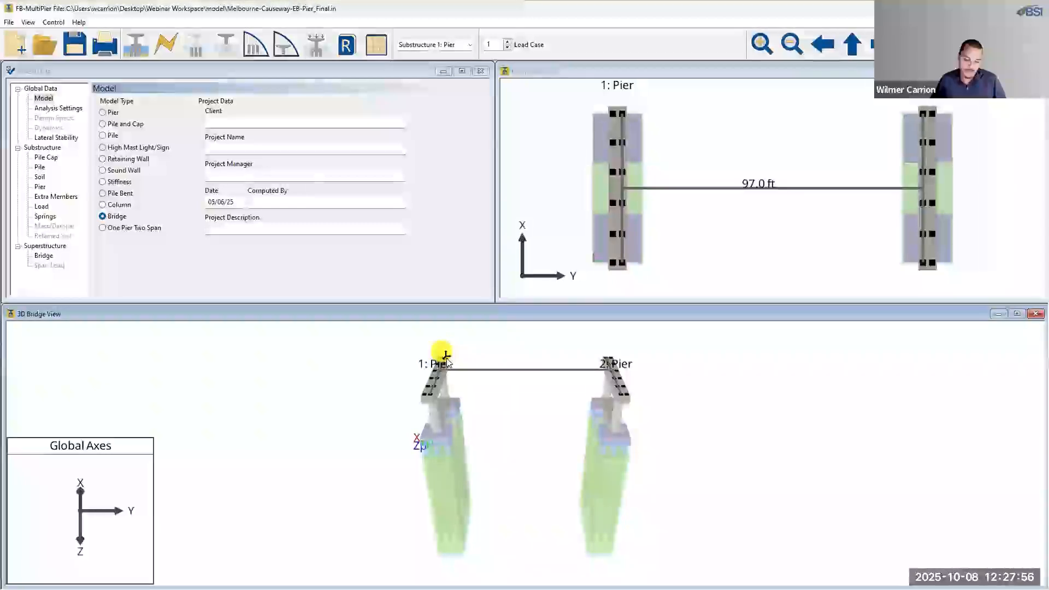
Save the model under the new file name Melbourne-Causeway-EB-Bridge2.in in the model folder
click(11, 23)
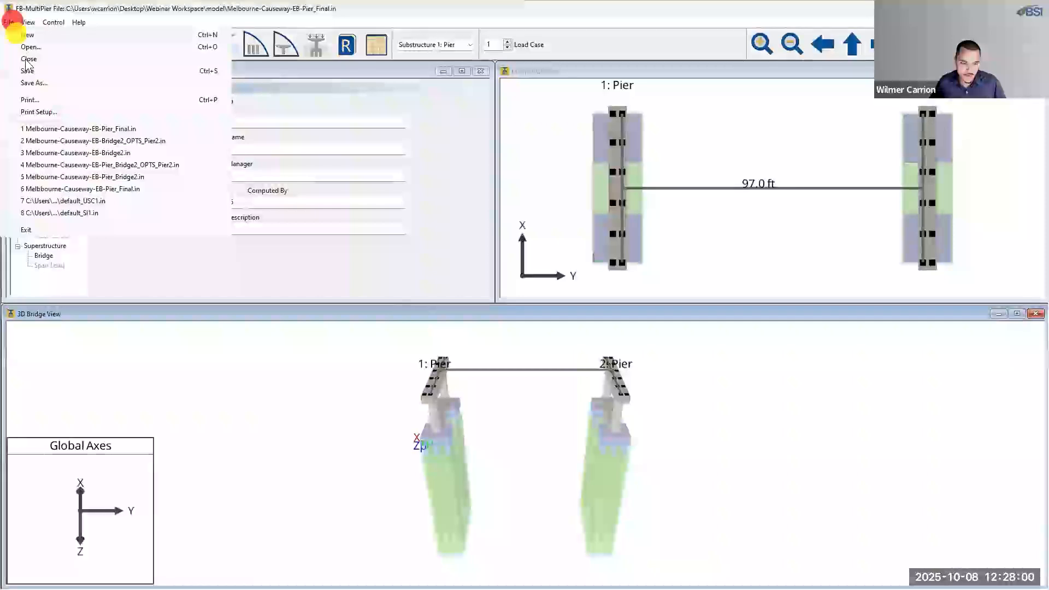
click(33, 83)
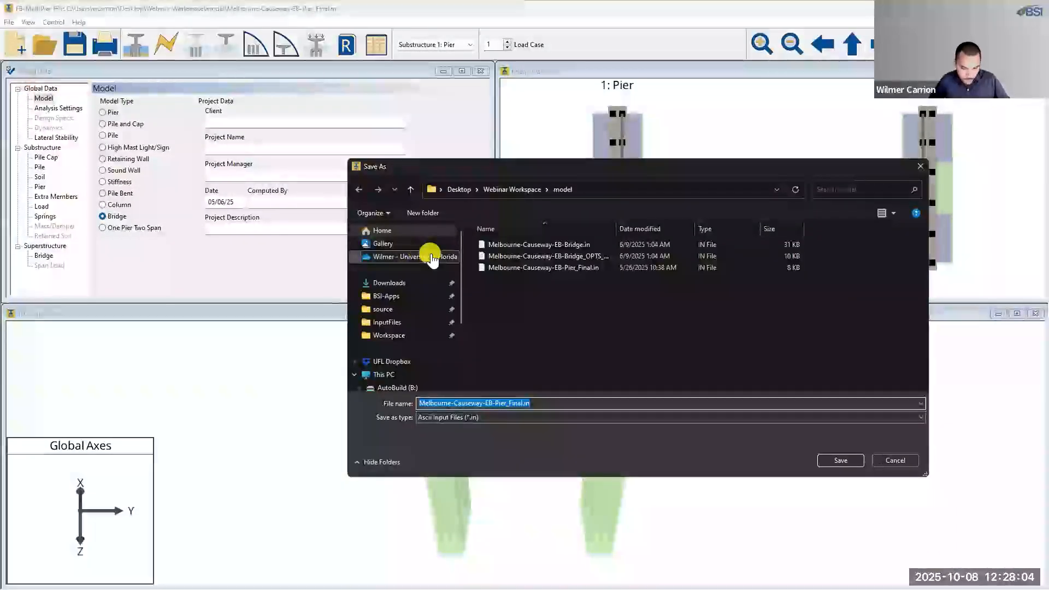
key(Right)
key(Left)
key(Left)
key(Left)
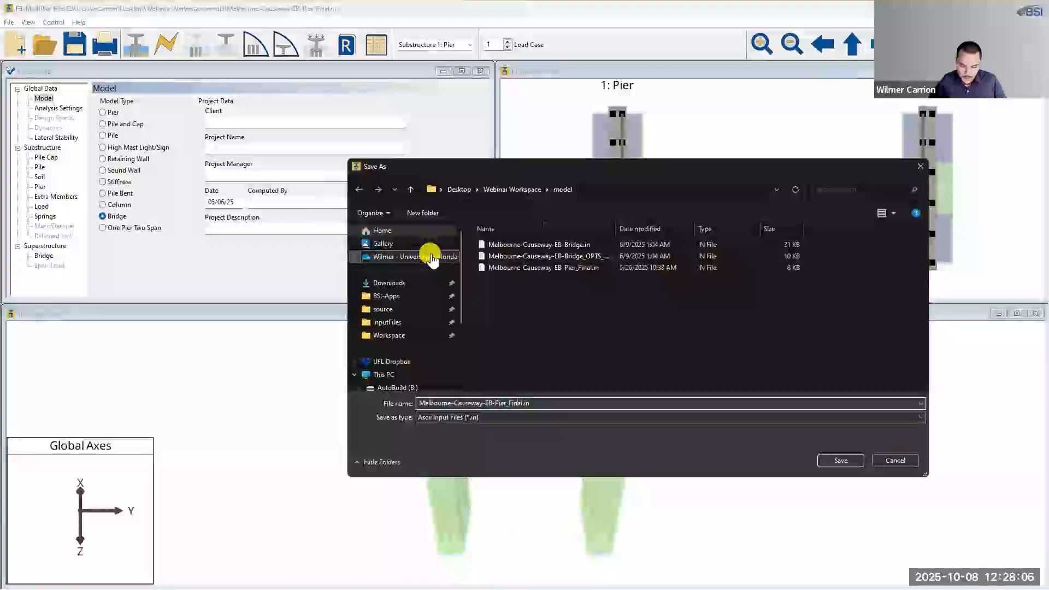
key(BackSpace)
key(BackSpace)
key(BackSpace)
key(BackSpace)
key(BackSpace)
key(BackSpace)
key(BackSpace)
key(BackSpace)
key(BackSpace)
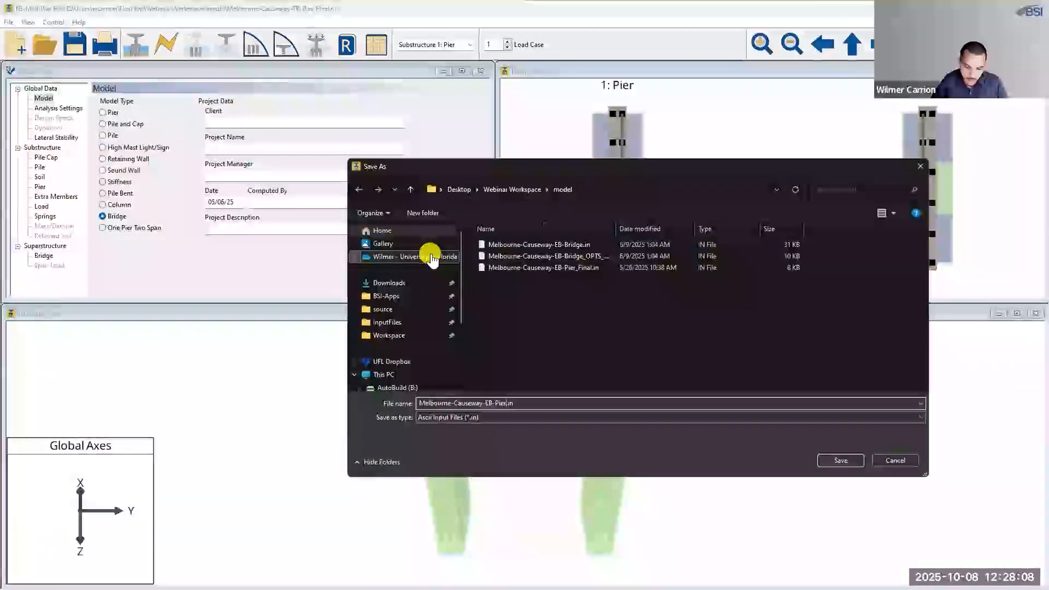
key(BackSpace)
text(Br)
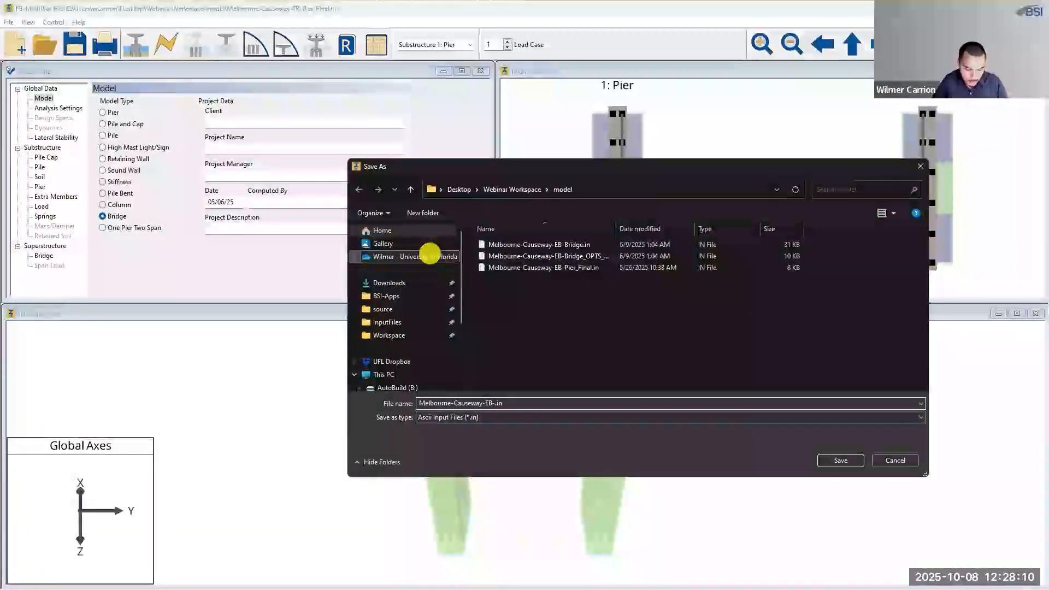
text(id)
text(ge2)
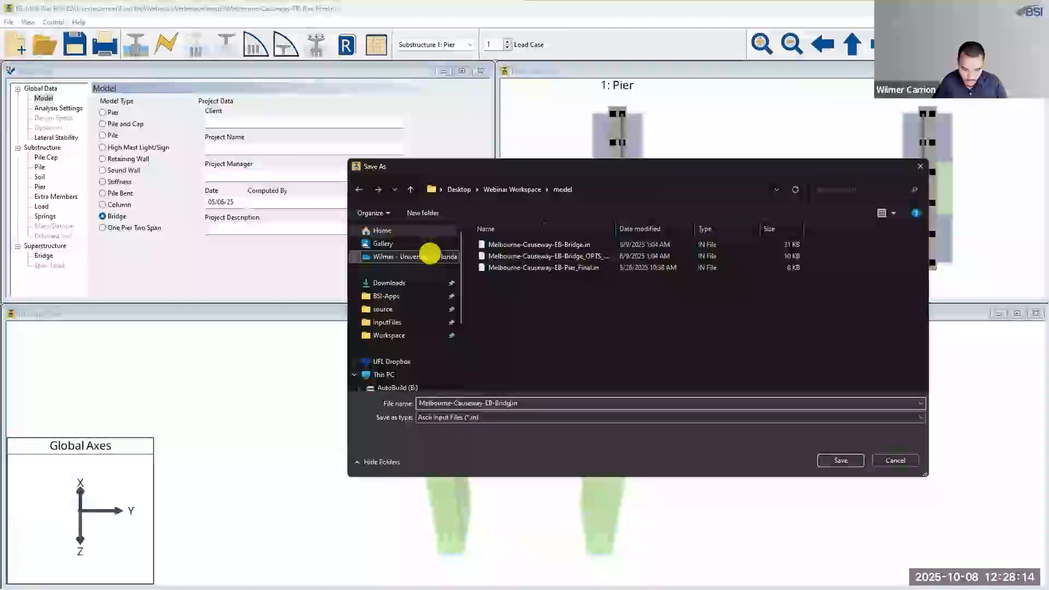
key(Return)
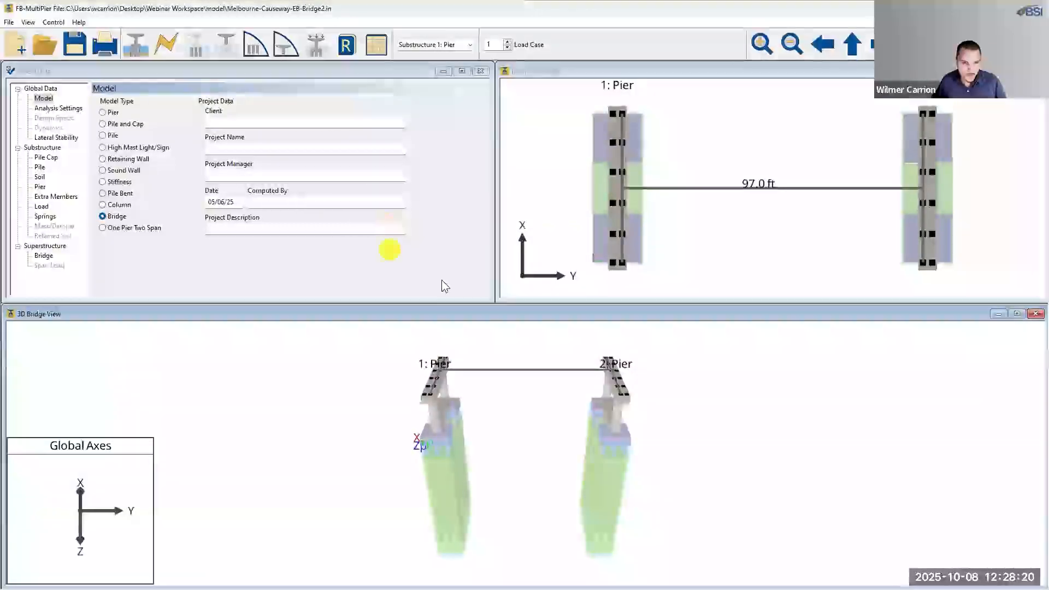
Set the pier height of Substructure 2 to 32 ft in the pier geometry
drag(533, 397, 531, 388)
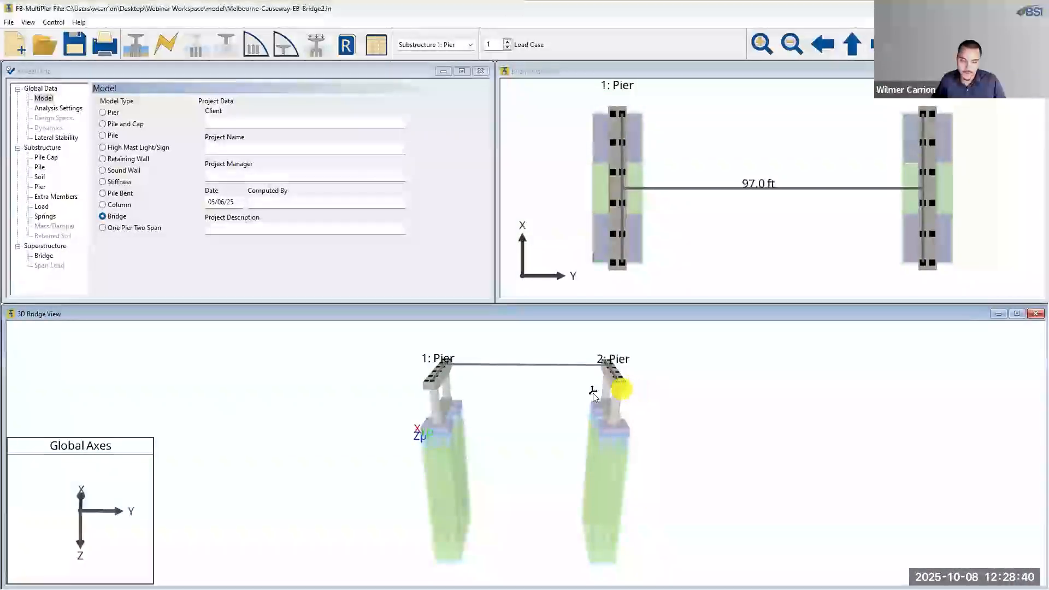
click(39, 187)
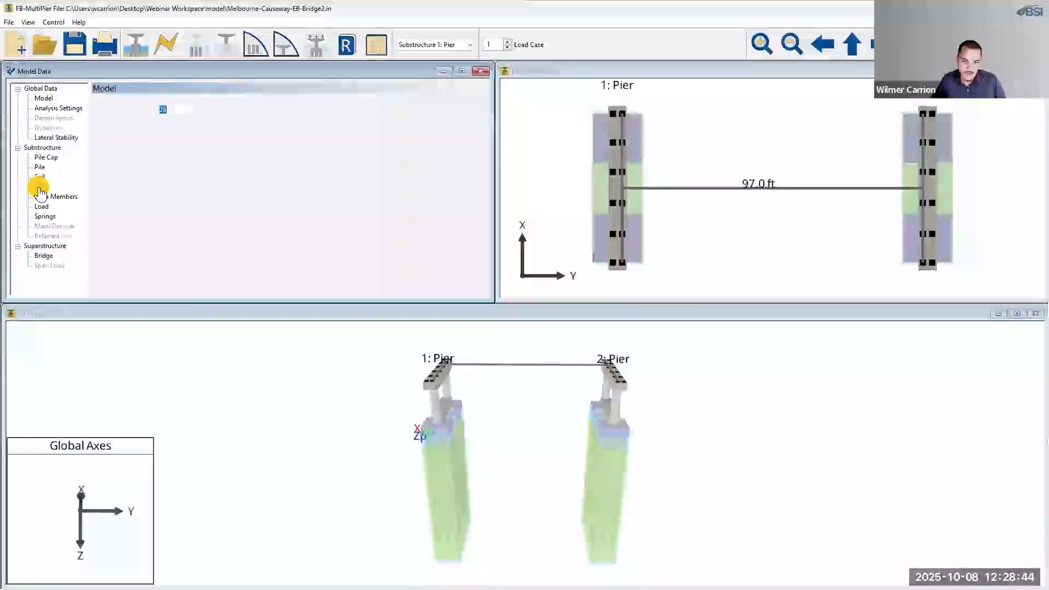
click(458, 48)
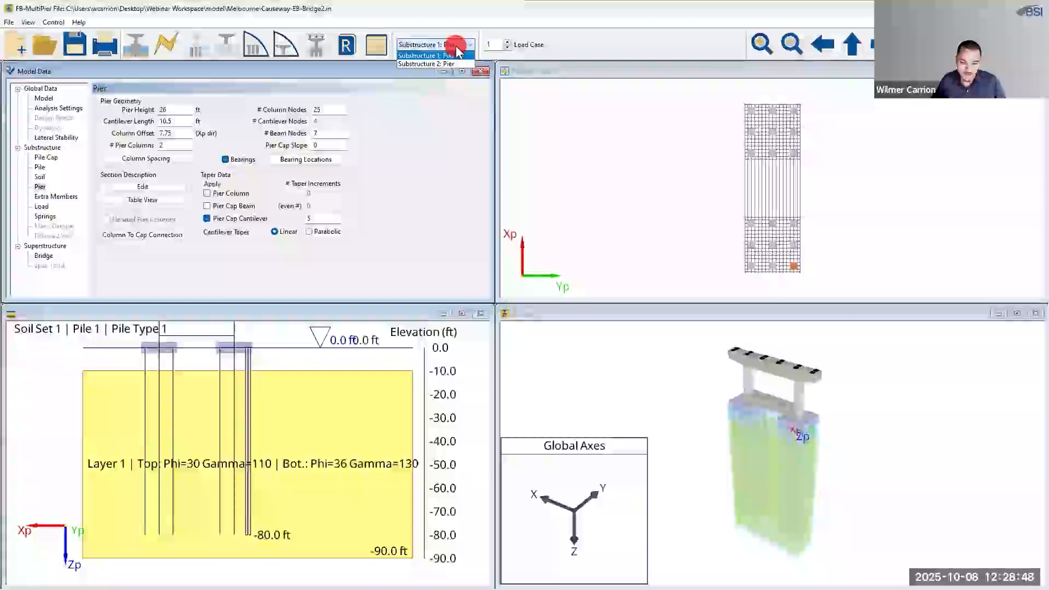
click(429, 64)
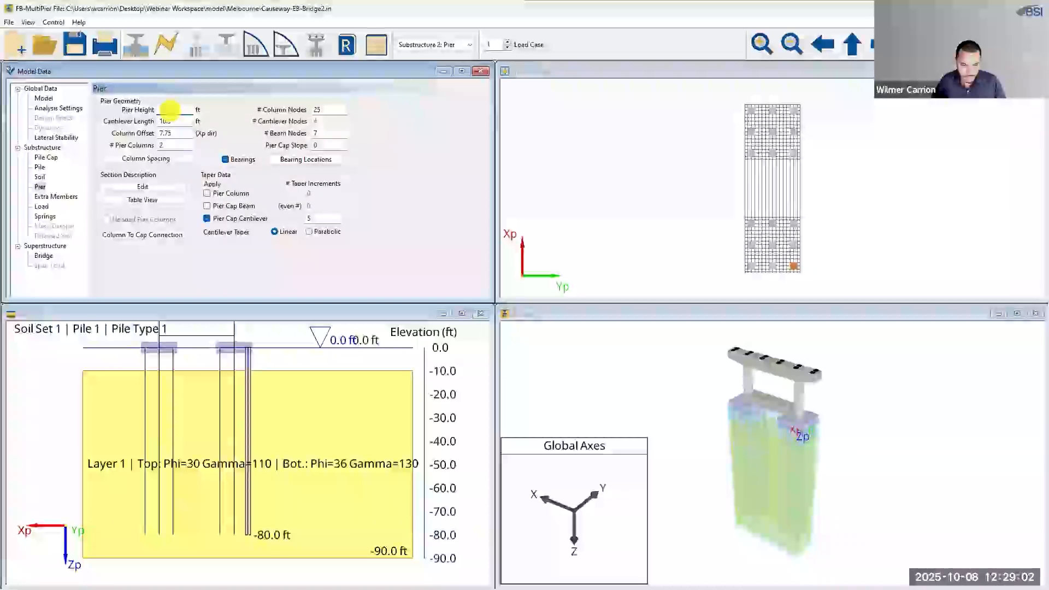
key(Tab)
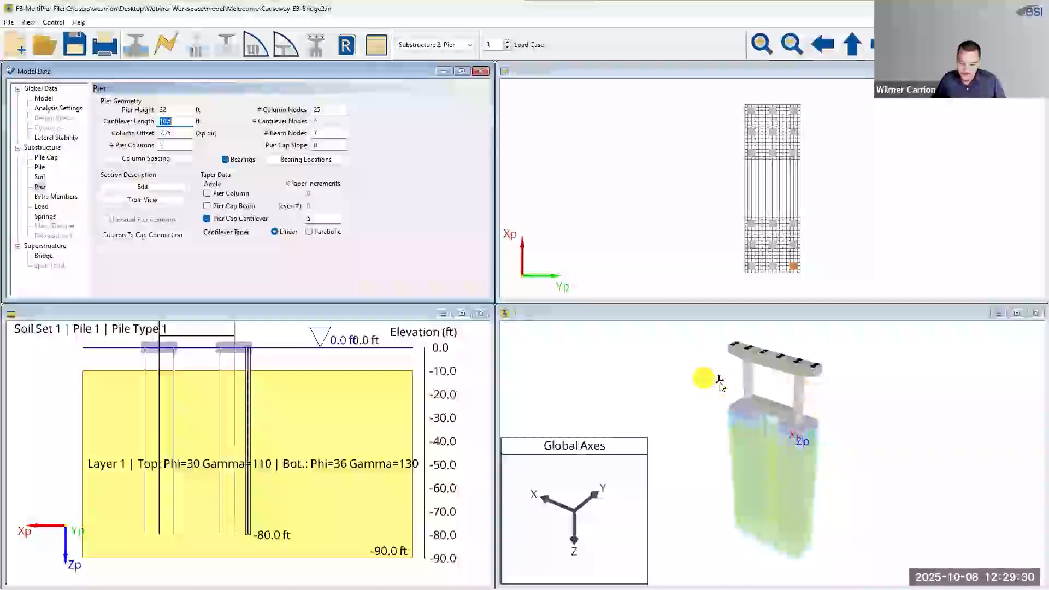
Open the Measurement Tool for the 3D view and move its window clear of the pier model
right_click(853, 351)
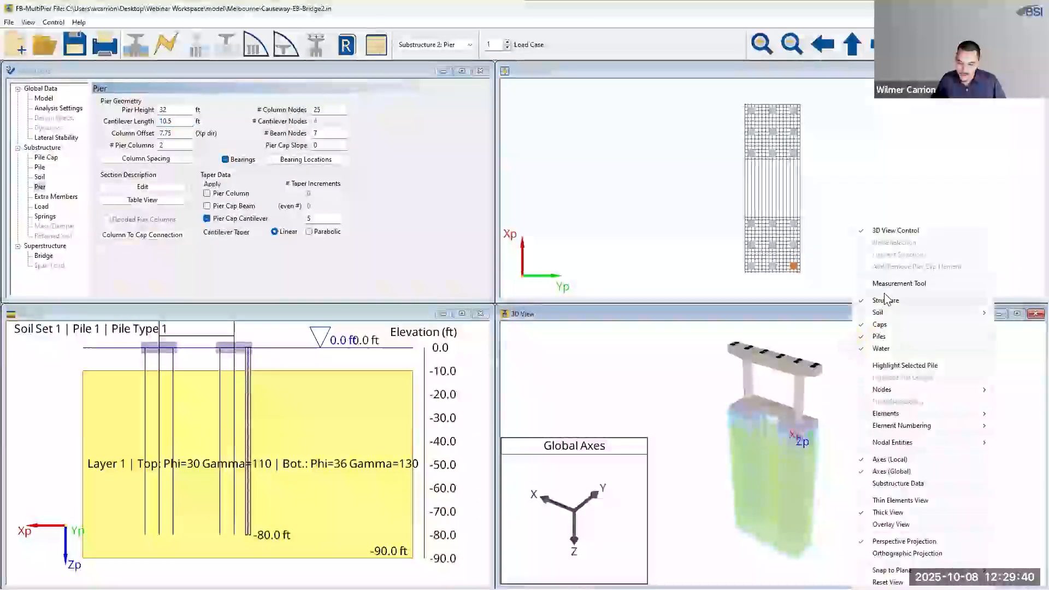
click(935, 285)
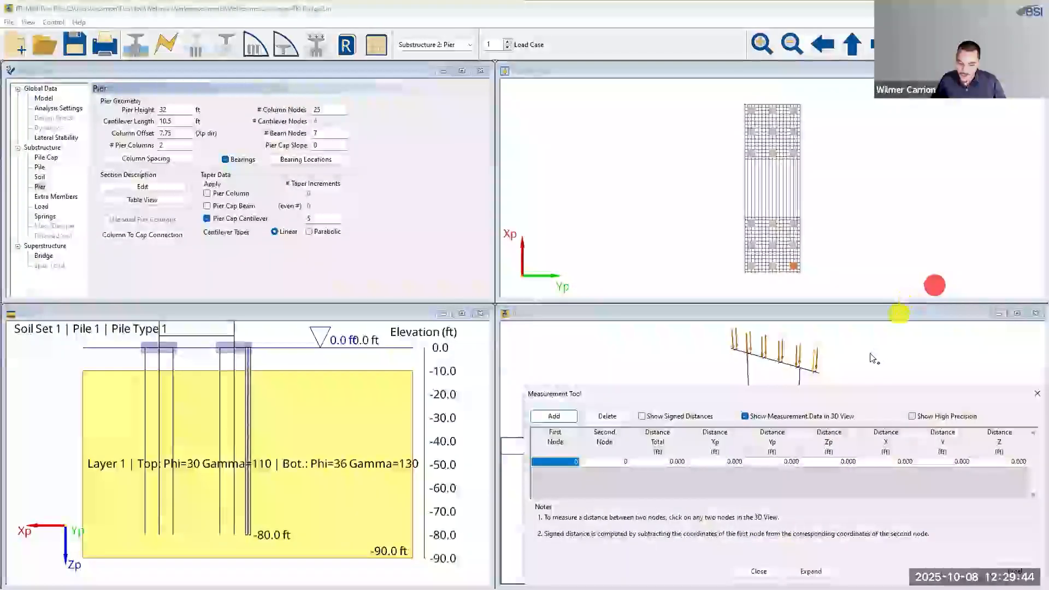
click(778, 395)
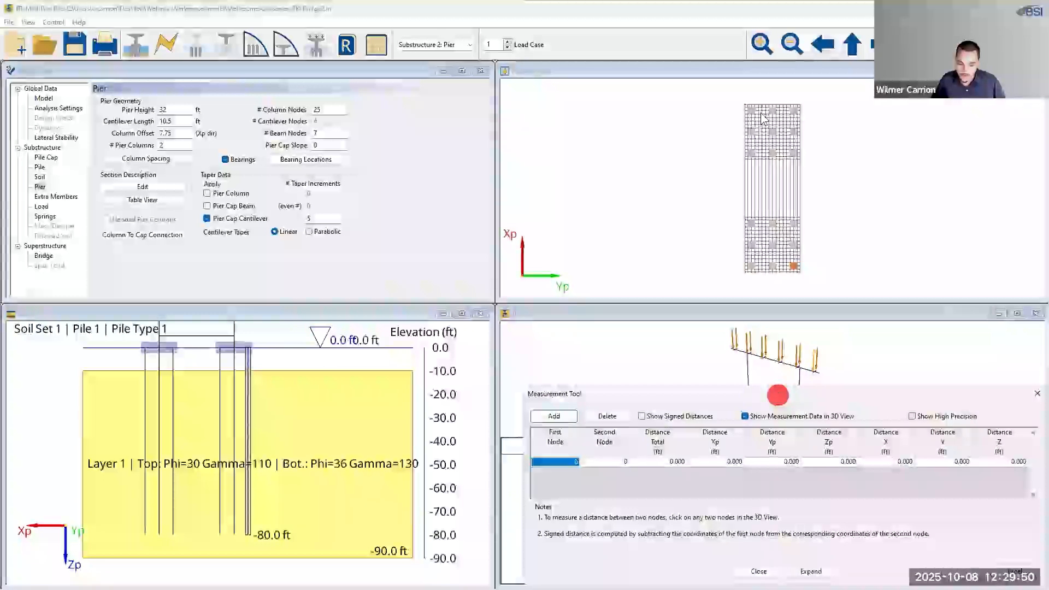
drag(764, 119, 762, 114)
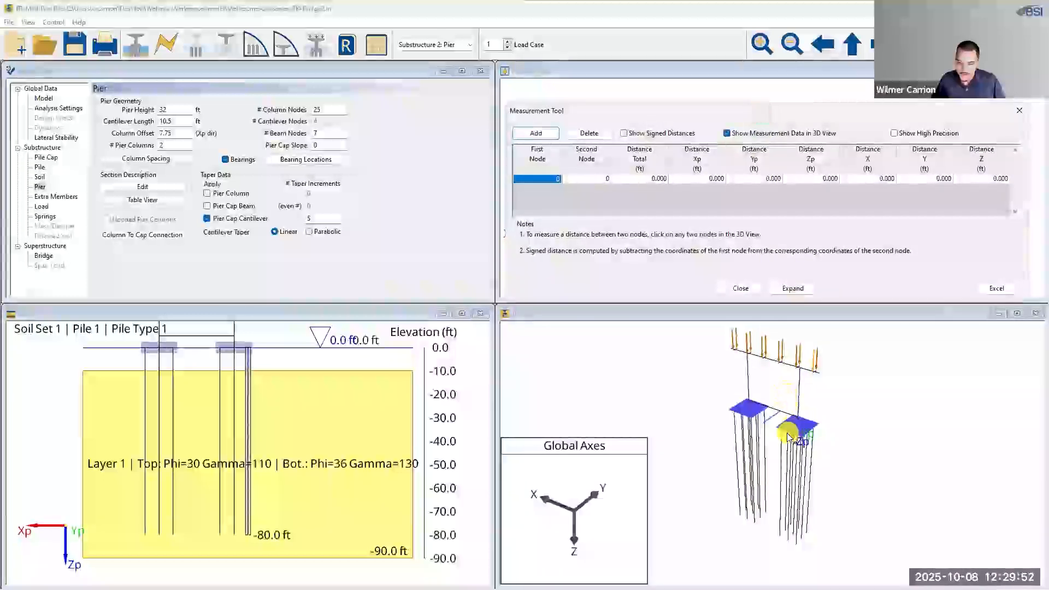
Hide all nodes in the 3D view of Substructure 2 and display only the column nodes
scroll(787, 432, up, 4)
drag(785, 420, 783, 486)
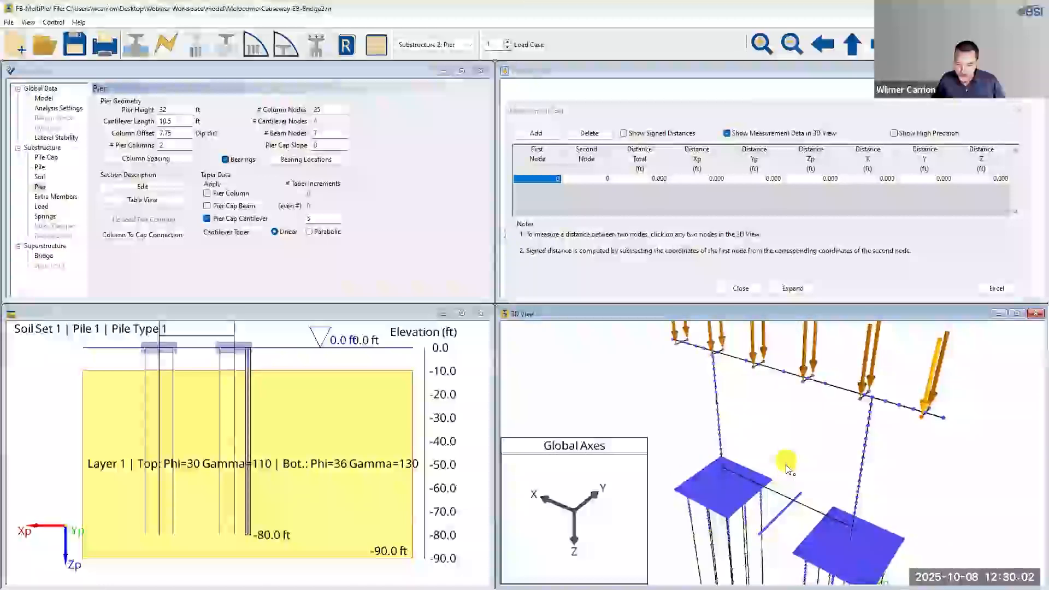
drag(811, 496, 811, 472)
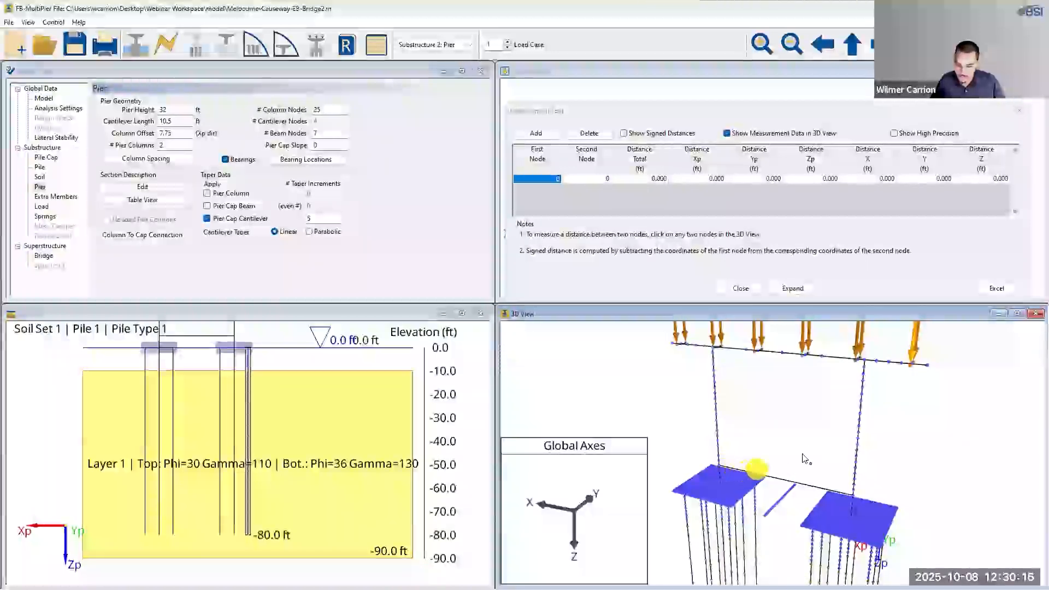
right_click(787, 348)
mouse_move(827, 389)
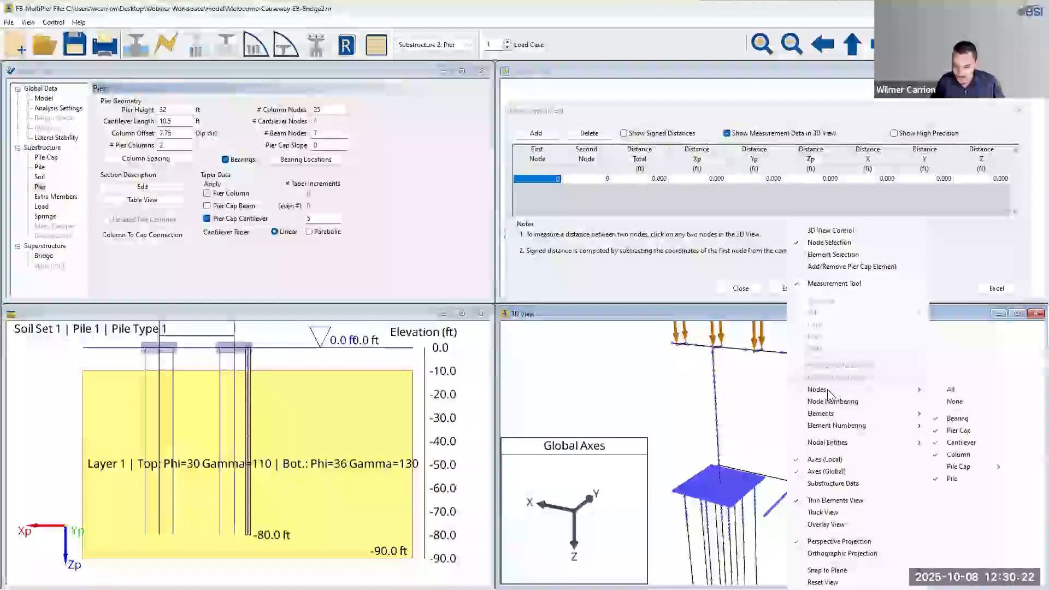
click(945, 402)
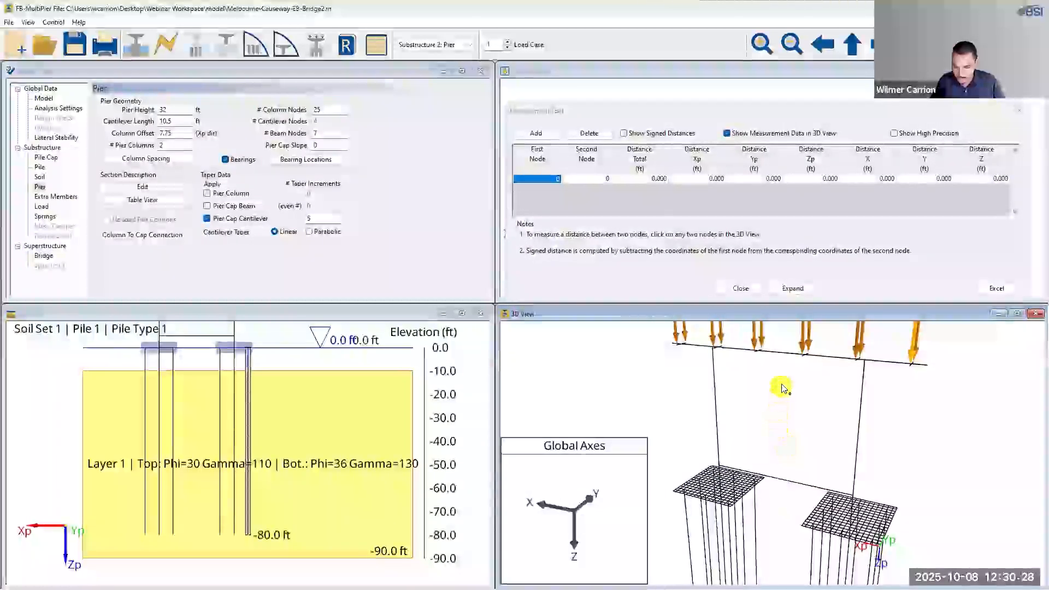
right_click(783, 358)
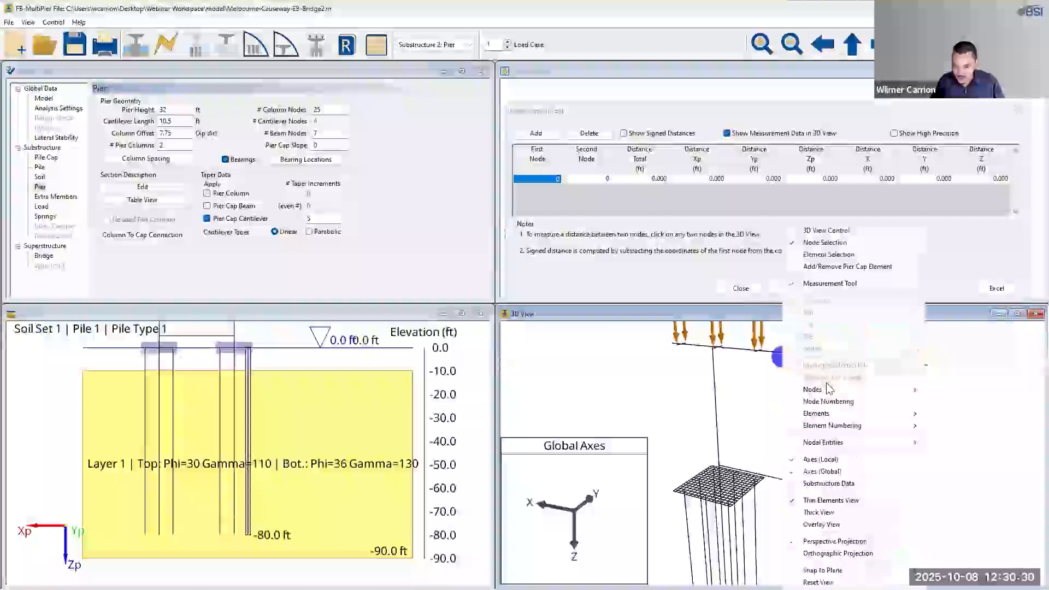
mouse_move(828, 389)
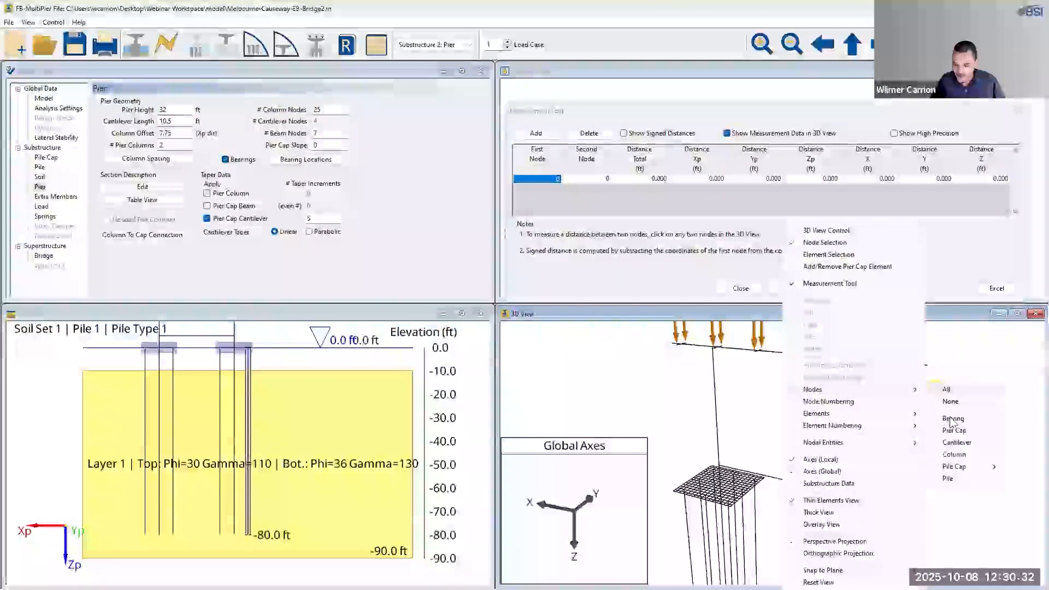
click(952, 456)
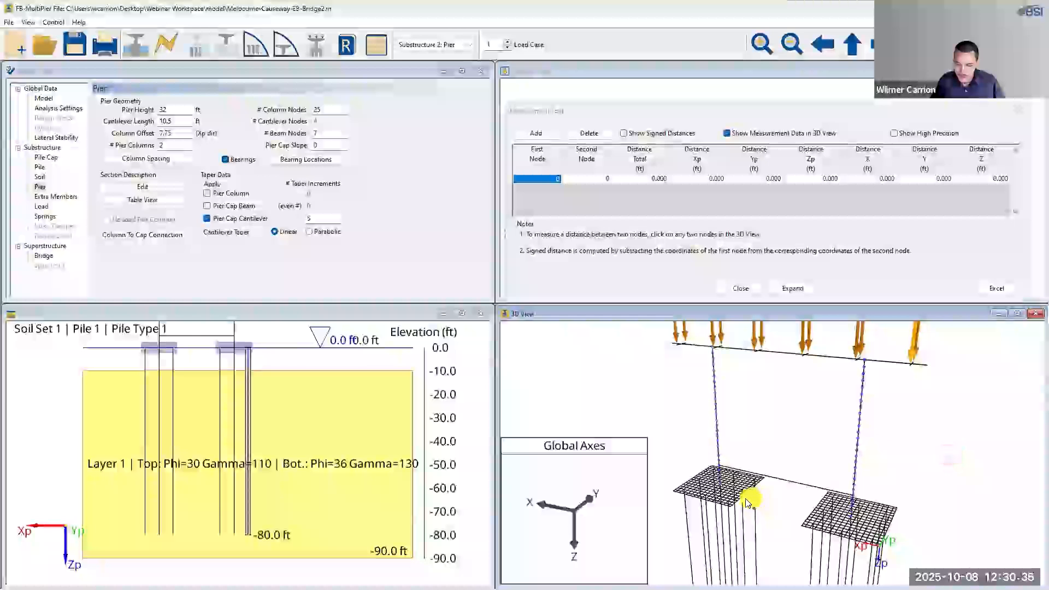
Enlarge the displayed nodes and measure from the column's base node to the node where the horizontal strut connects
scroll(753, 506, up, 2)
drag(780, 498, 727, 512)
scroll(726, 506, up, 2)
middle_drag(762, 482, 822, 440)
scroll(784, 461, up, 3)
drag(758, 467, 785, 449)
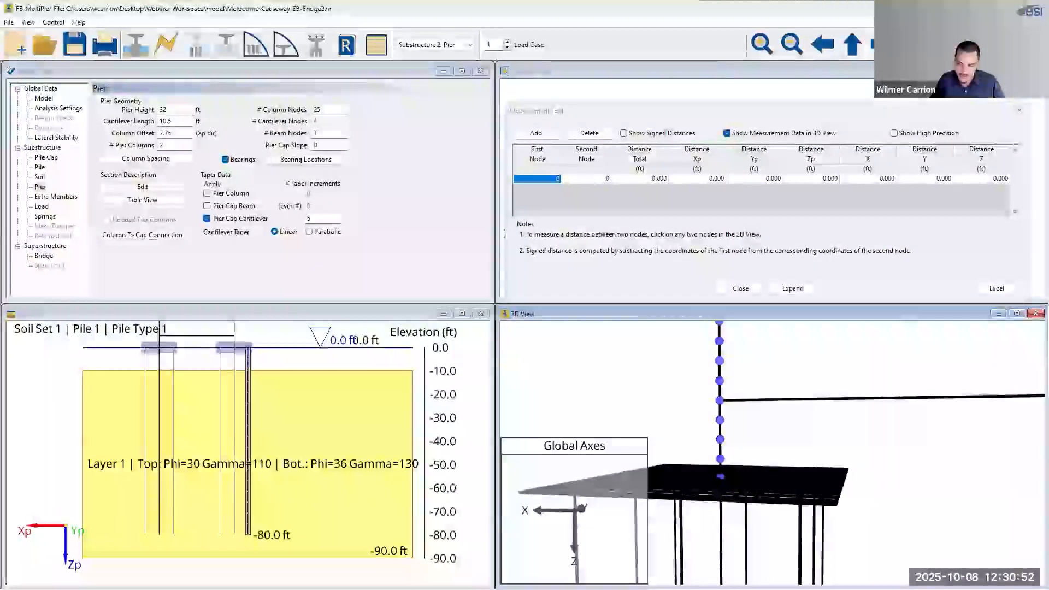
key(plus)
key(plus)
key(plus)
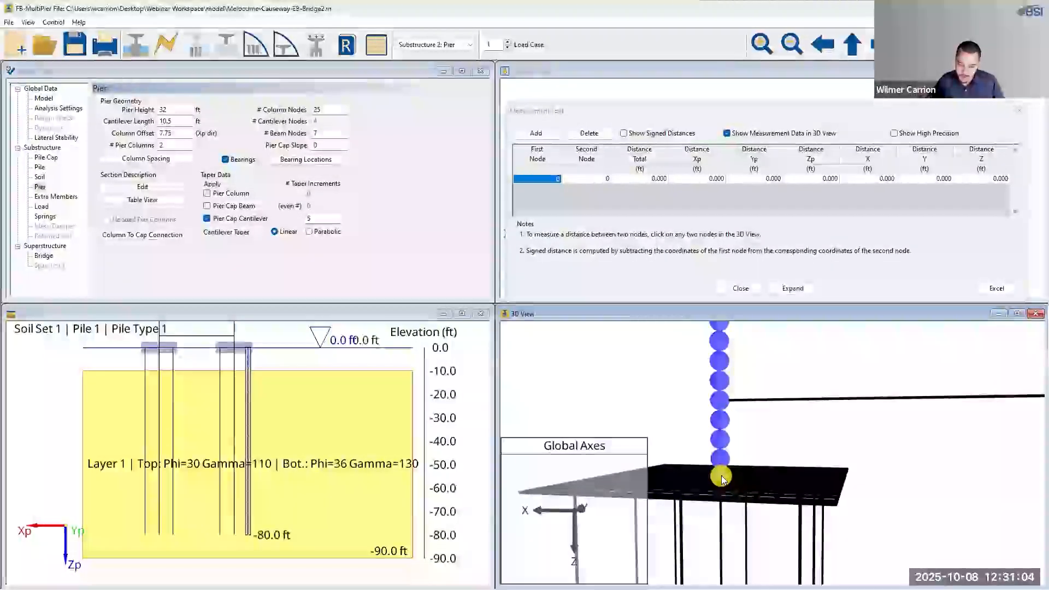
click(721, 478)
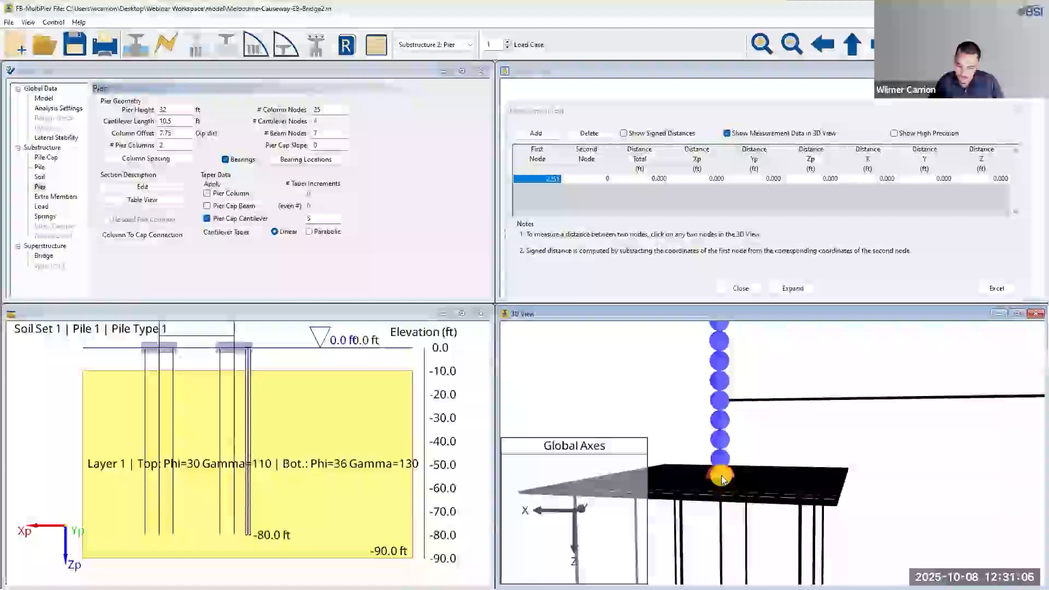
click(719, 402)
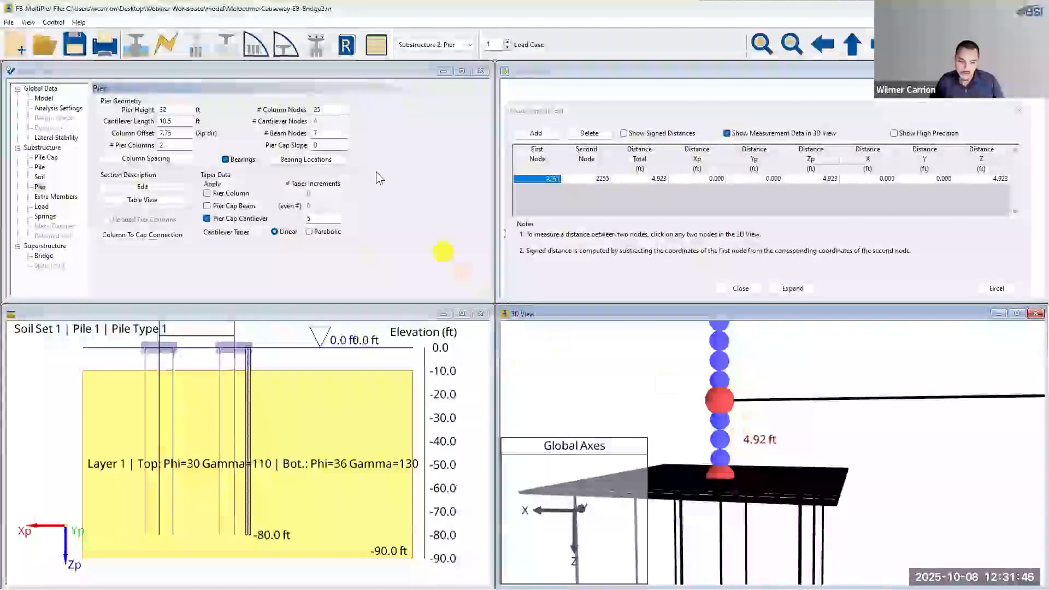
Set the number of column nodes for Substructure 2 to 31
click(321, 107)
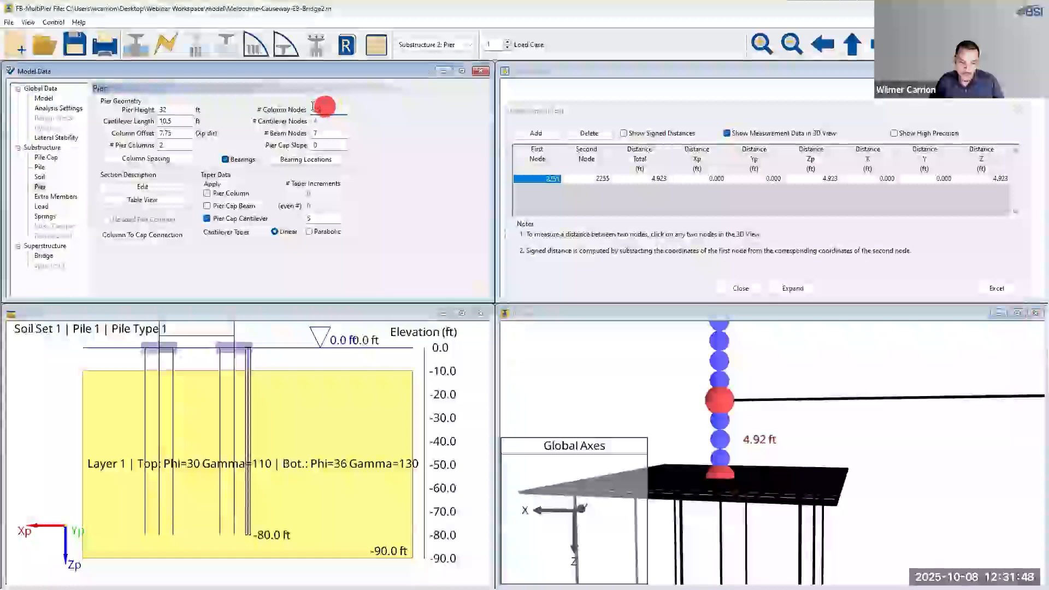
click(313, 107)
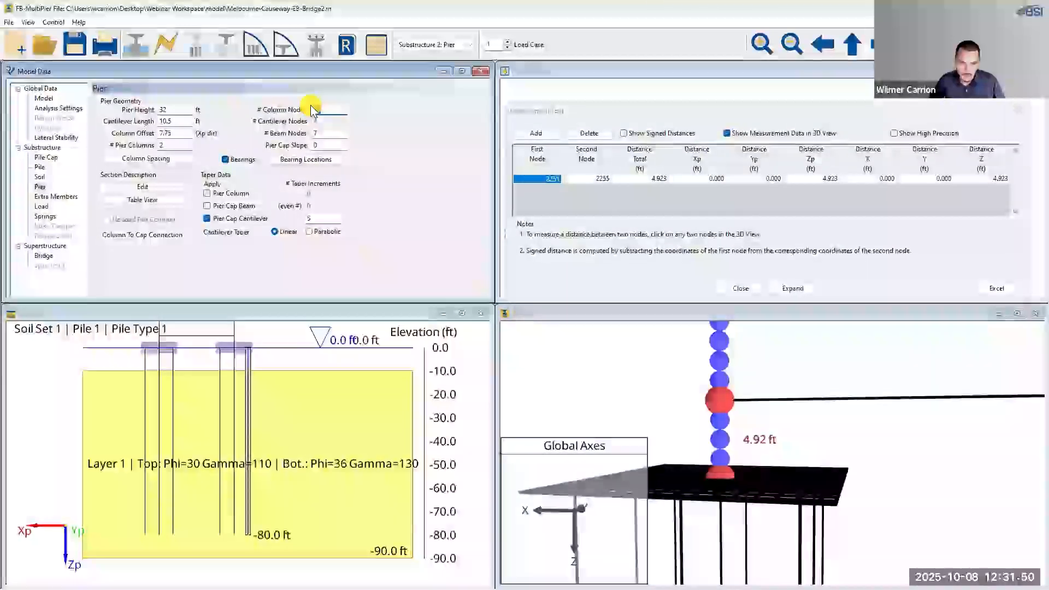
text(31)
key(Tab)
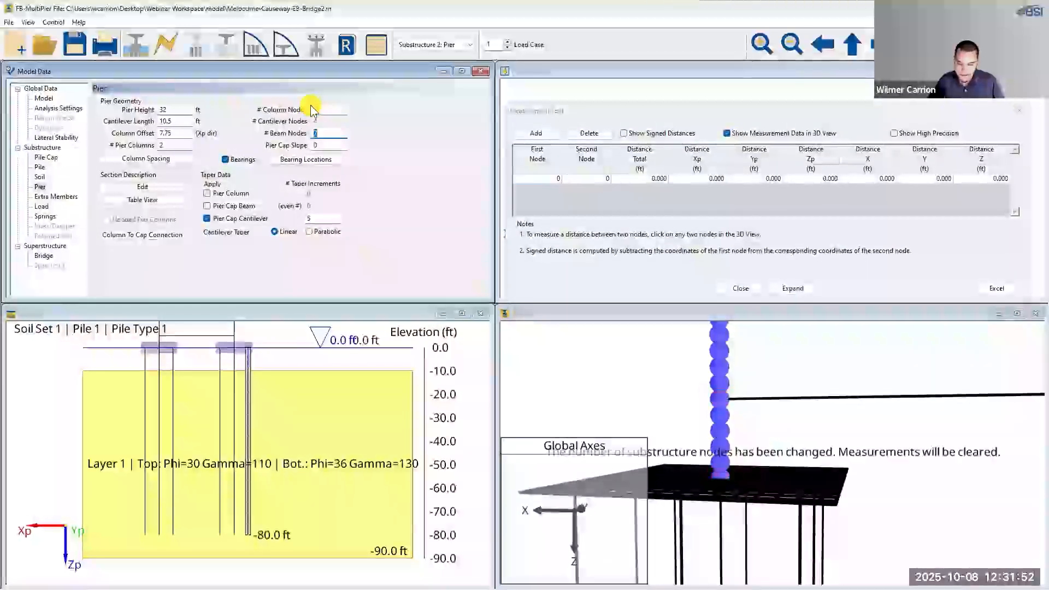
Measure again from the column's base node to the strut connection node, and close the Measurement Tool
click(719, 479)
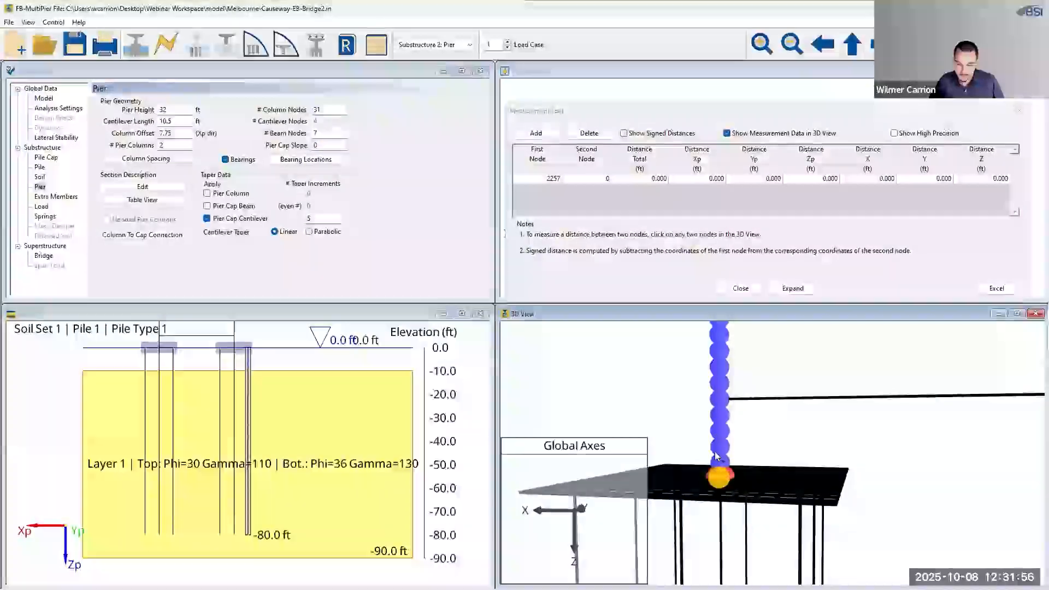
click(719, 407)
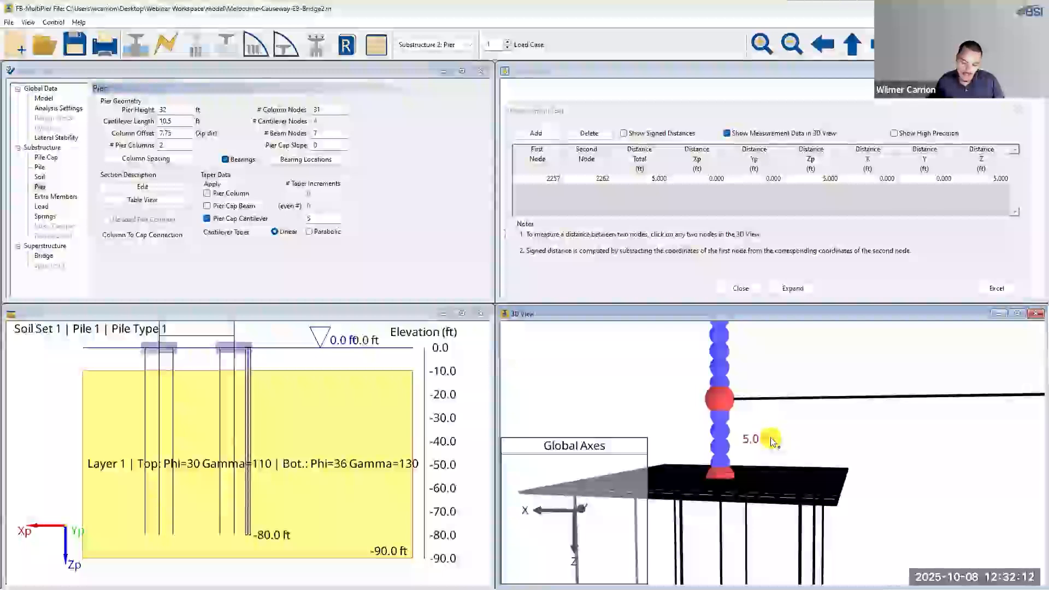
click(741, 289)
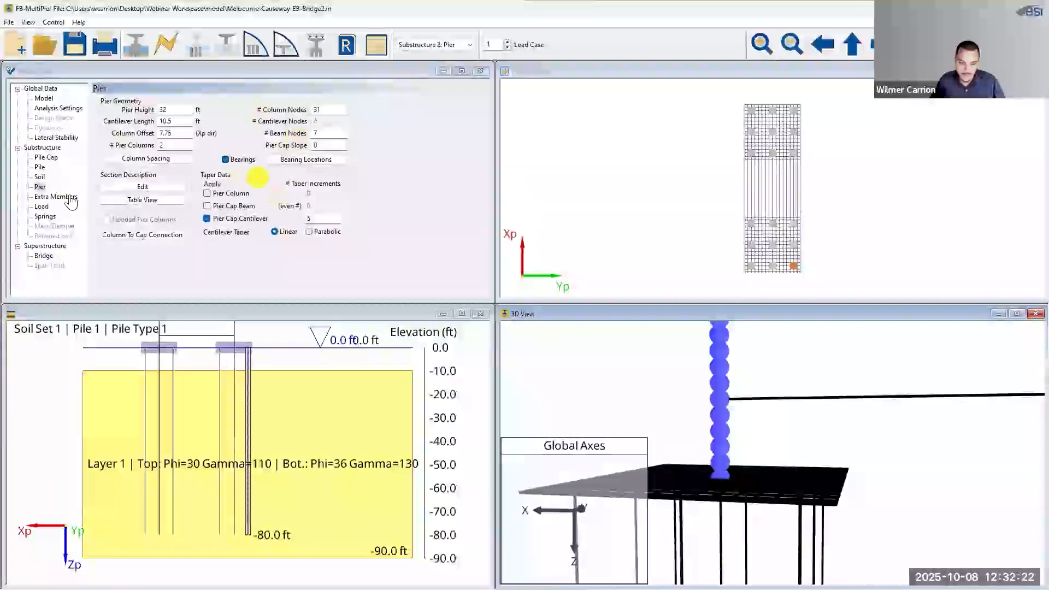
Save the changes to the bridge model file
click(76, 56)
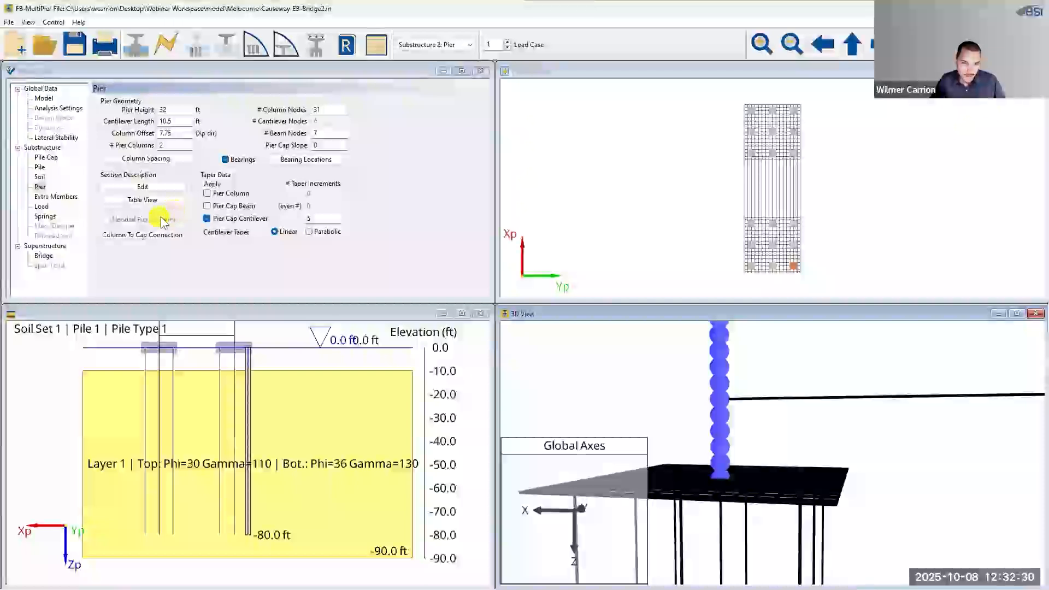
click(226, 160)
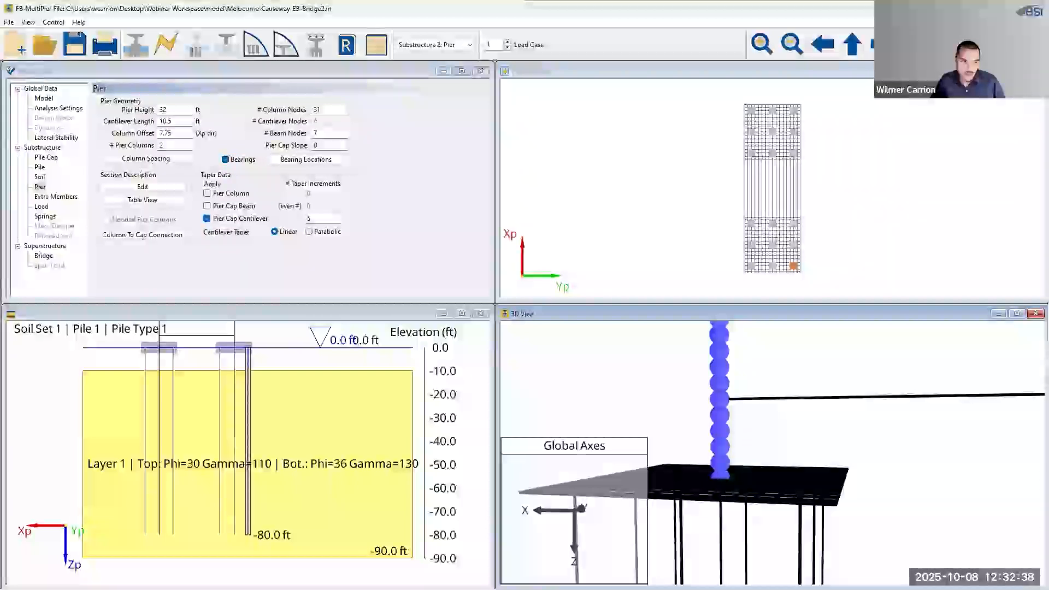
Add a third substructure to the bridge, copied from Substructure 2 and positioned at X origin 0 and Y origin 200 ft
click(48, 256)
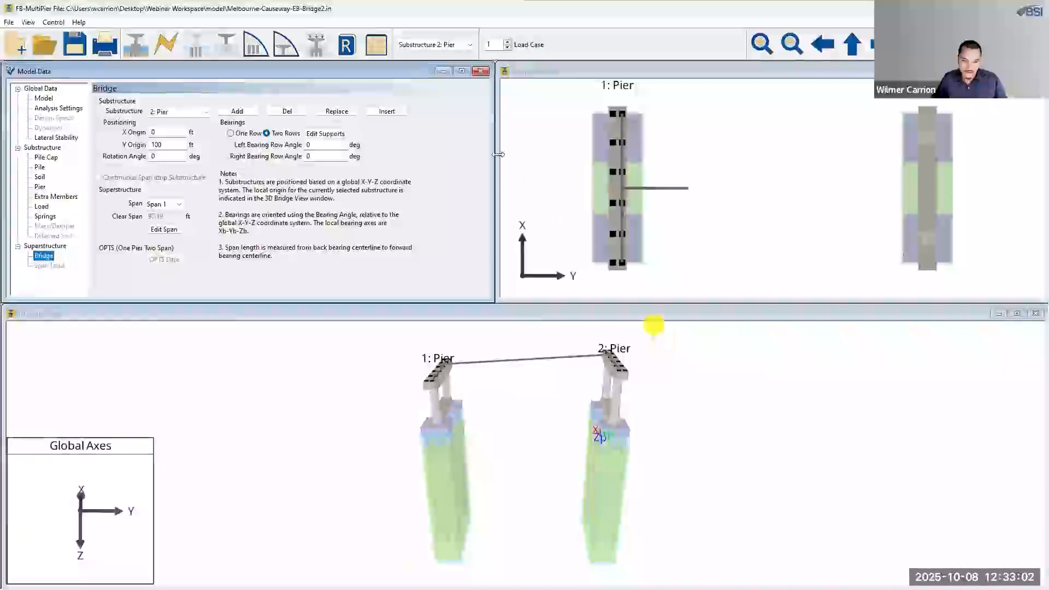
click(237, 108)
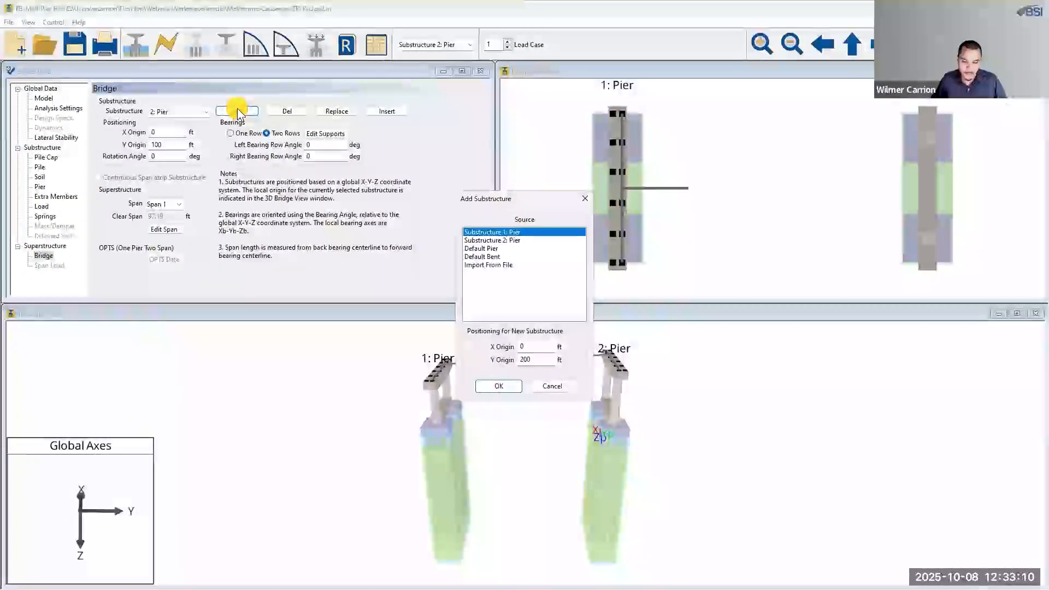
click(500, 239)
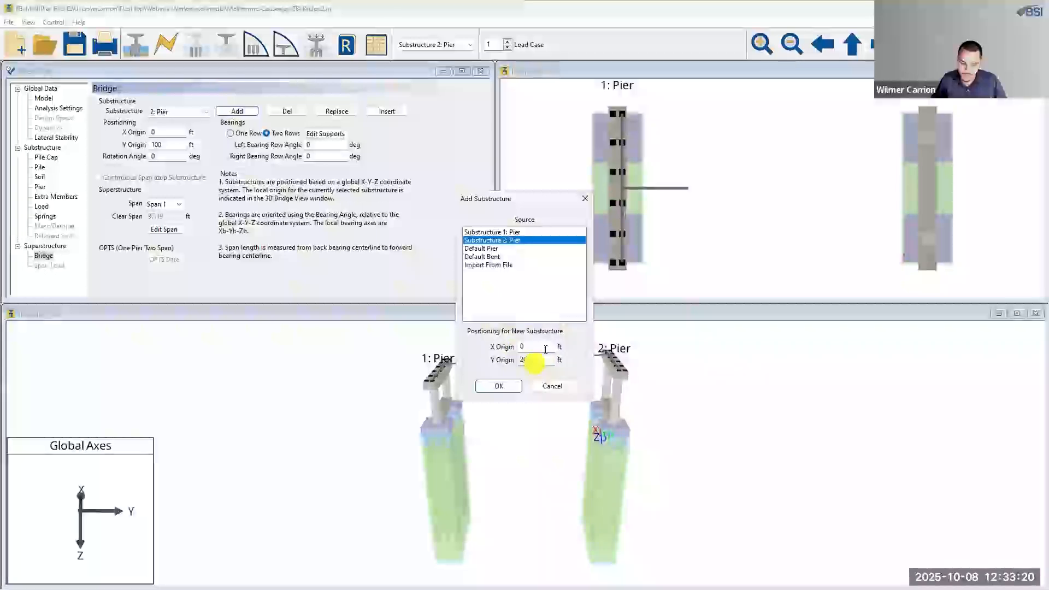
click(512, 388)
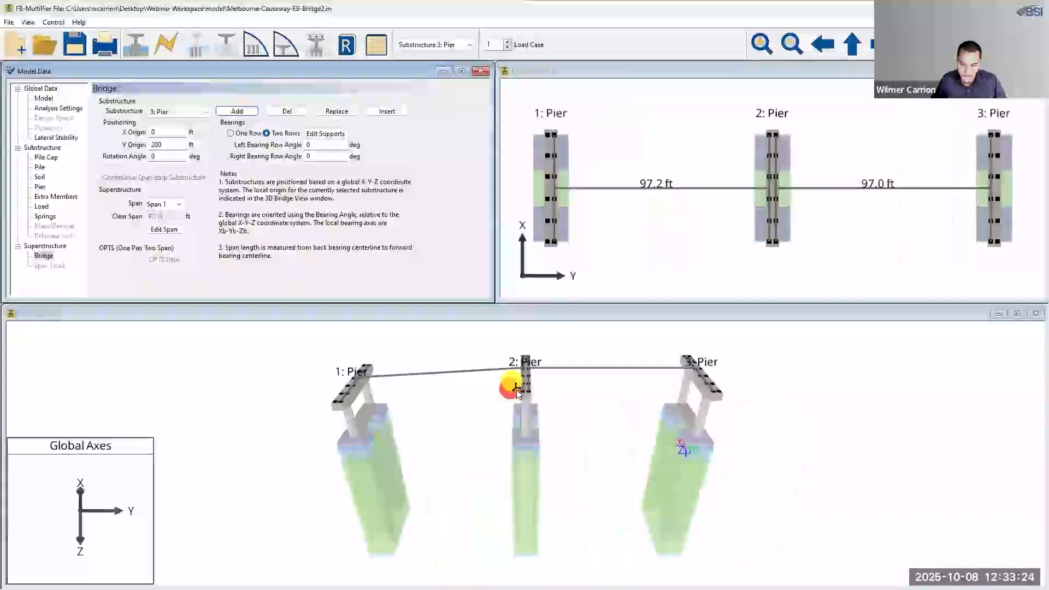
drag(519, 430, 520, 373)
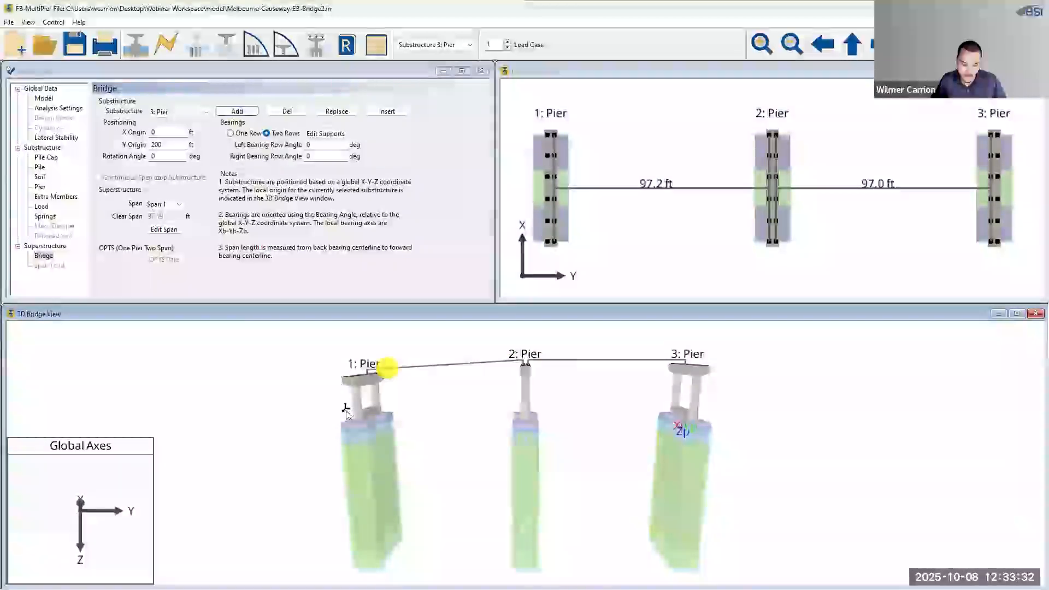
Replace Substructure 2 with a copy of Substructure 1
click(343, 113)
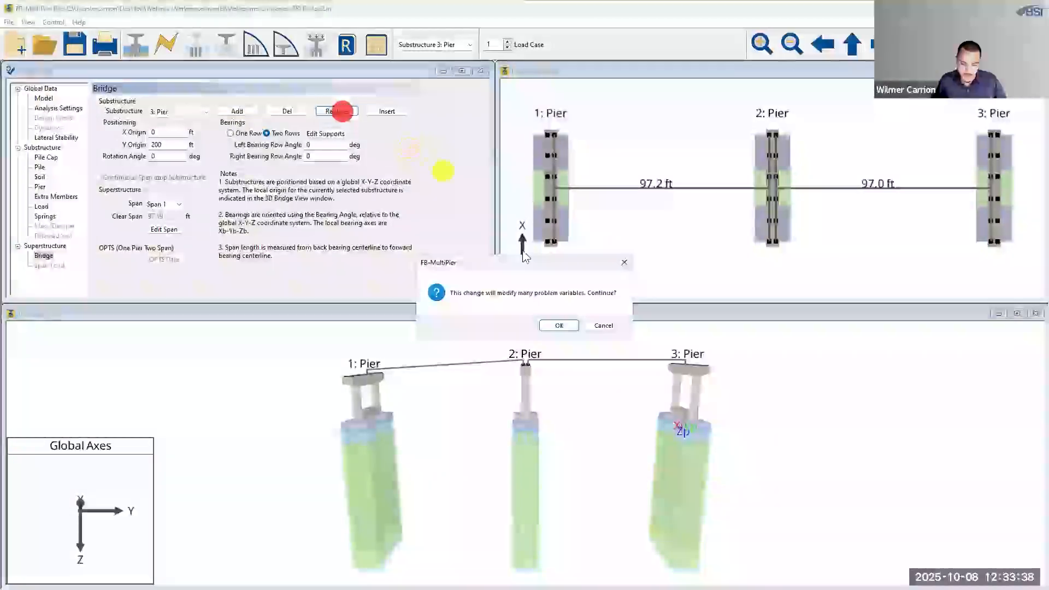
click(558, 326)
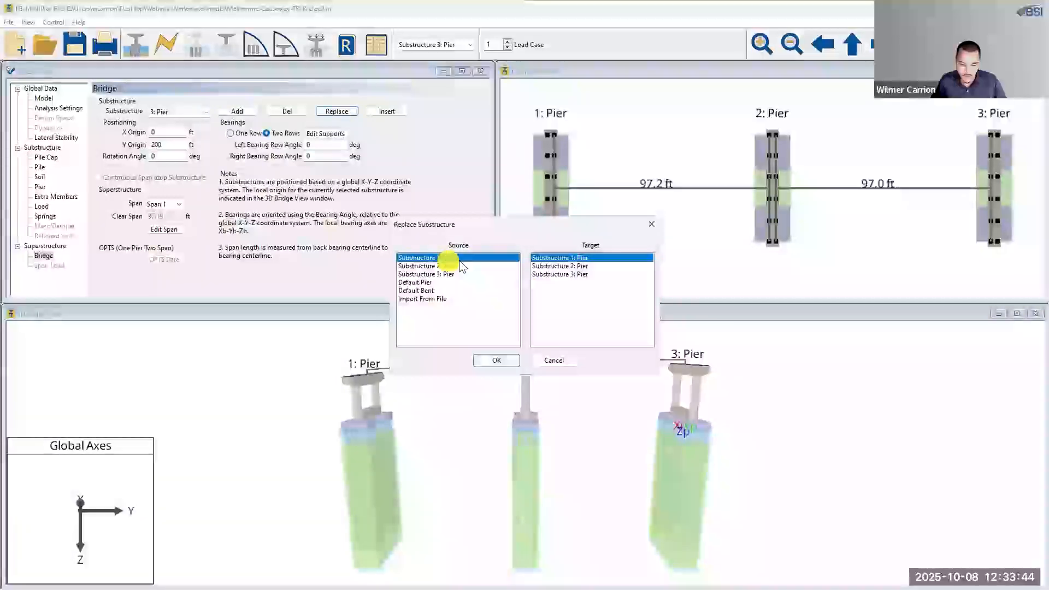
click(563, 266)
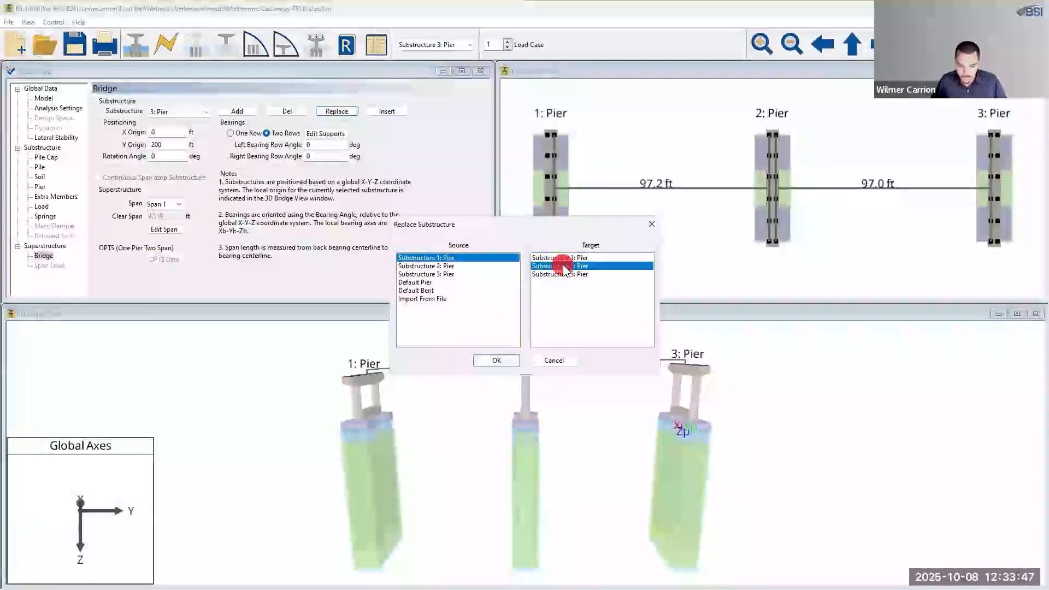
click(509, 362)
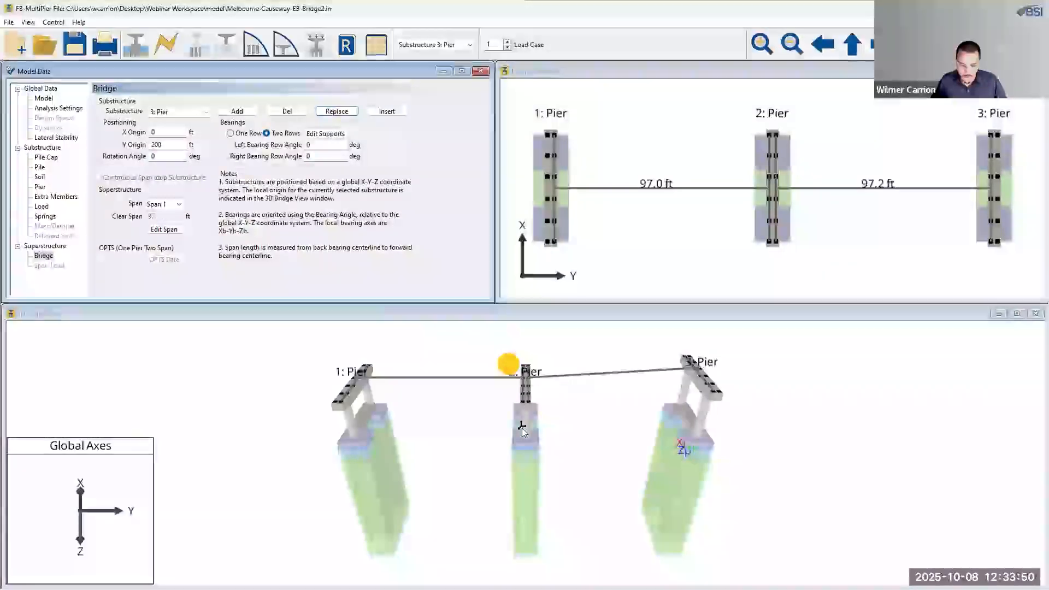
drag(522, 428, 525, 337)
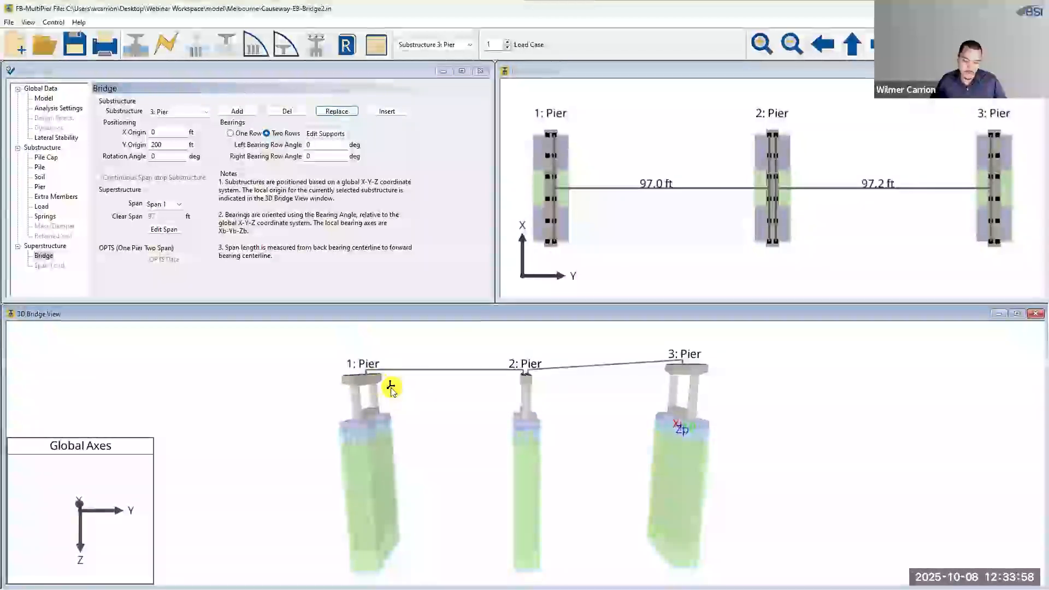
Replace Substructure 1 with the Default Bent
click(337, 112)
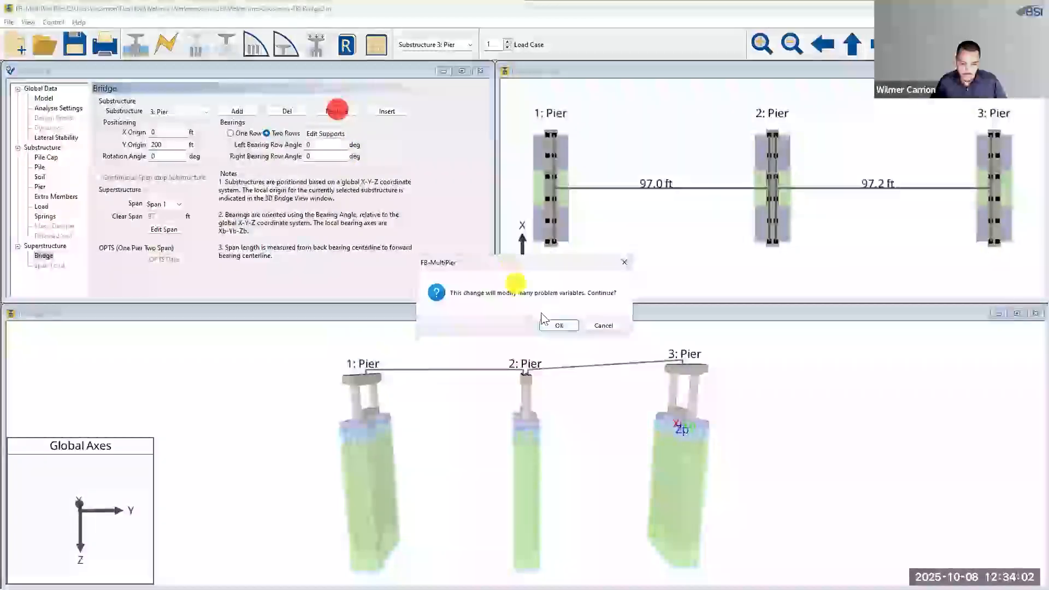
click(554, 325)
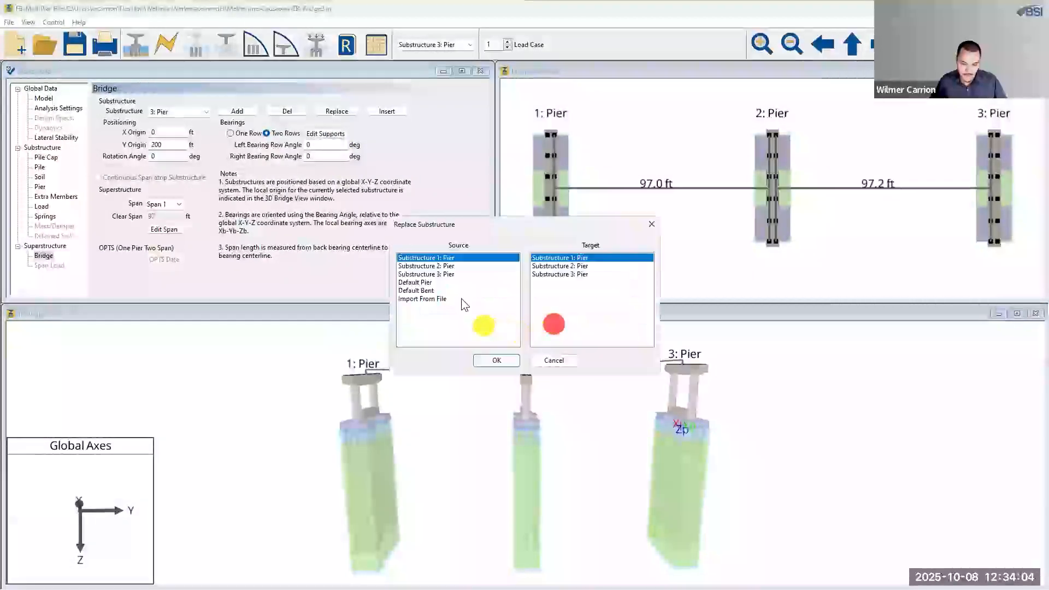
click(414, 291)
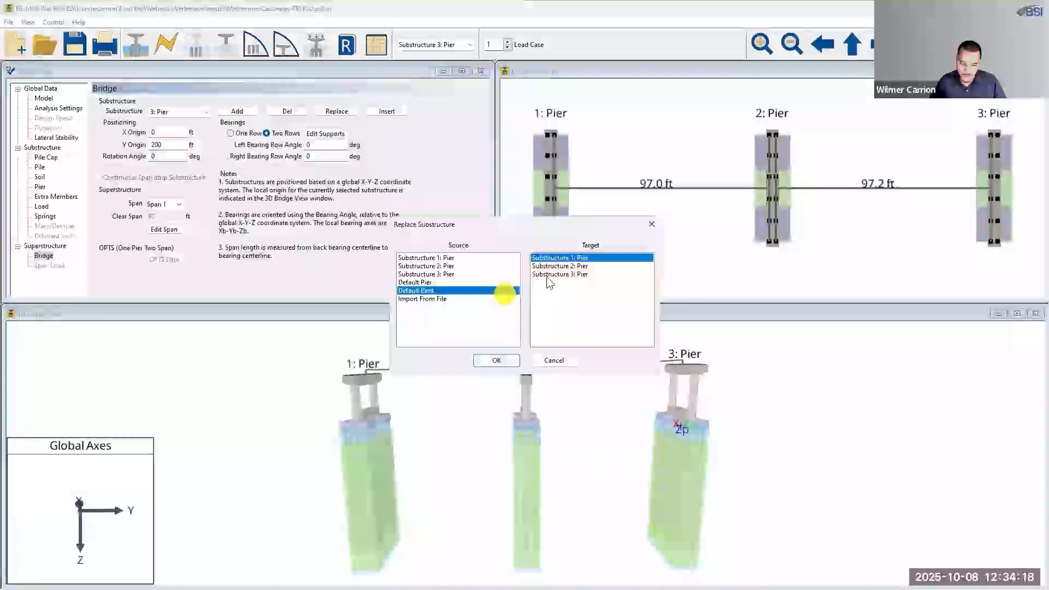
click(510, 361)
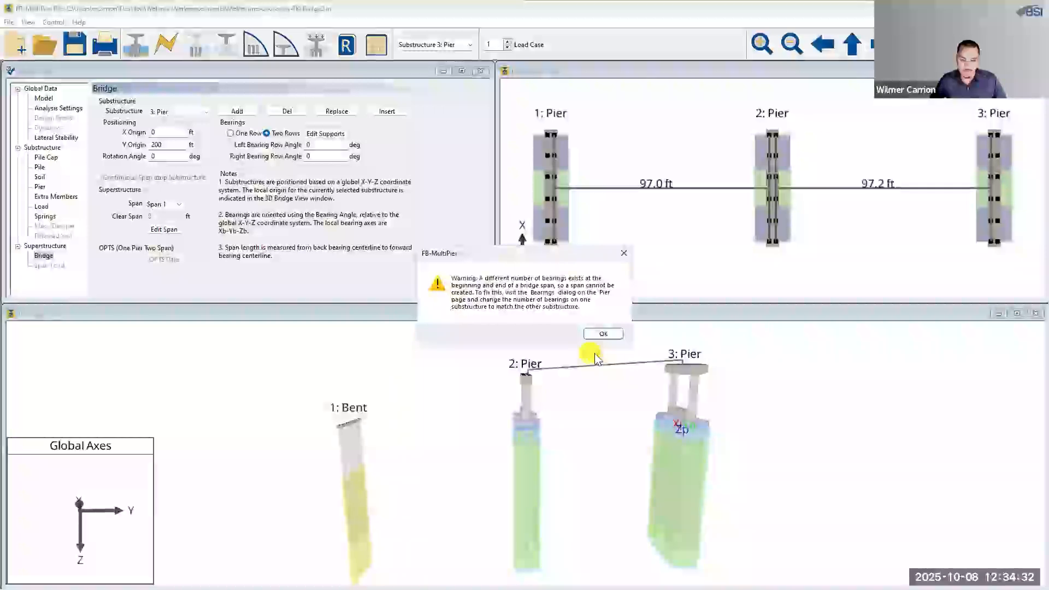
click(603, 335)
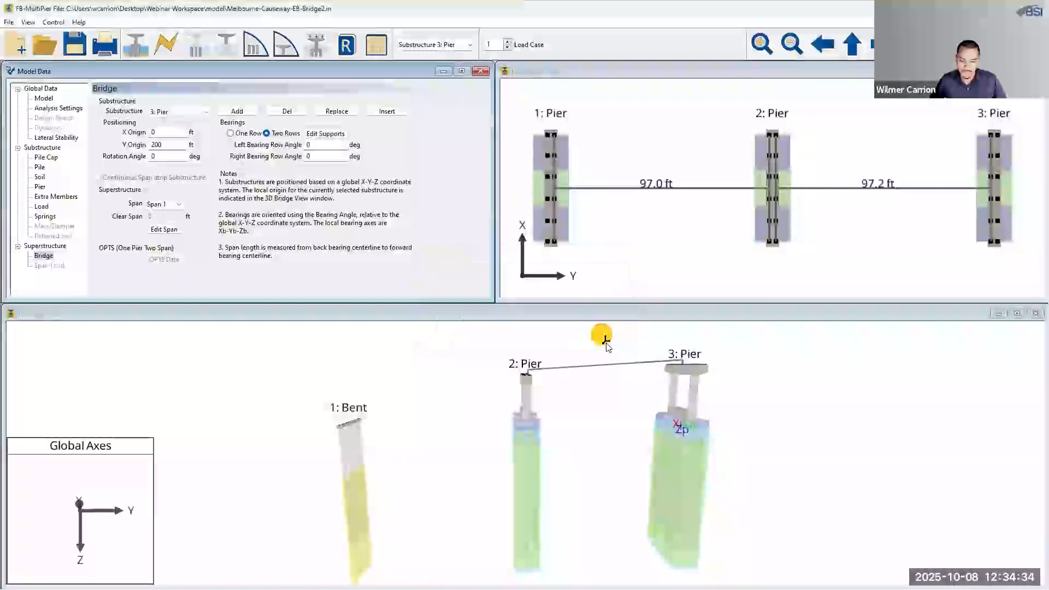
click(562, 398)
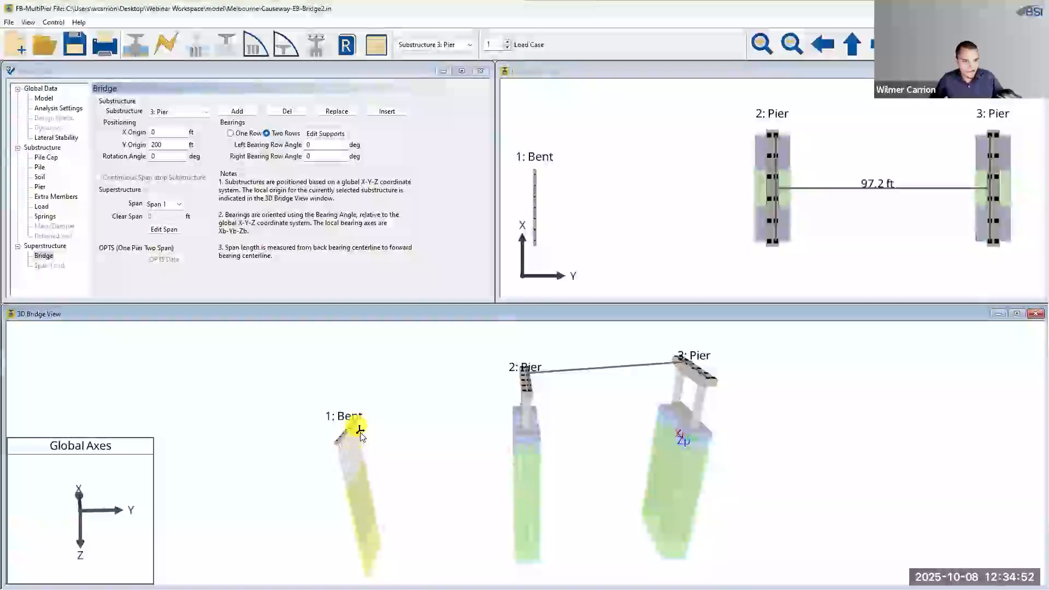
Compare the pile grid data of the Substructure 1 bent with the pile cap data of the Substructure 2 pier
click(451, 46)
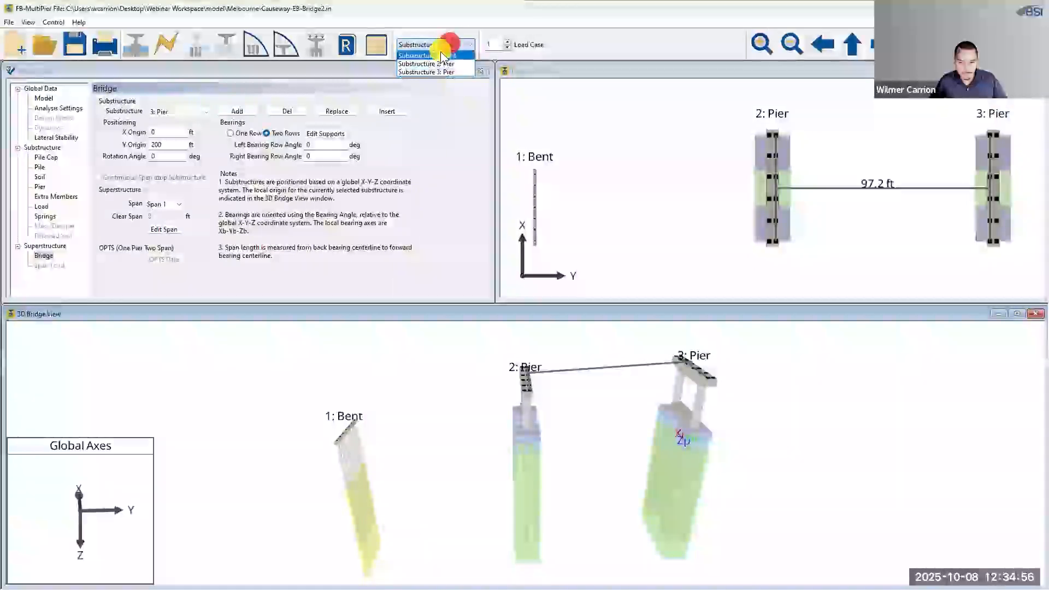
click(440, 56)
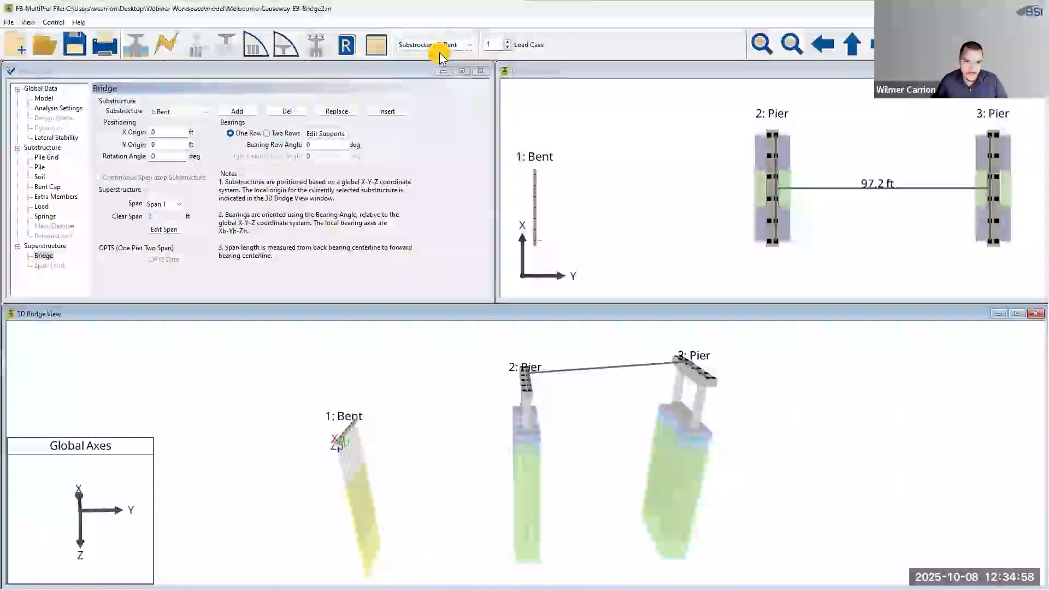
click(53, 158)
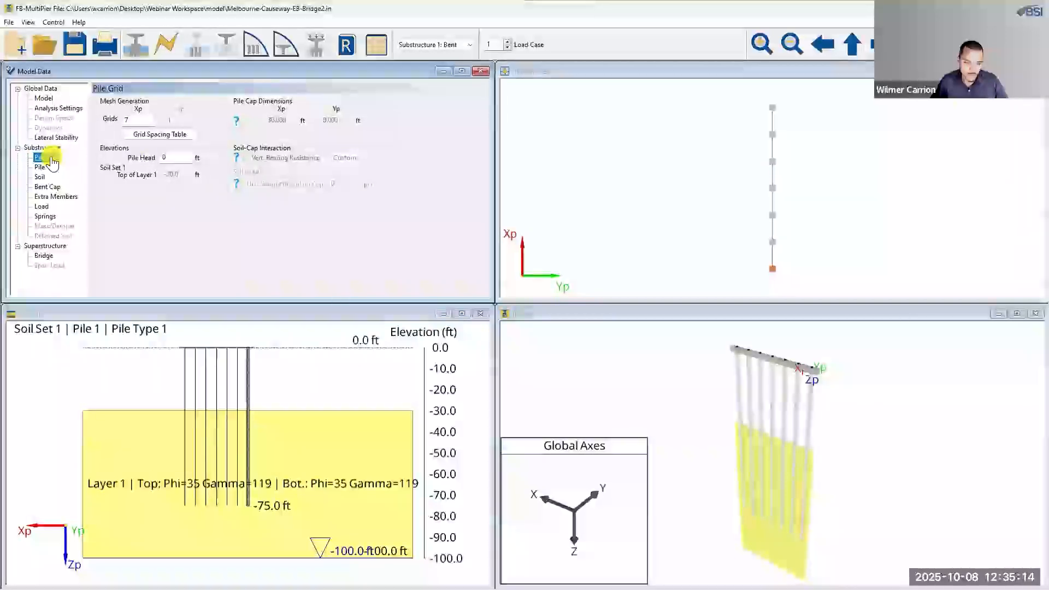
click(444, 43)
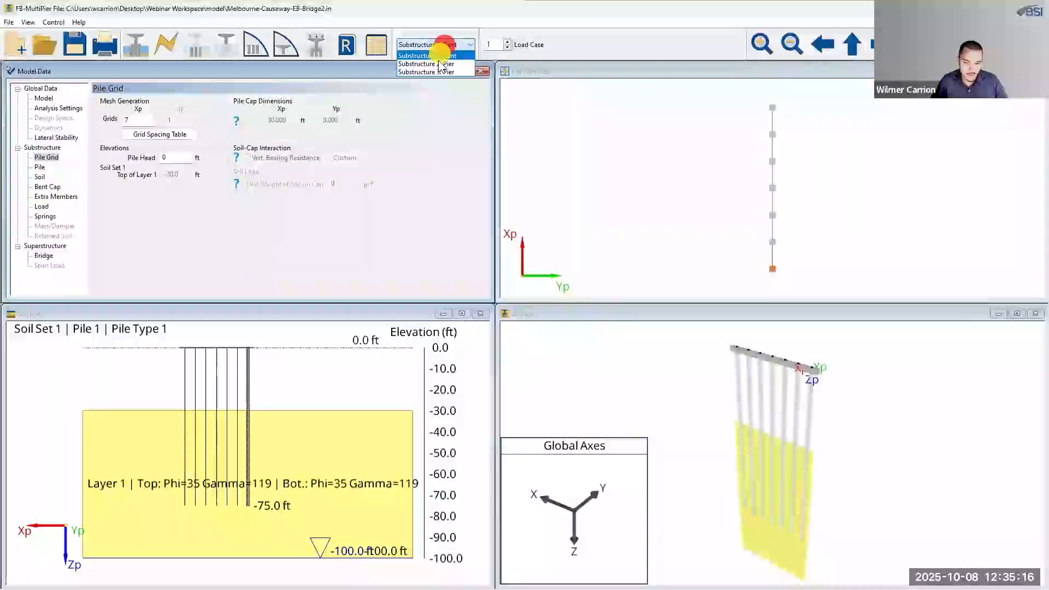
click(439, 60)
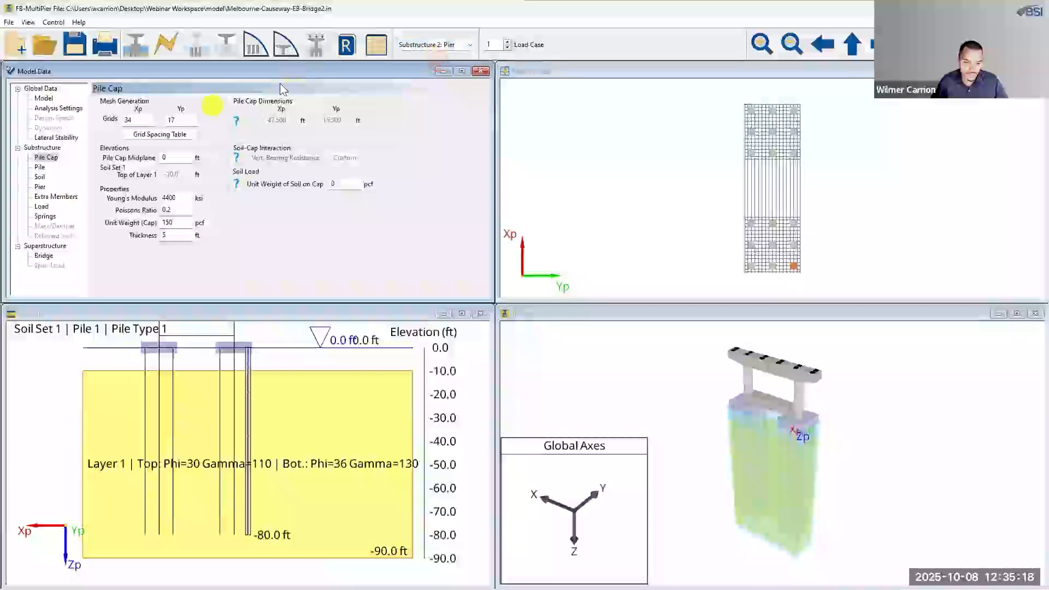
click(434, 45)
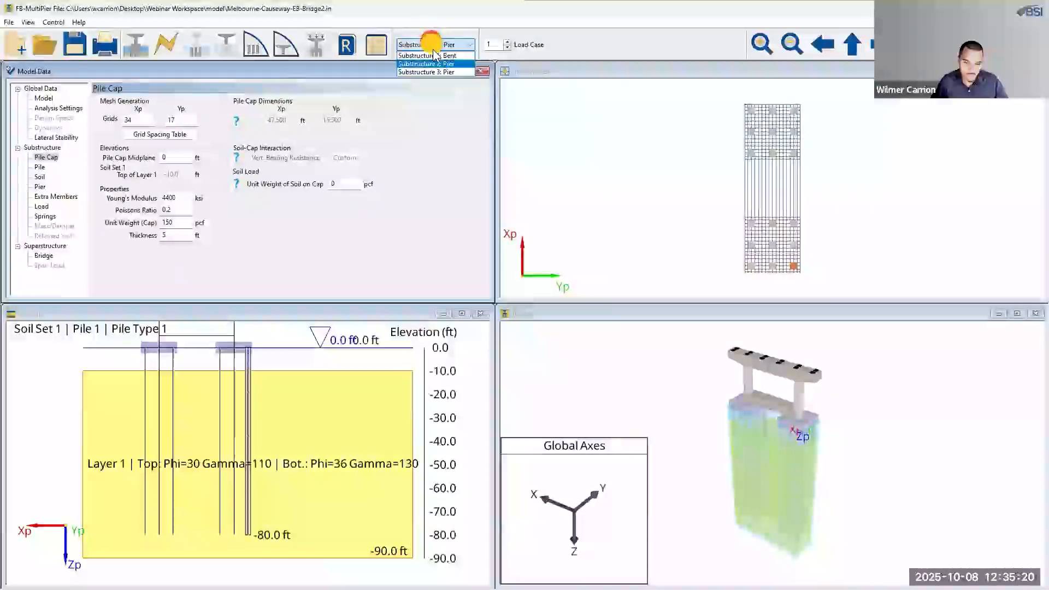
click(431, 55)
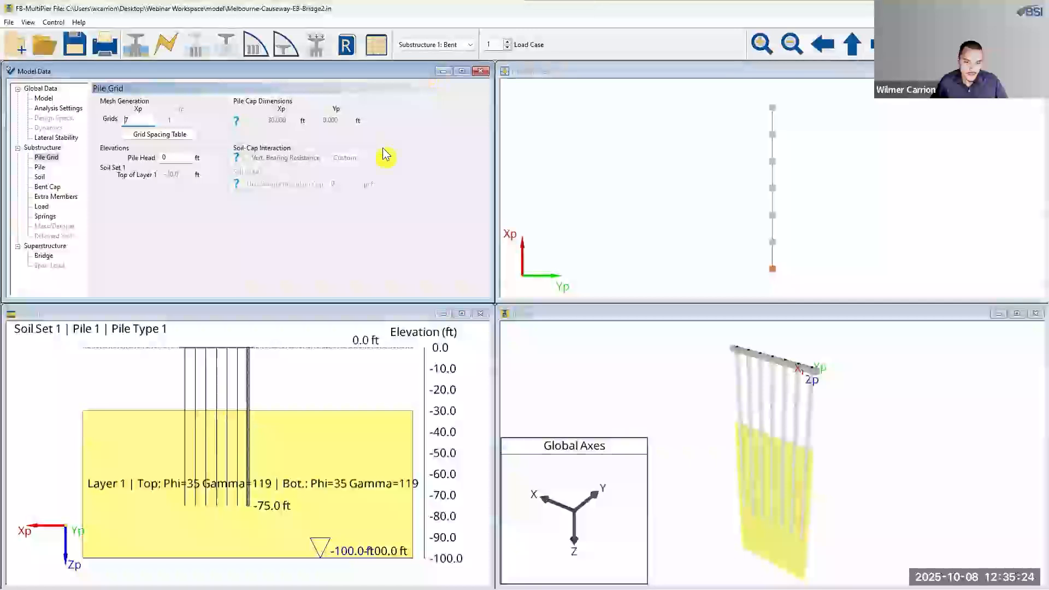
Set the constant Xp grid spacing of the Substructure 1 bent's piles to 100 in
click(188, 137)
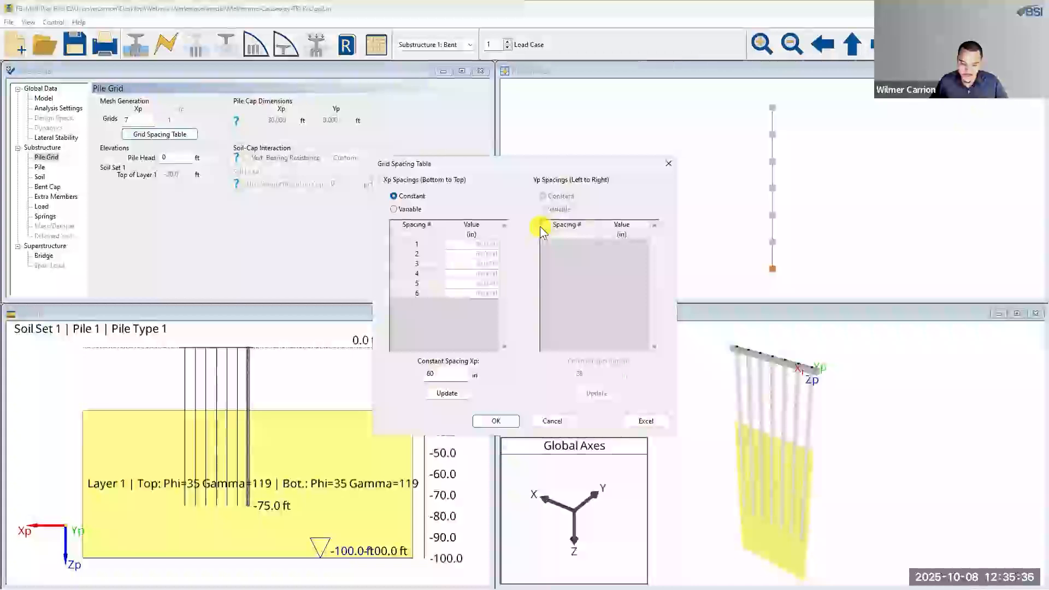
click(438, 374)
drag(438, 374, 424, 374)
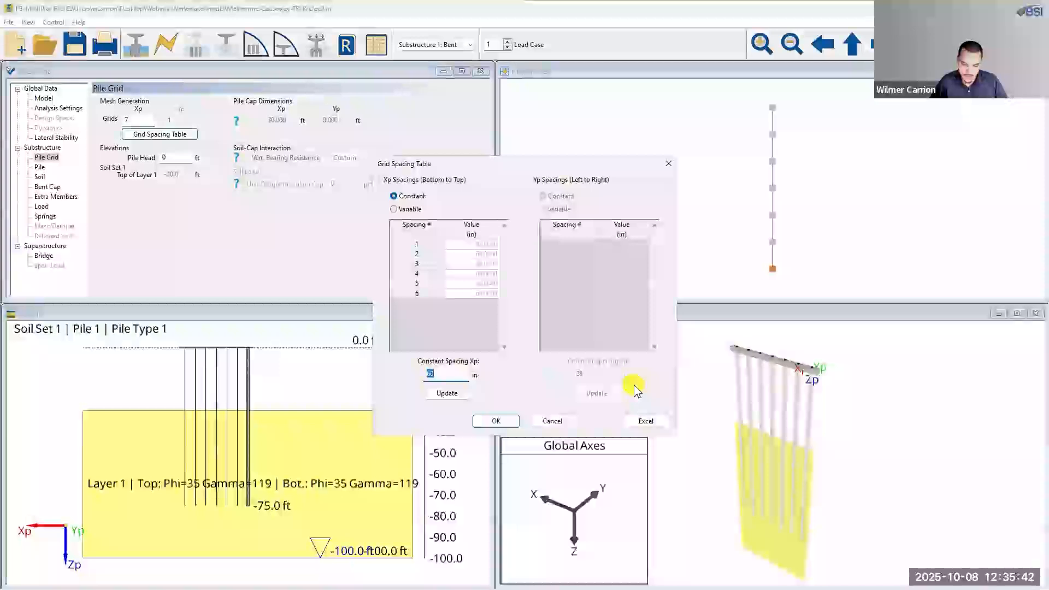
text(100)
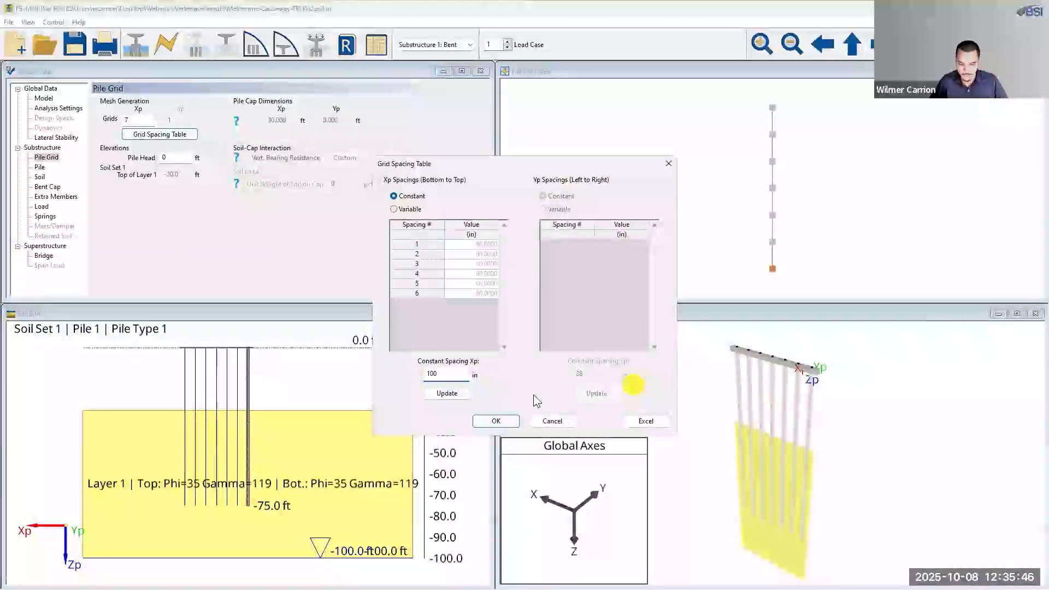
click(444, 397)
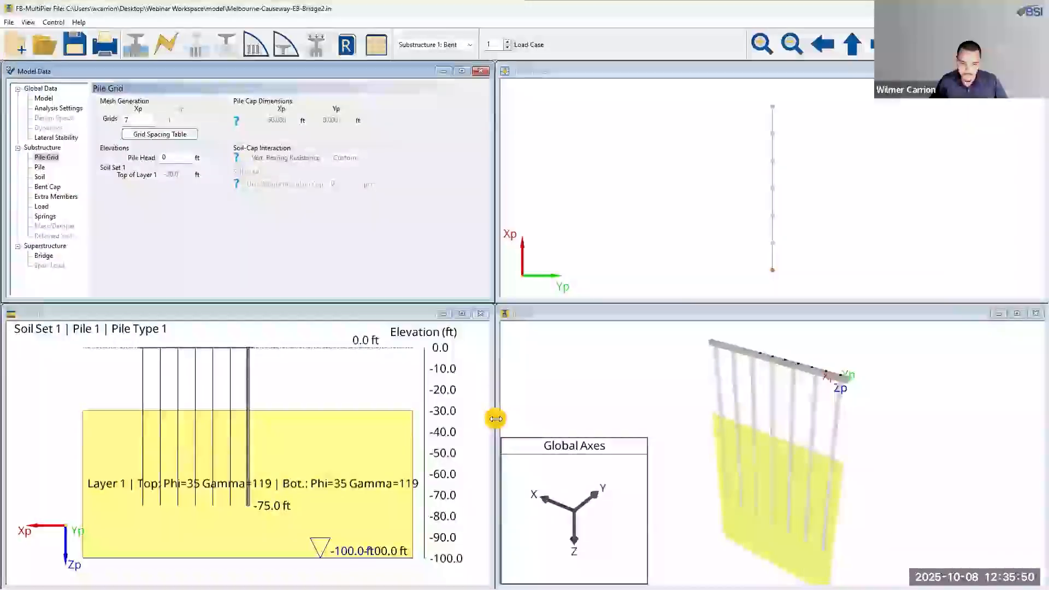
Set the pile head elevation of the Substructure 1 bent to 20 ft
click(173, 155)
click(162, 153)
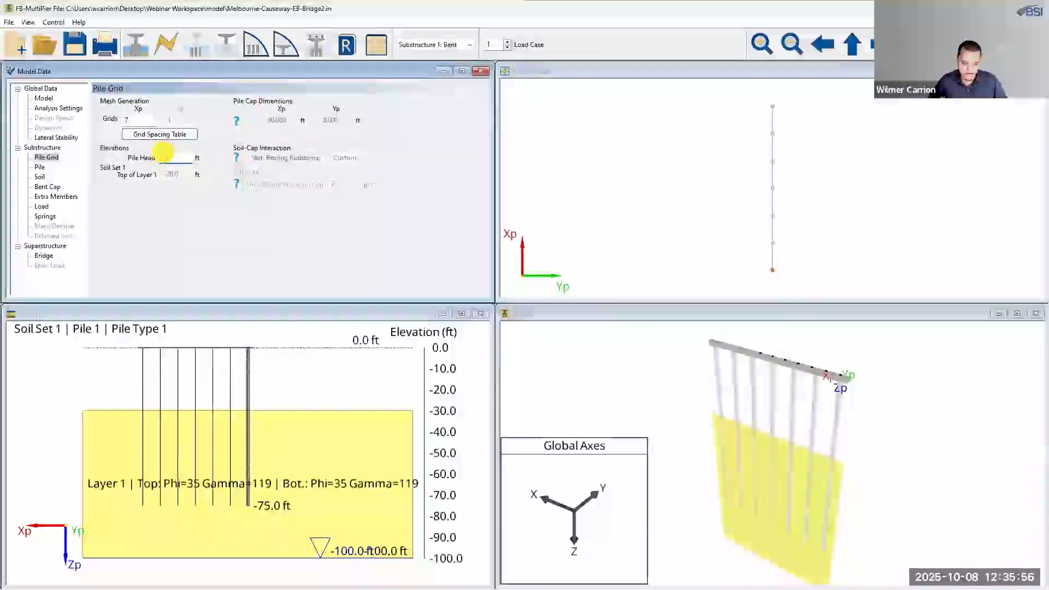
key(Tab)
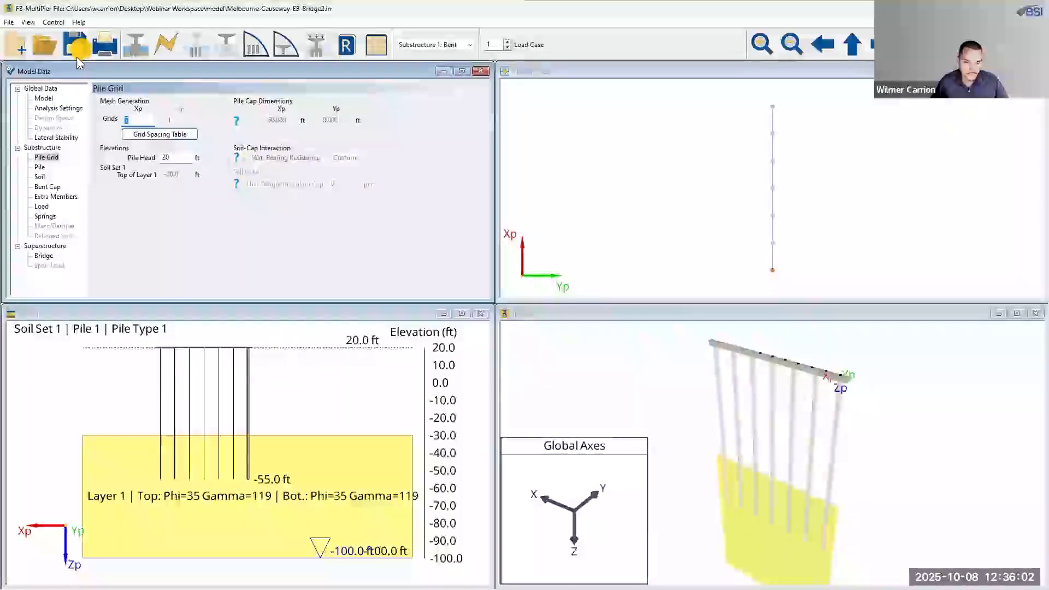
Examine the cross-section properties of the Substructure 1 bent's piles, leaving them unmodified
click(41, 168)
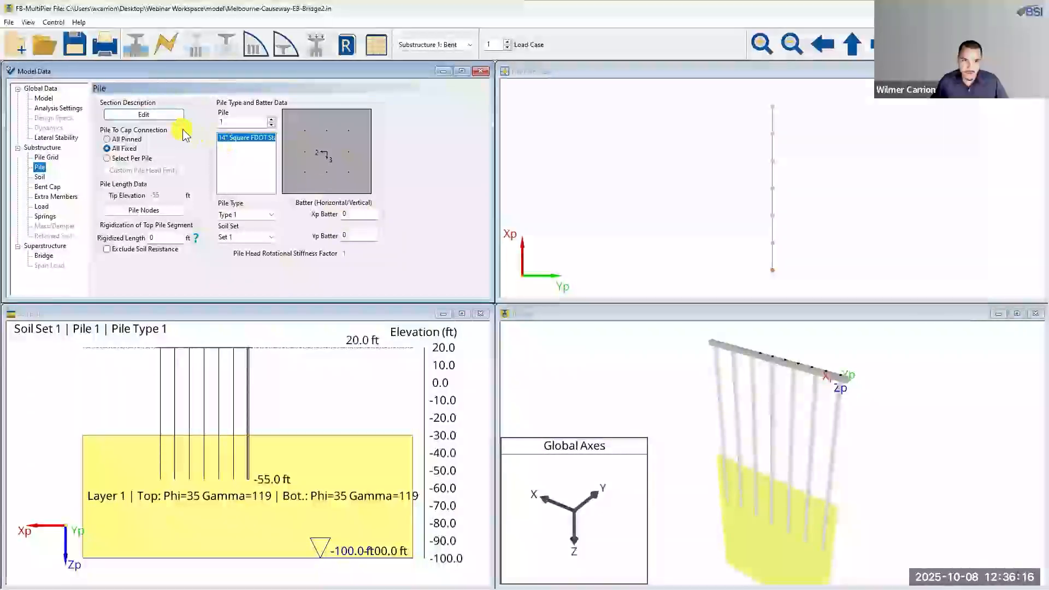
click(154, 116)
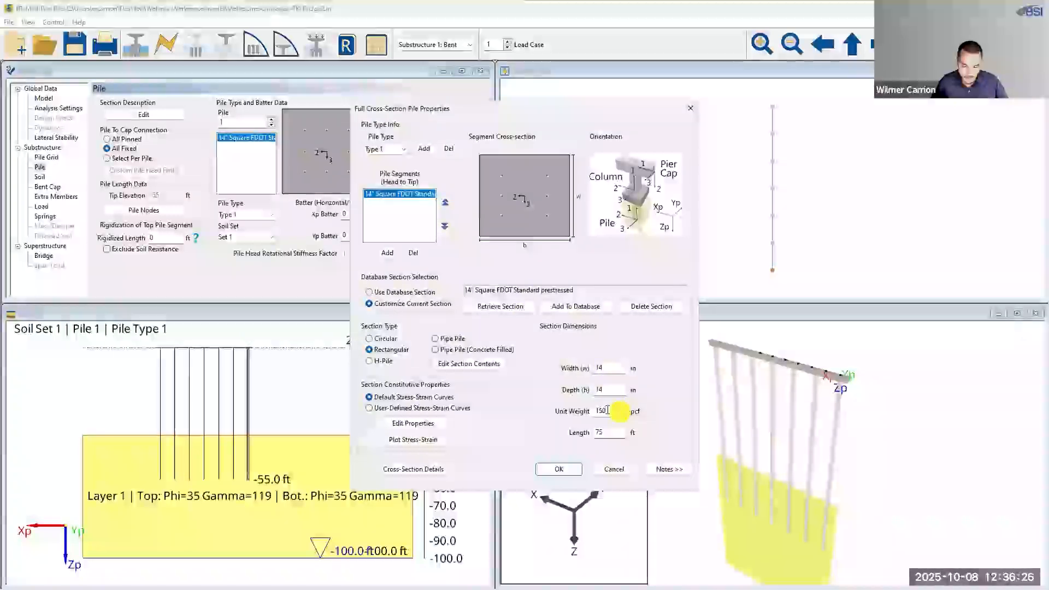
click(611, 470)
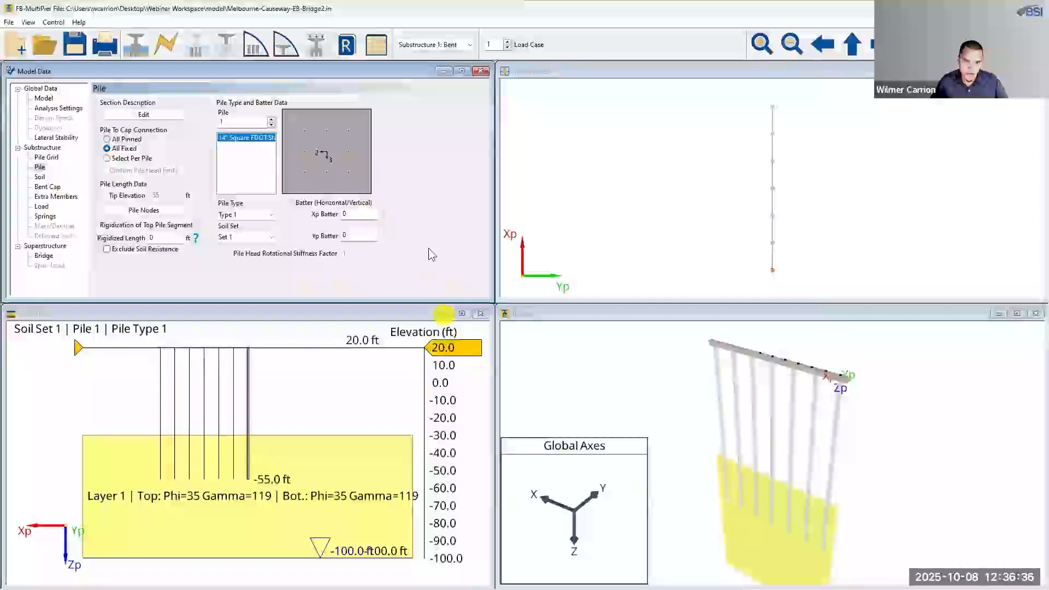
Save the Substructure 2 pier's custom pile section to the section database as CustomPile_Pier2
click(422, 45)
click(421, 64)
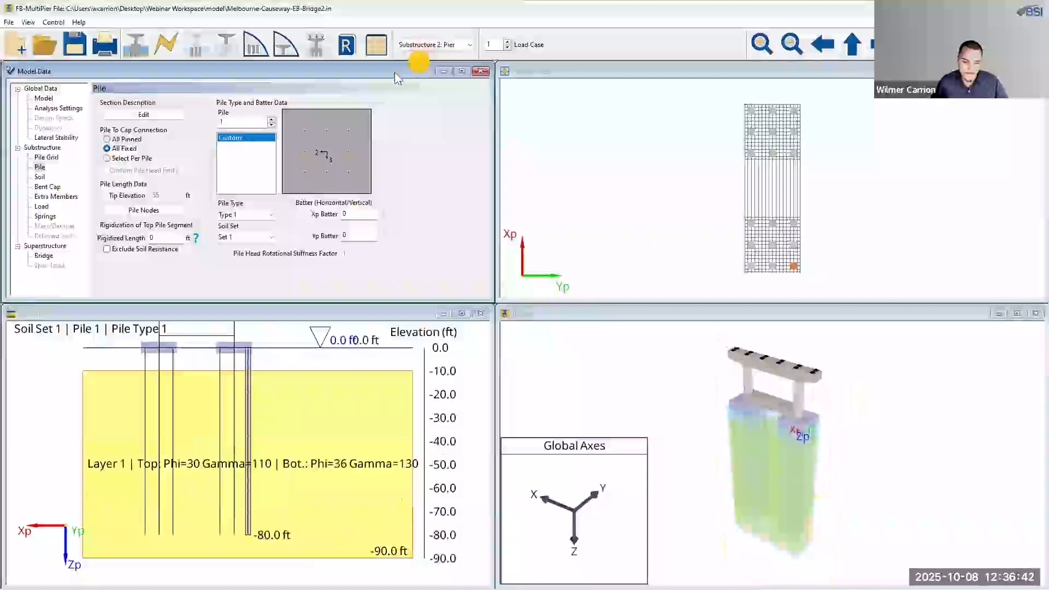
click(145, 114)
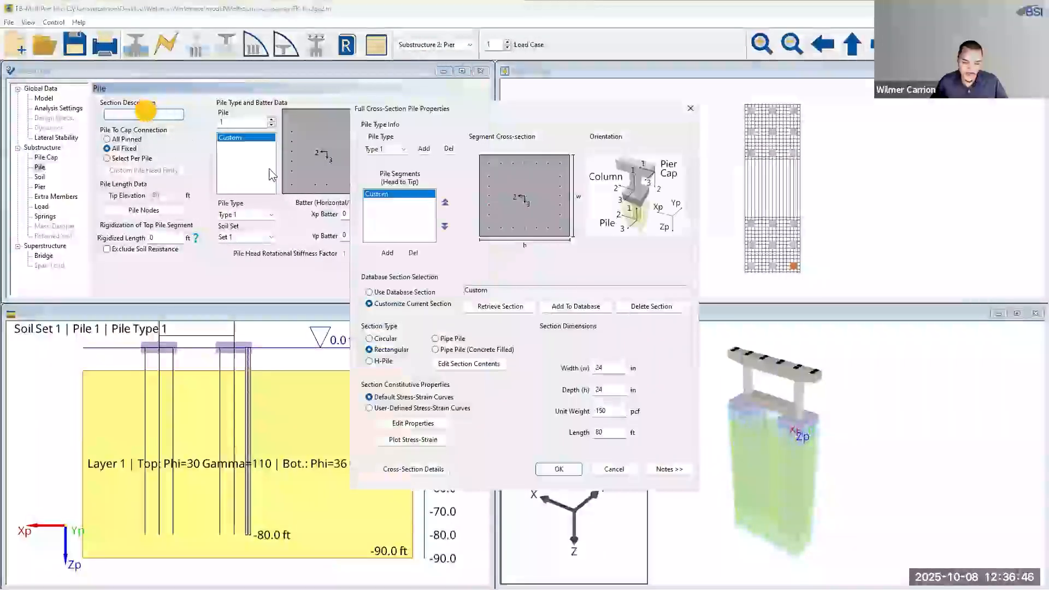
click(577, 306)
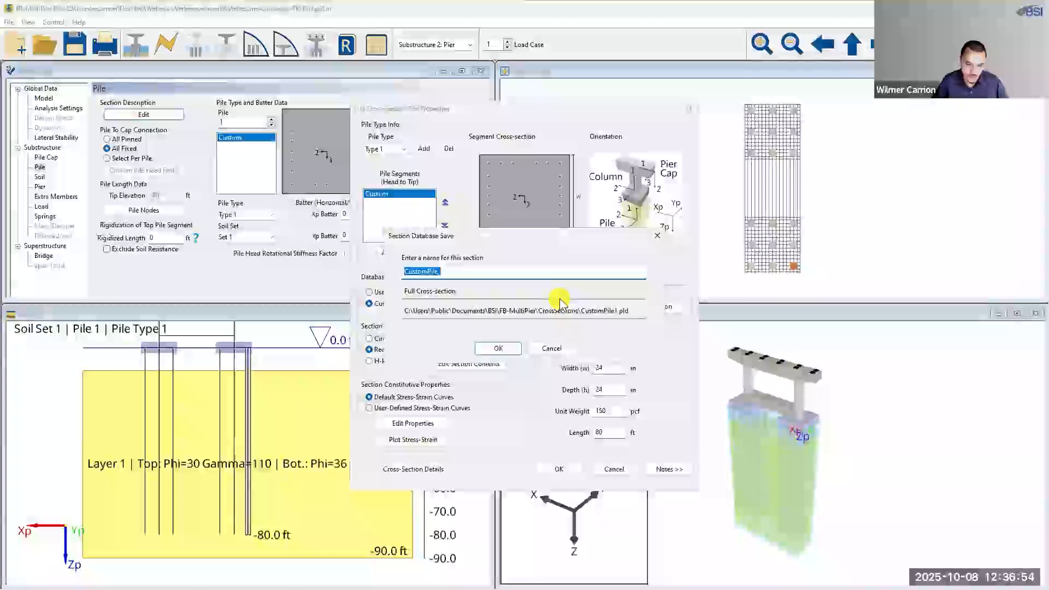
key(End)
text(_P)
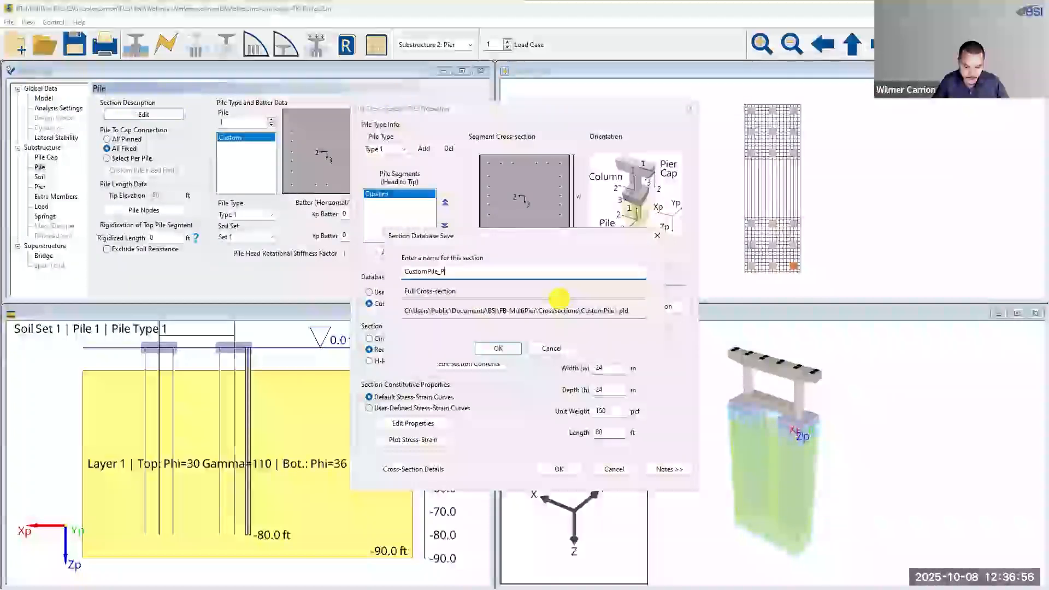
text(ier2)
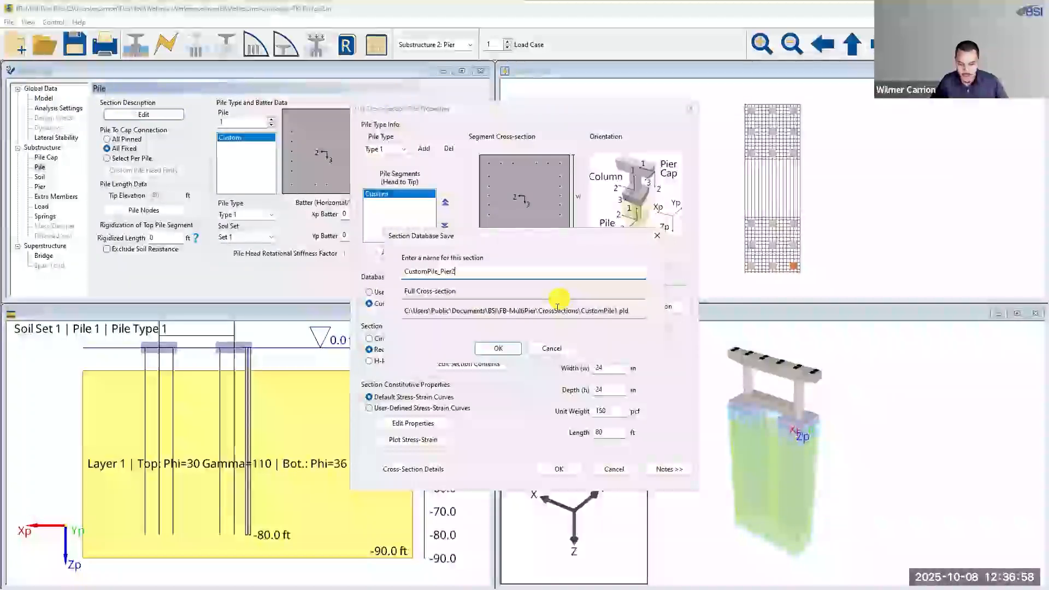
click(514, 352)
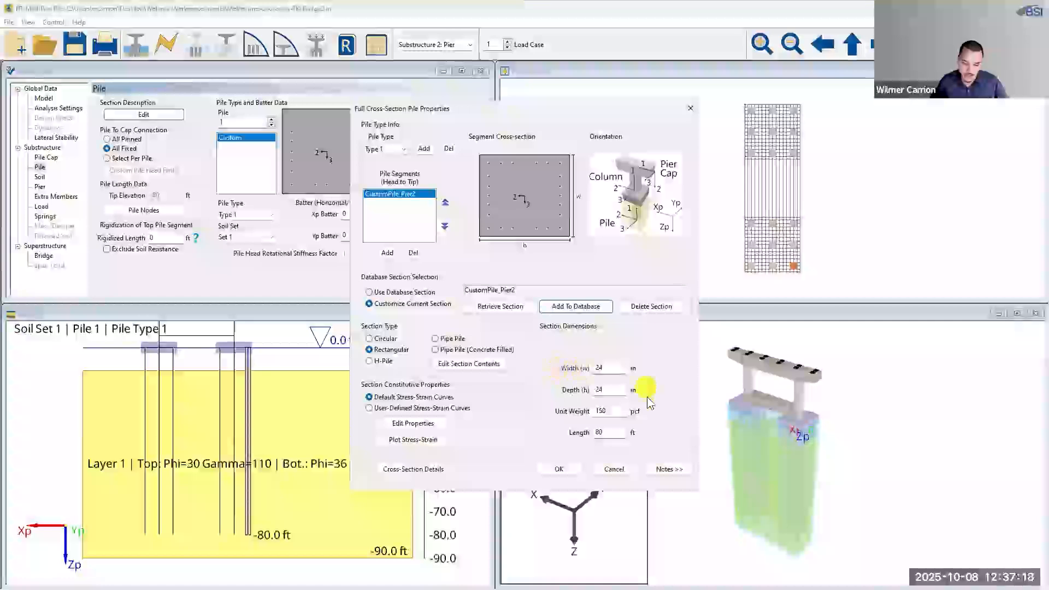
click(620, 471)
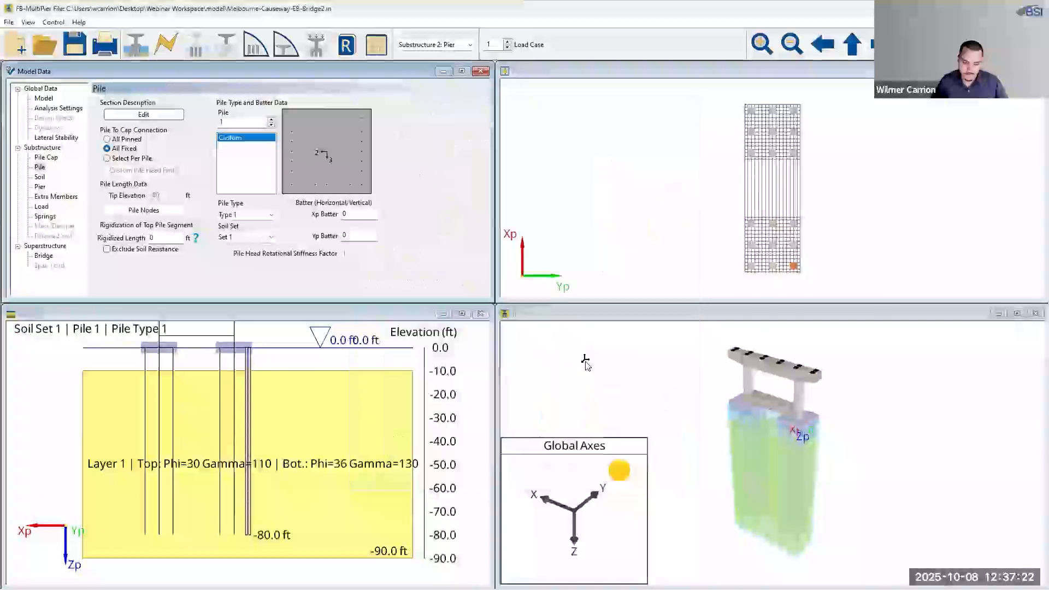
Apply the CustomPile_Pier2 section from the database to the Substructure 1 bent's piles
click(452, 45)
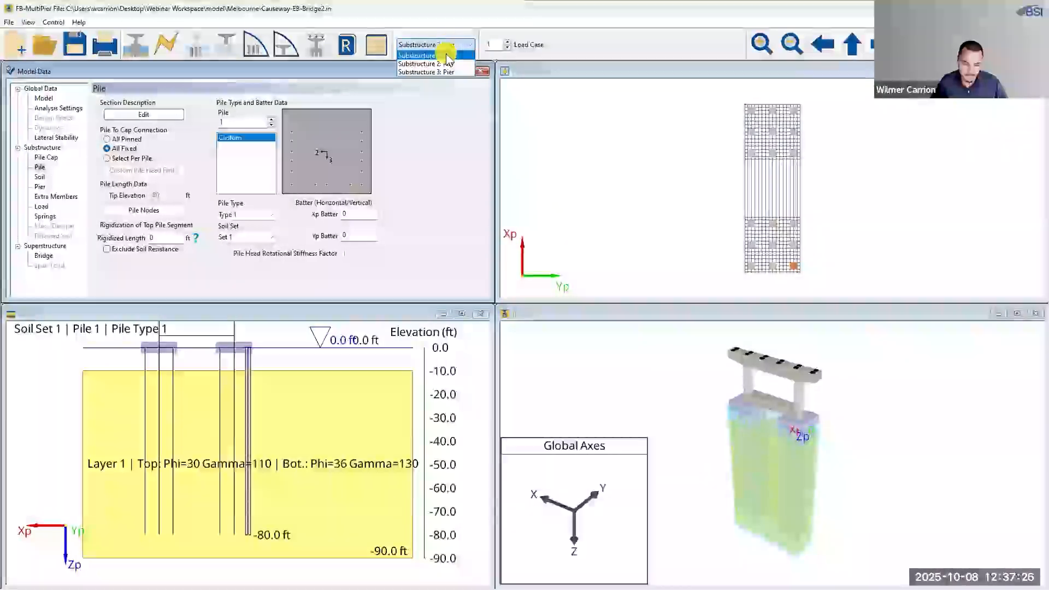
click(446, 56)
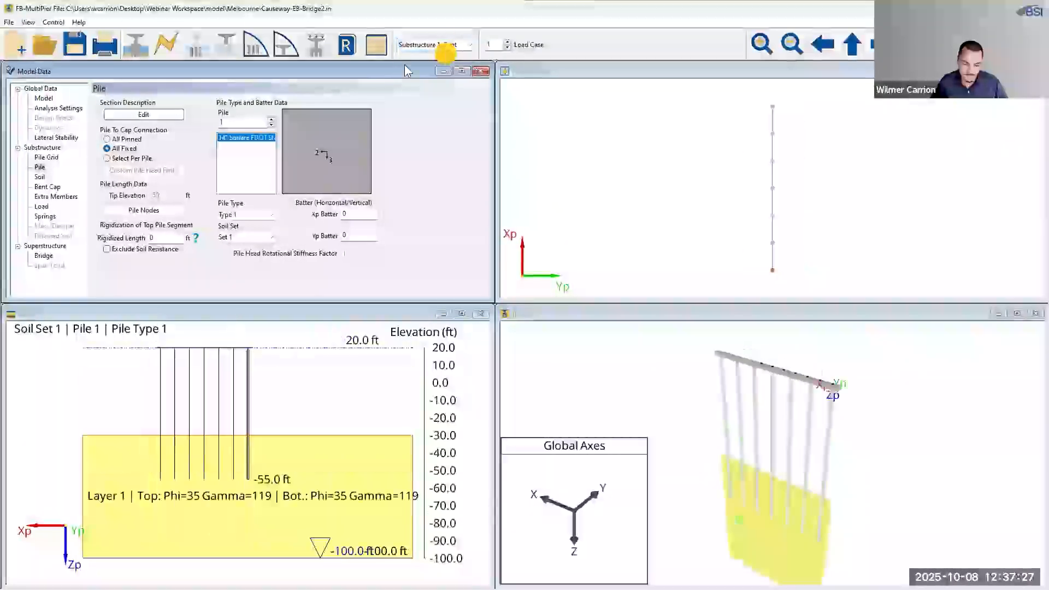
click(172, 117)
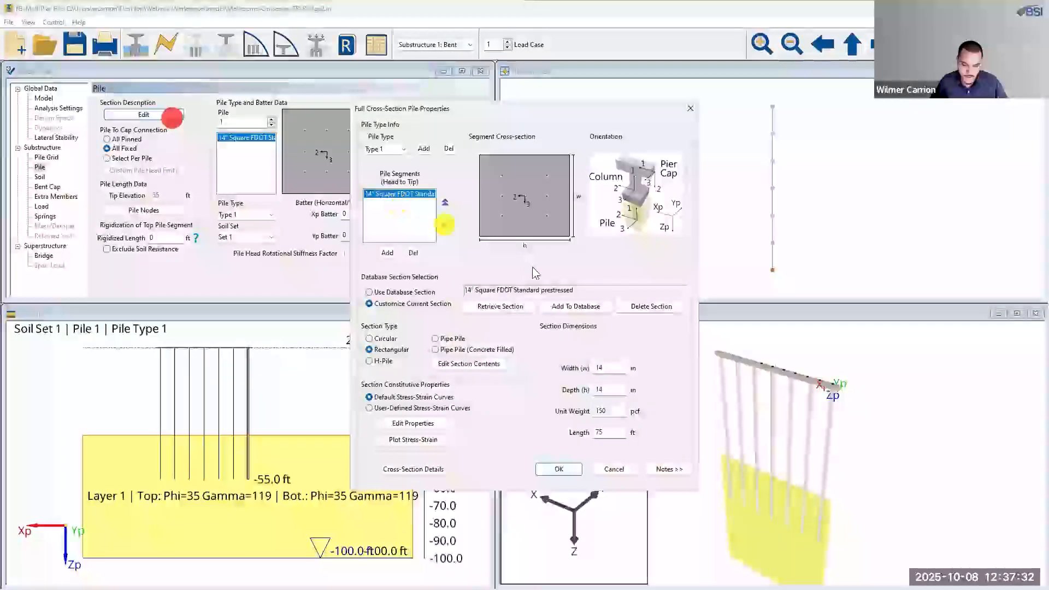
click(513, 307)
mouse_move(521, 335)
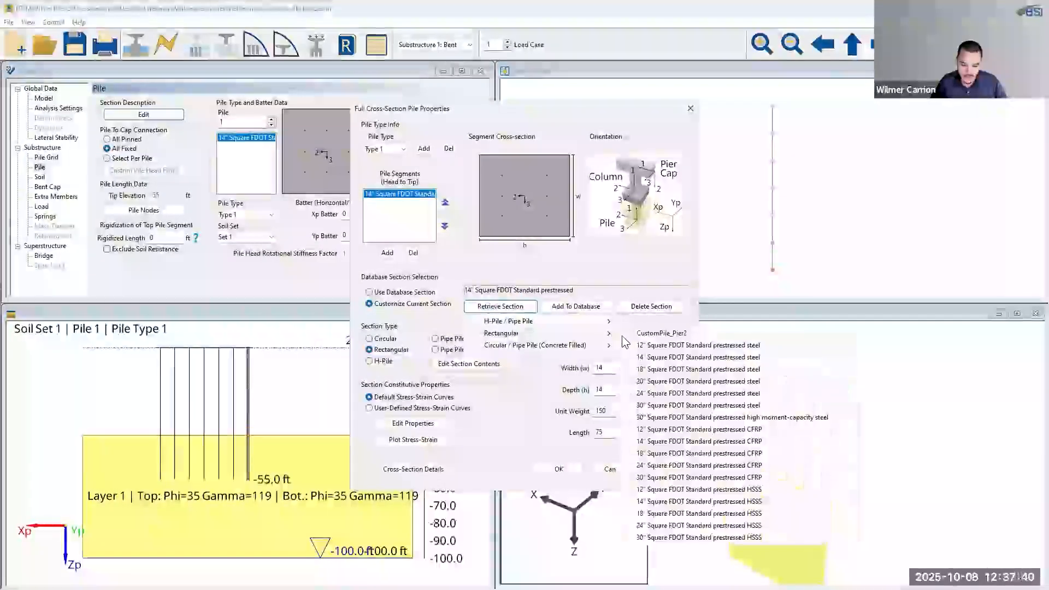
click(687, 334)
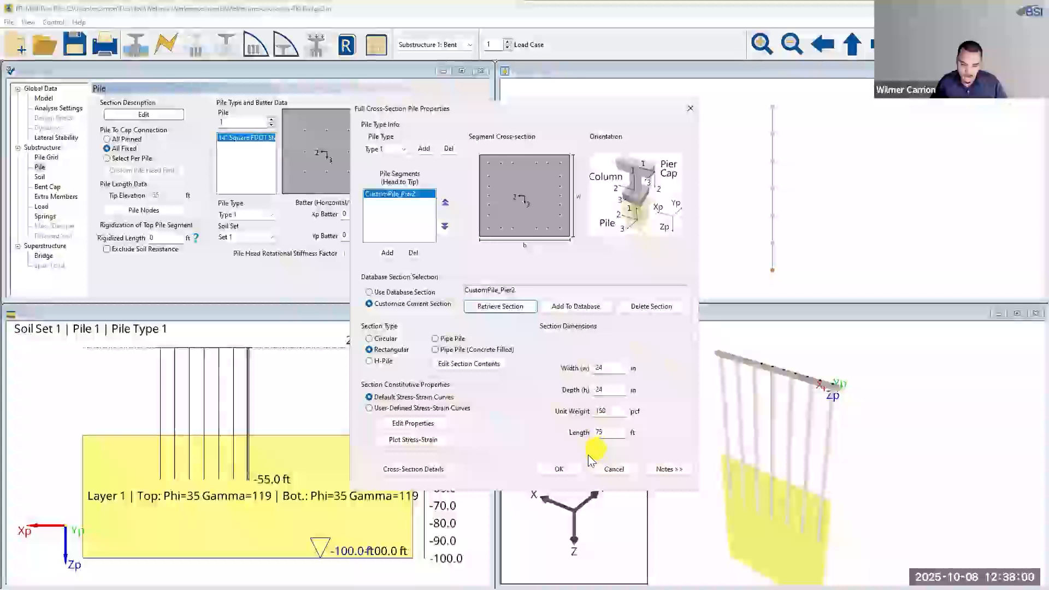
click(575, 467)
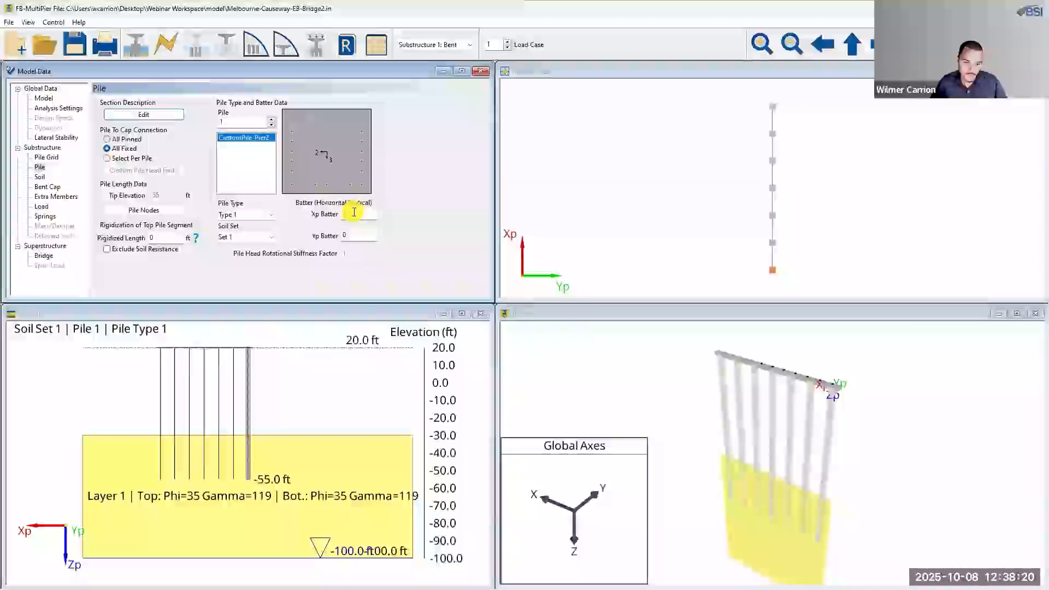
Import the Substructure 2 soil data from Melbourne-Causeway-EB-Bridge2.in into the Substructure 1 bent
click(40, 177)
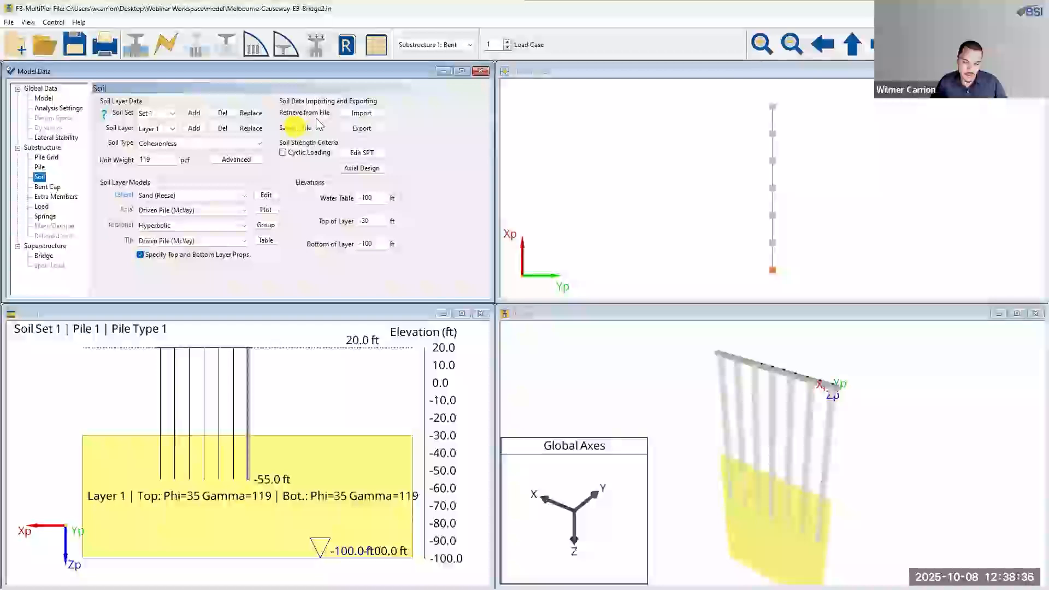
click(360, 113)
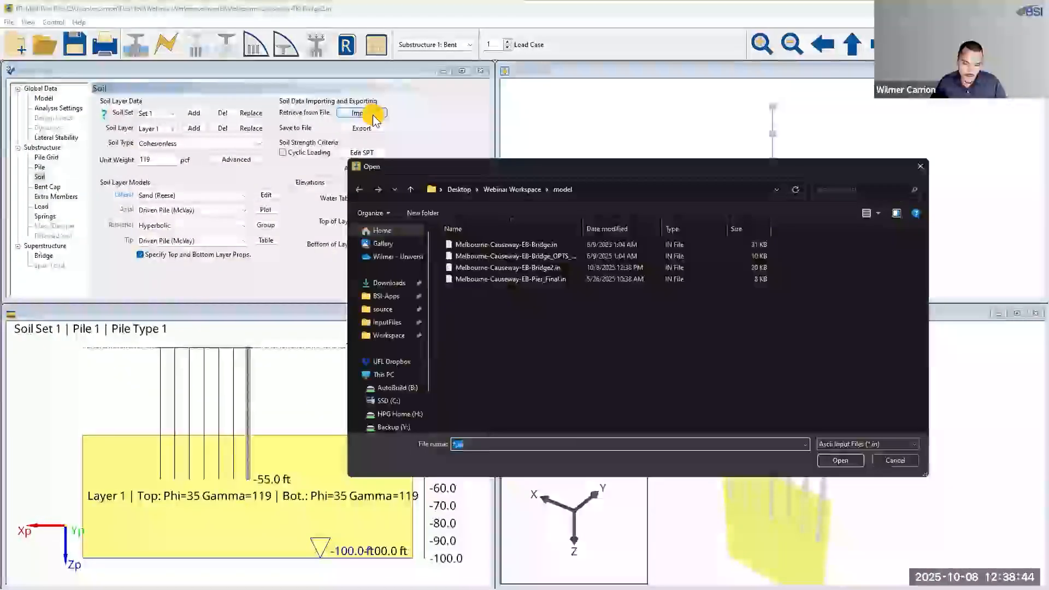
double_click(558, 272)
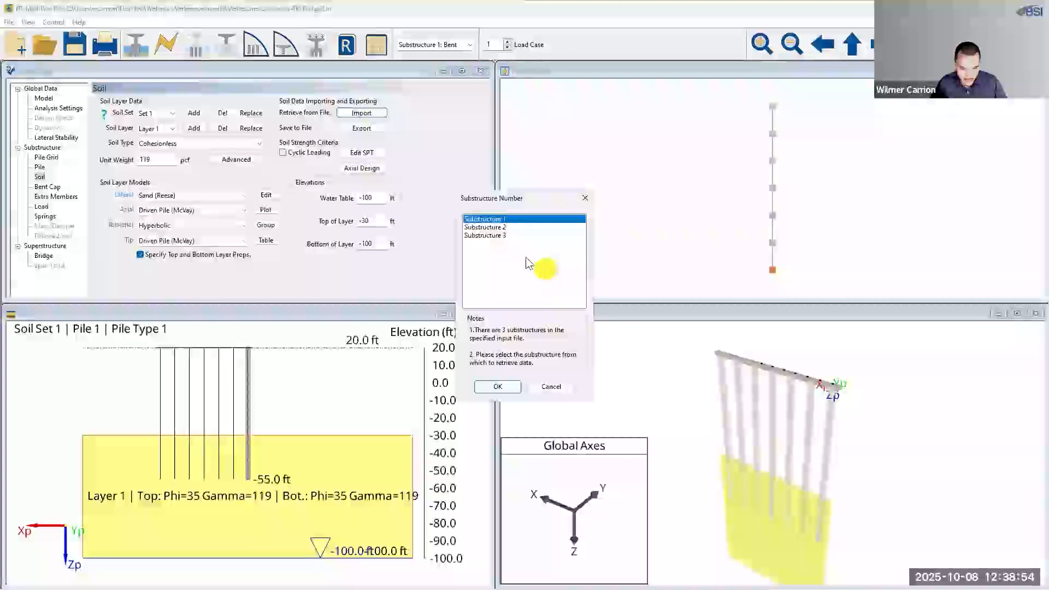
click(503, 228)
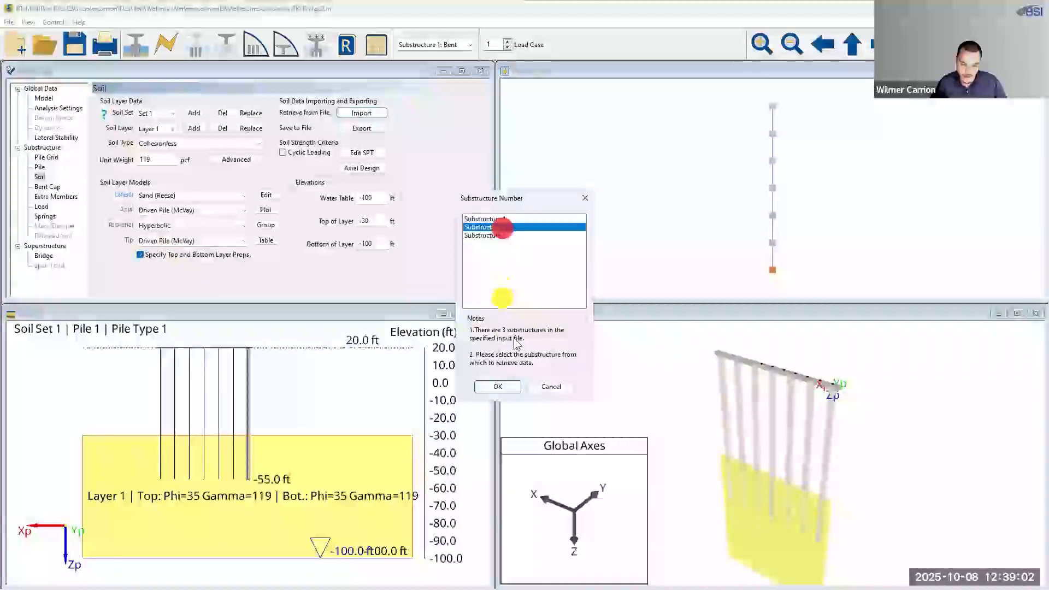
click(497, 387)
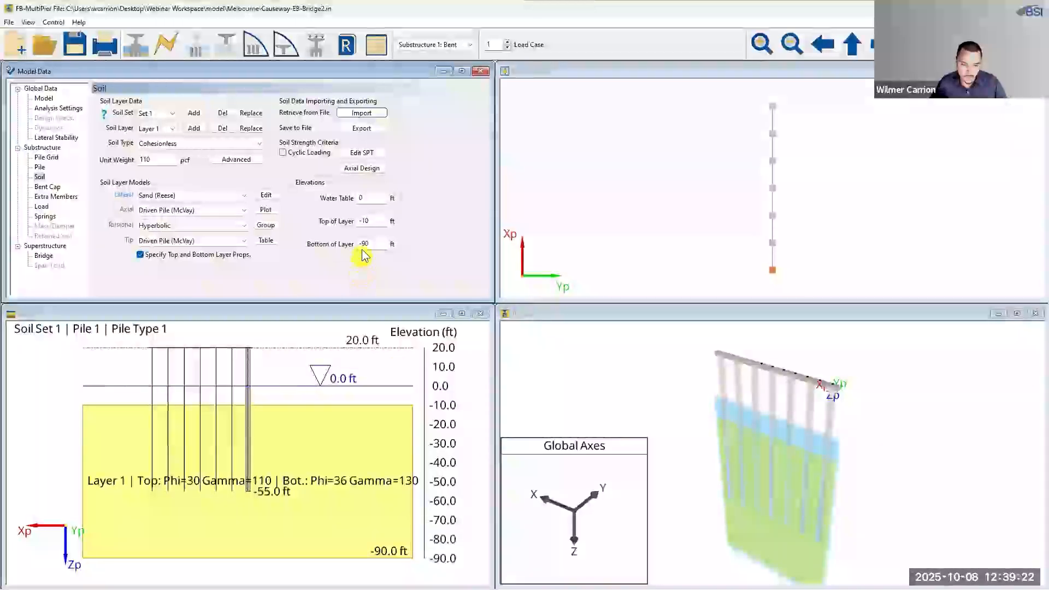
View the soil data export without writing a file, and save the bridge model
click(376, 131)
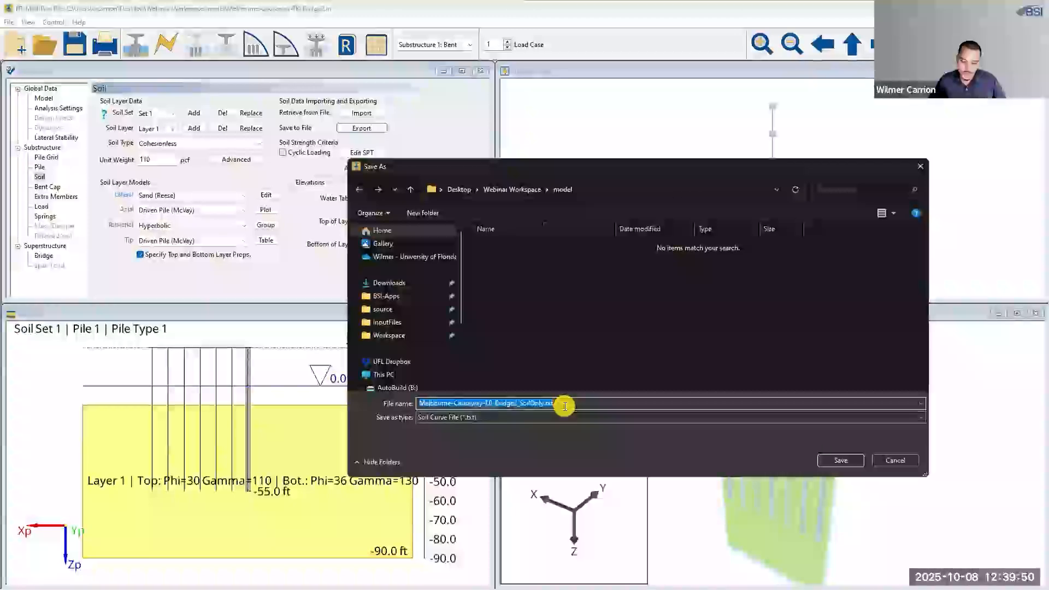
click(893, 464)
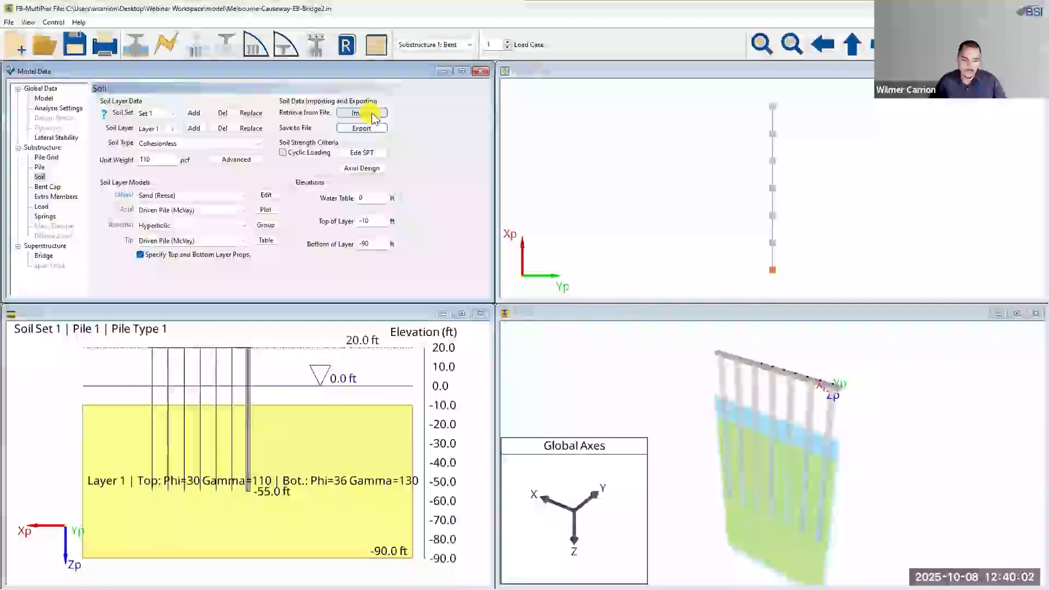
click(76, 54)
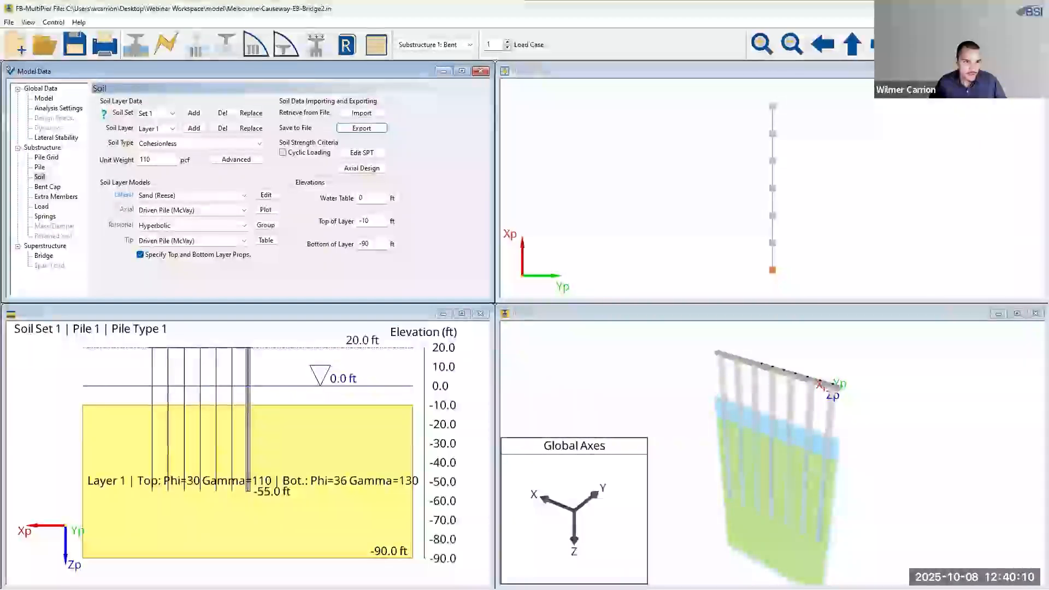
Copy the five left-row bearing spacings from the Substructure 2 pier, leaving its bearing locations unmodified
click(56, 189)
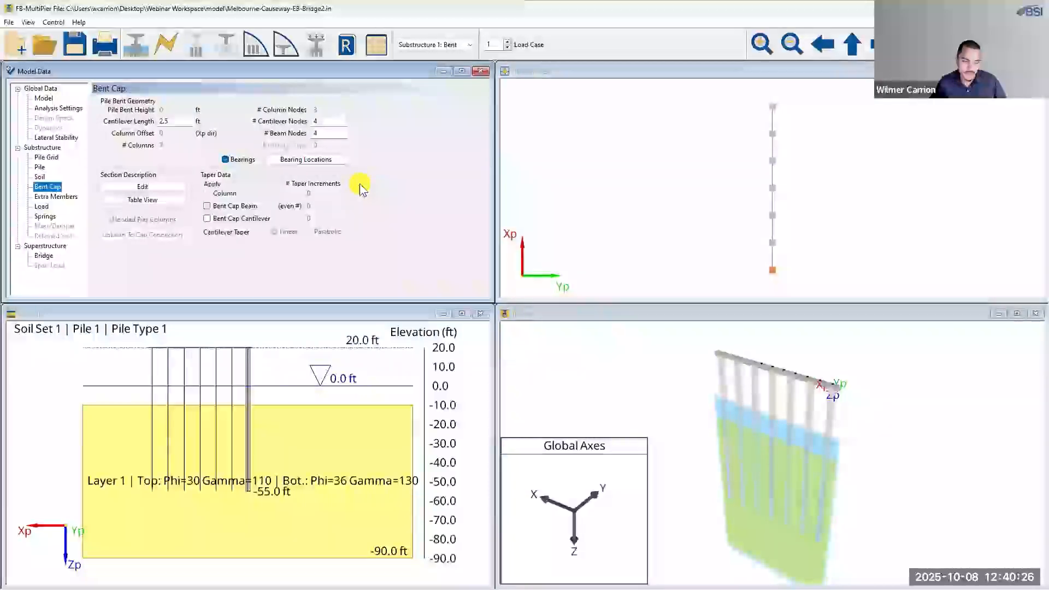
click(438, 46)
click(441, 64)
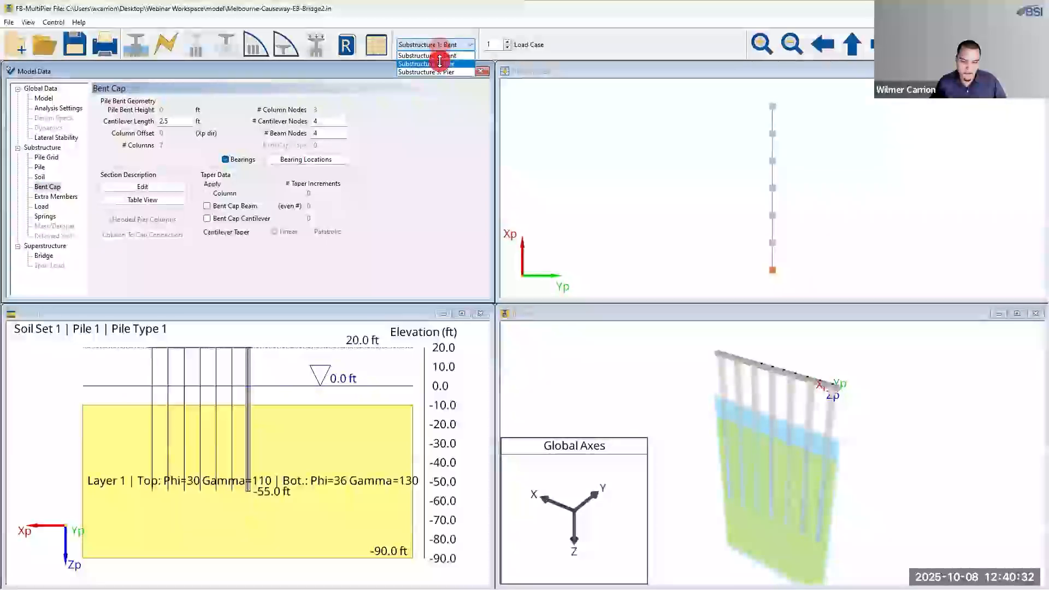
click(320, 160)
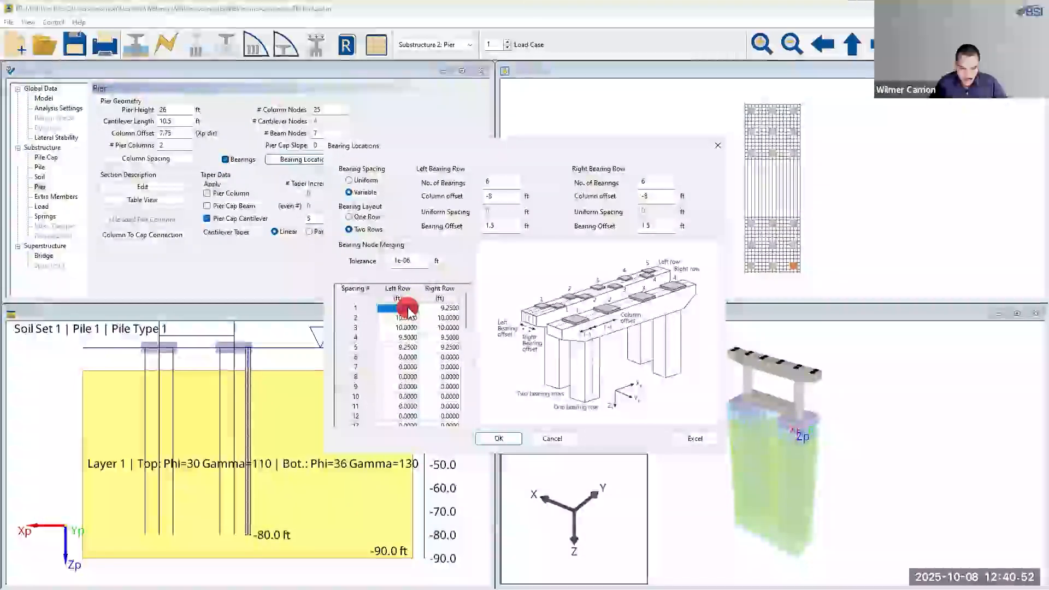
drag(408, 309, 407, 349)
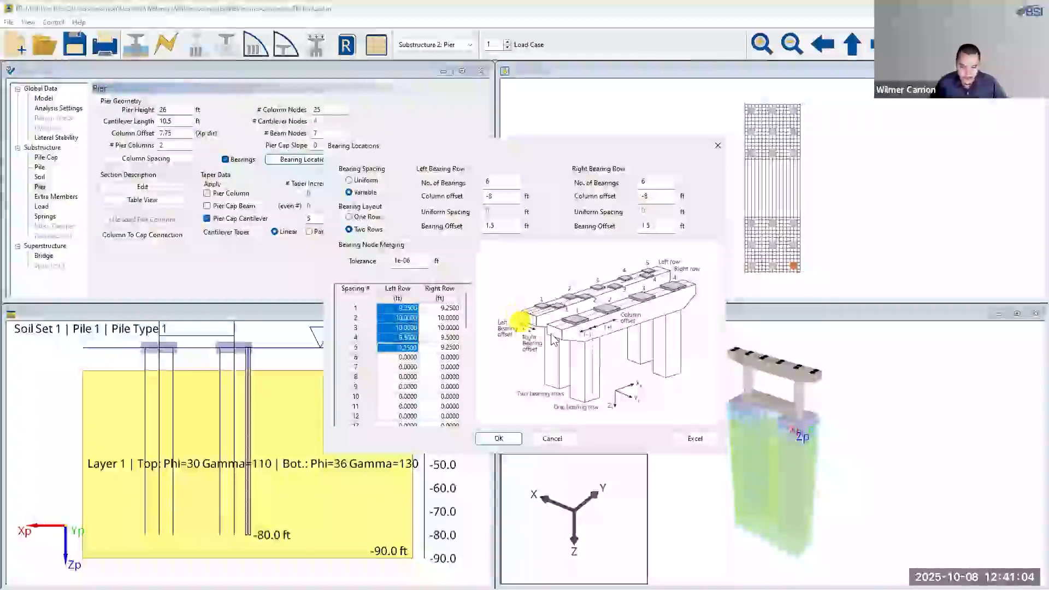
click(553, 437)
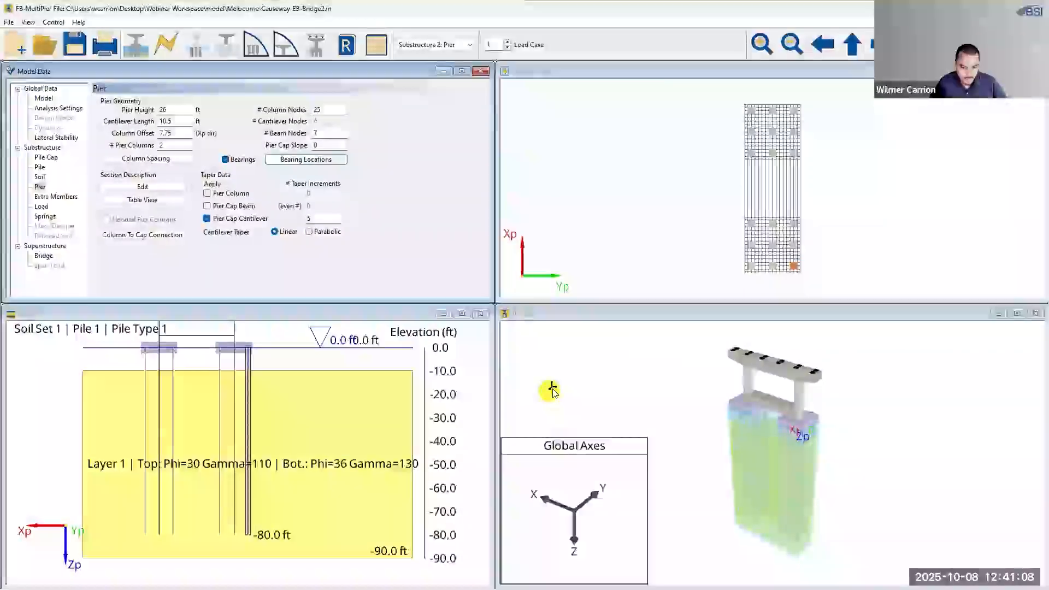
Switch the Substructure 1 bent's bearings to variable spacing and set the number of bearings to 6
click(447, 44)
click(445, 55)
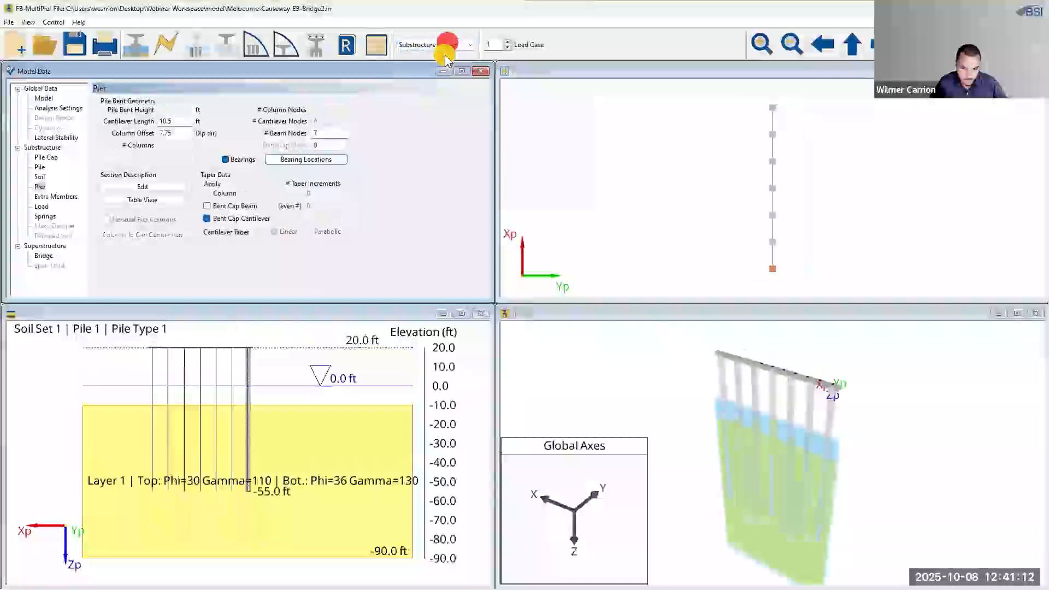
click(343, 161)
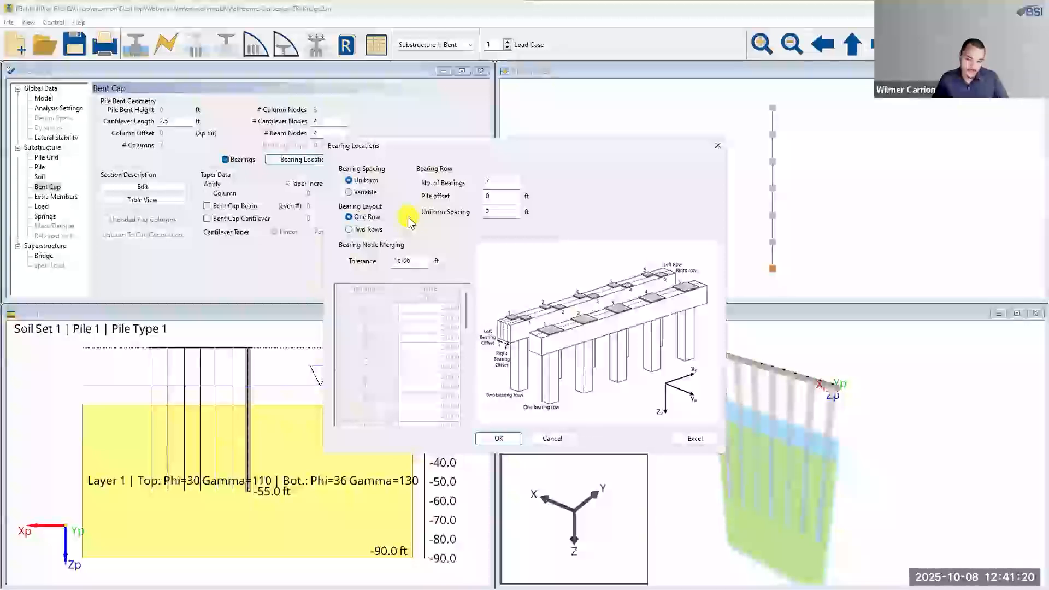
click(362, 193)
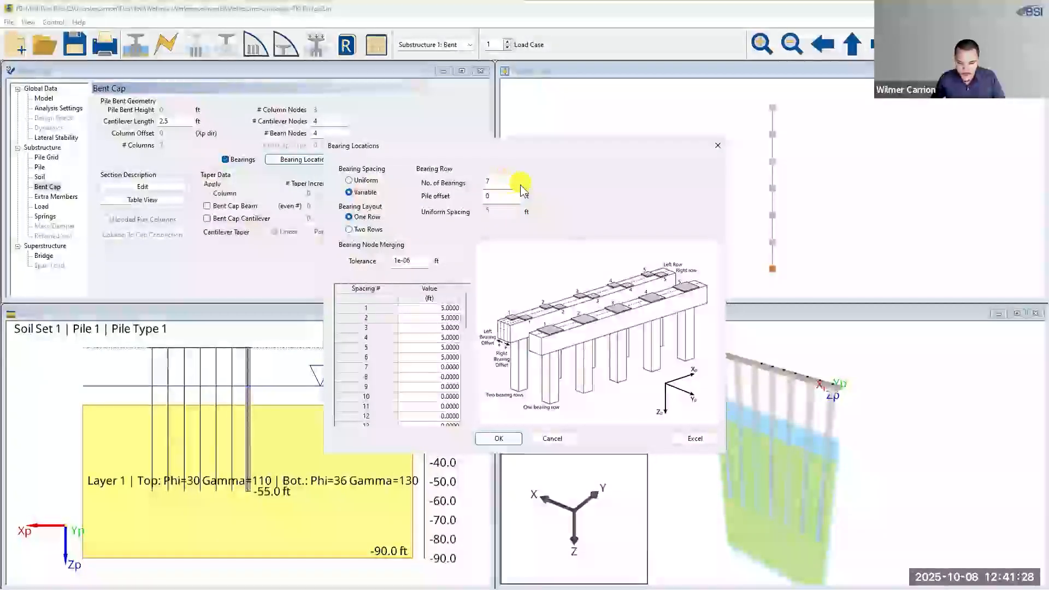
double_click(487, 182)
key(BackSpace)
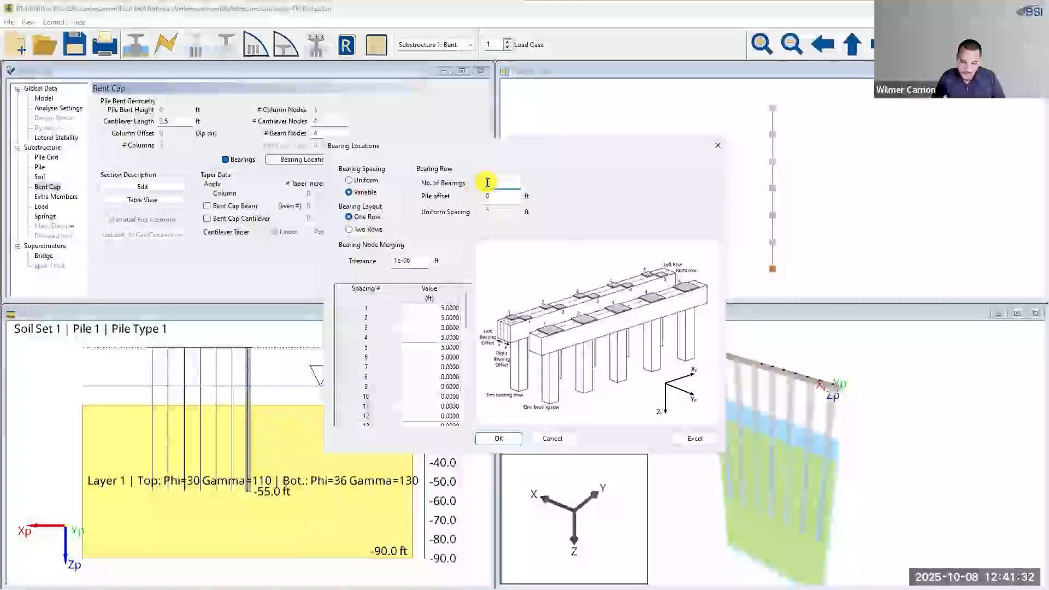
text(6)
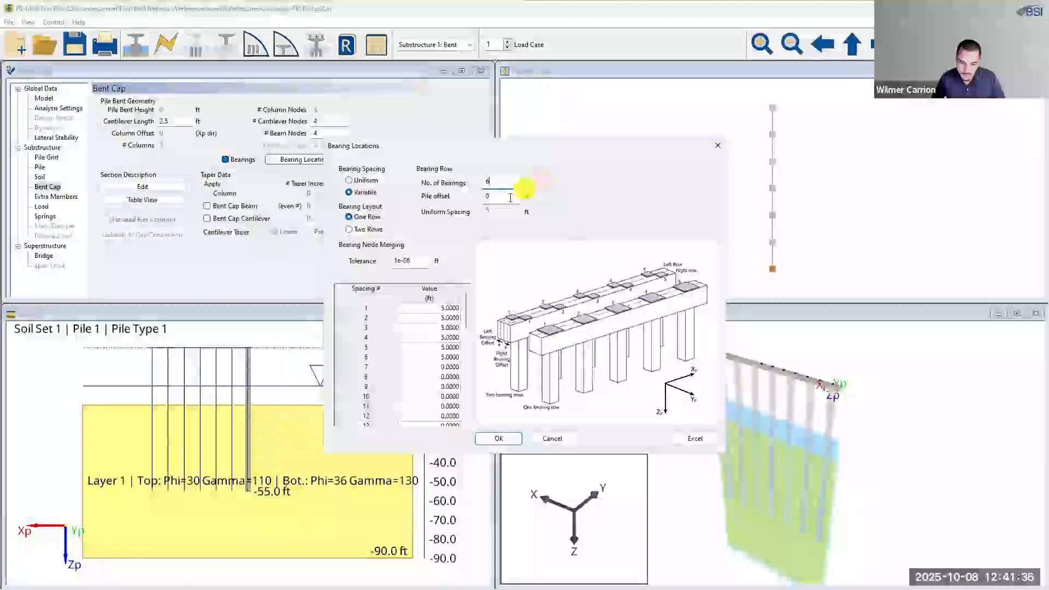
Enter the Substructure 1 bent's first five bearing spacings as 9.25, 10, 10, 9.5 and 9.25 ft, and set the sixth to 0
click(451, 308)
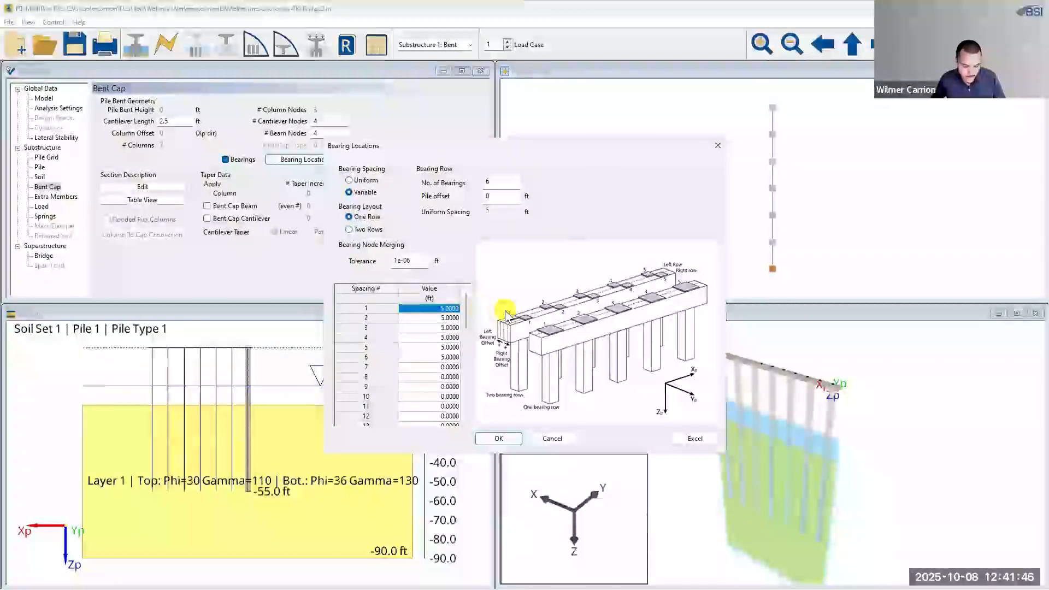
text(9.2500 10.0000 10.0000 9.5000 9.2500)
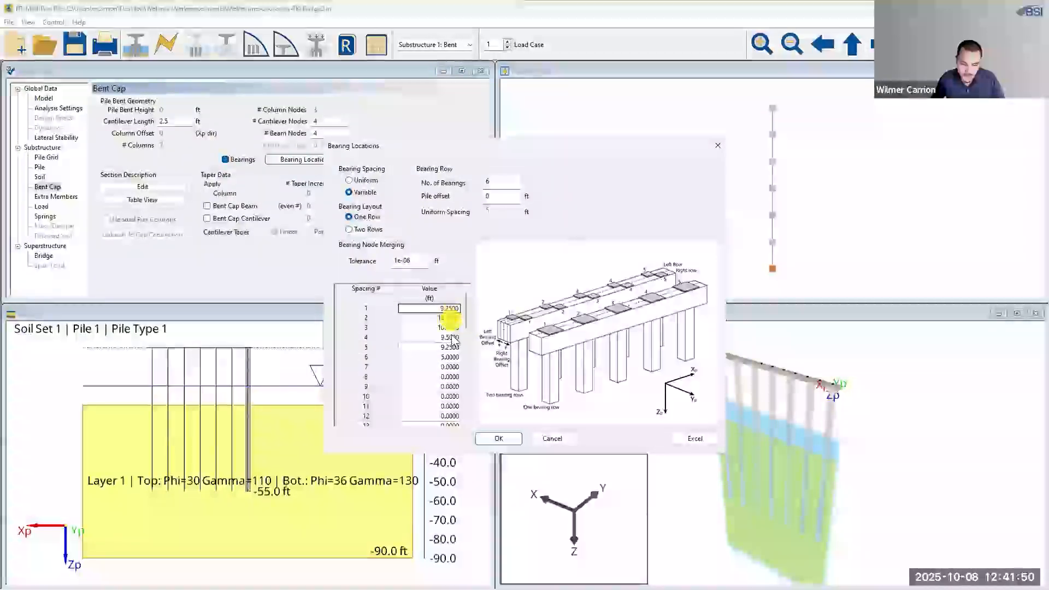
click(447, 307)
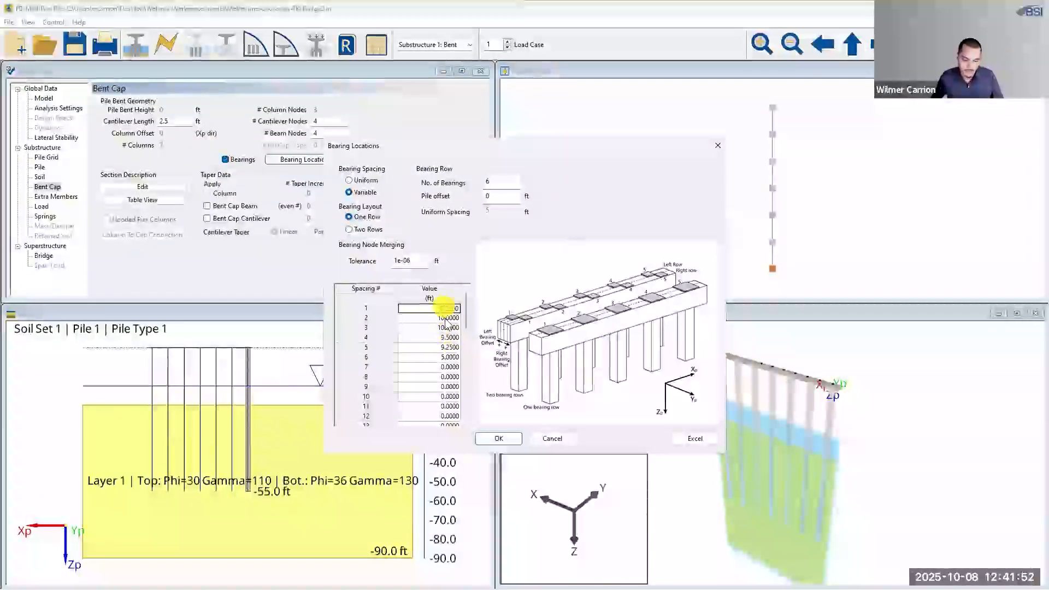
click(442, 358)
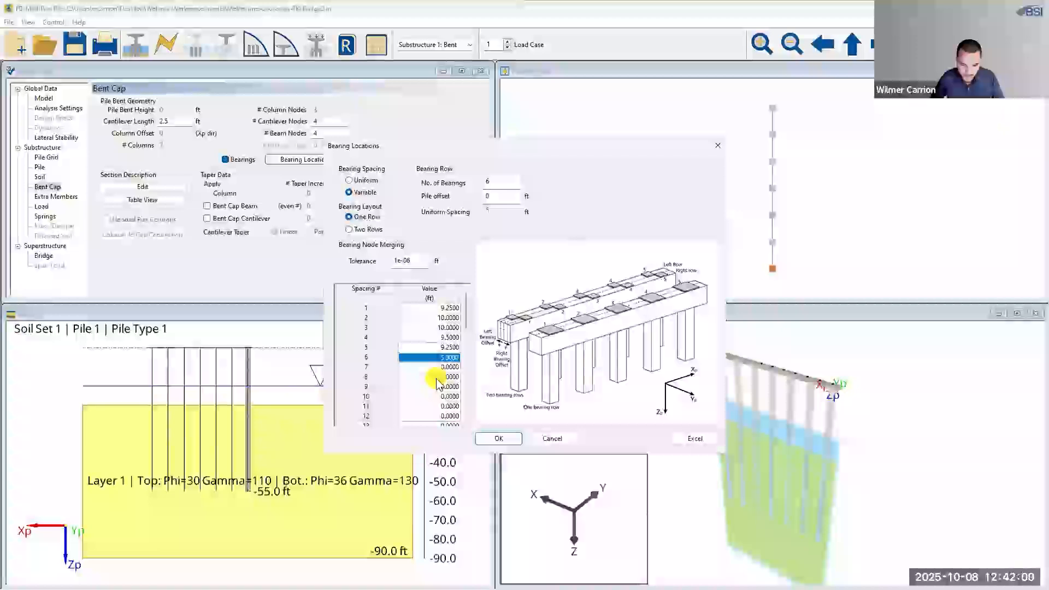
text(0)
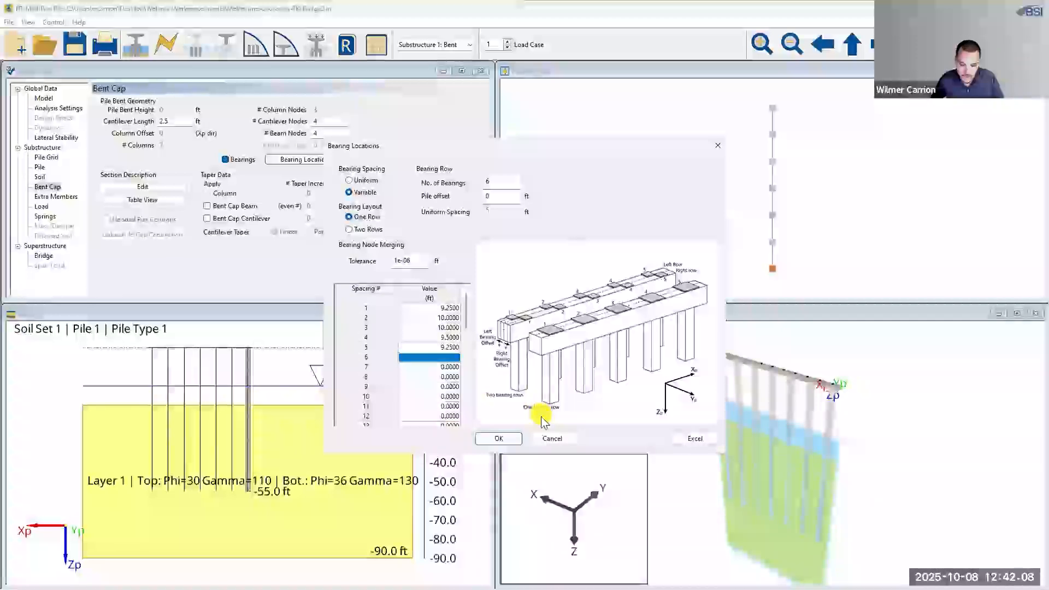
click(498, 438)
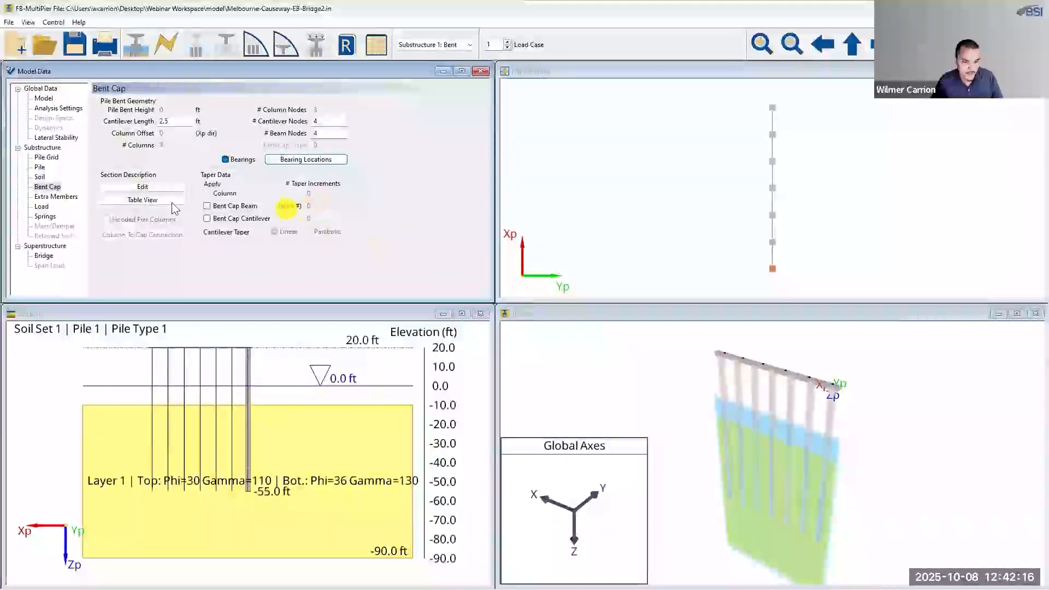
Add a fourth bridge substructure copied from the Substructure 2 pier, positioned at X origin 0 and Y origin 300 ft
click(44, 255)
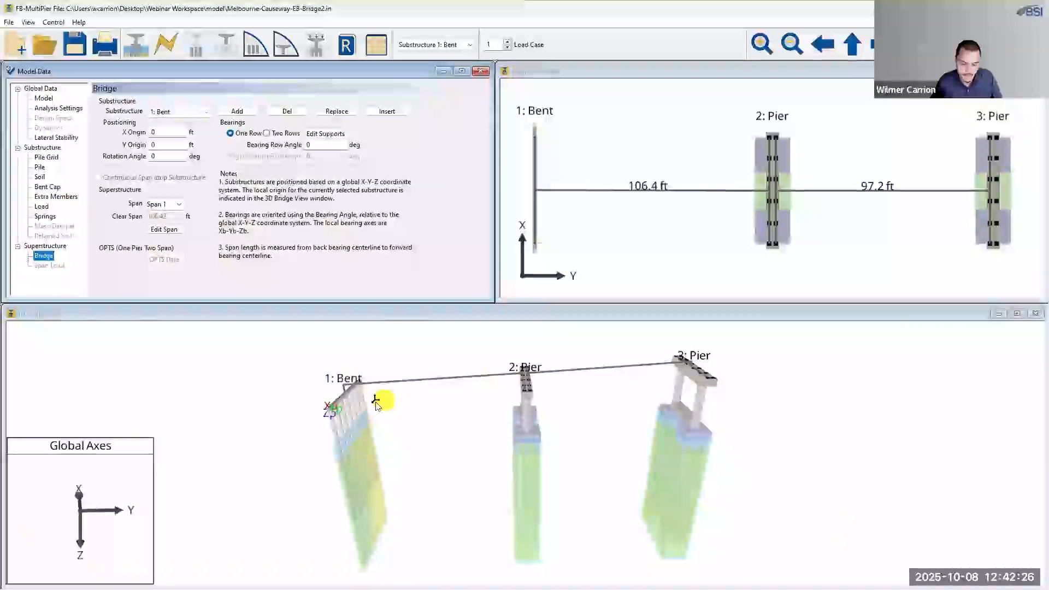
click(519, 393)
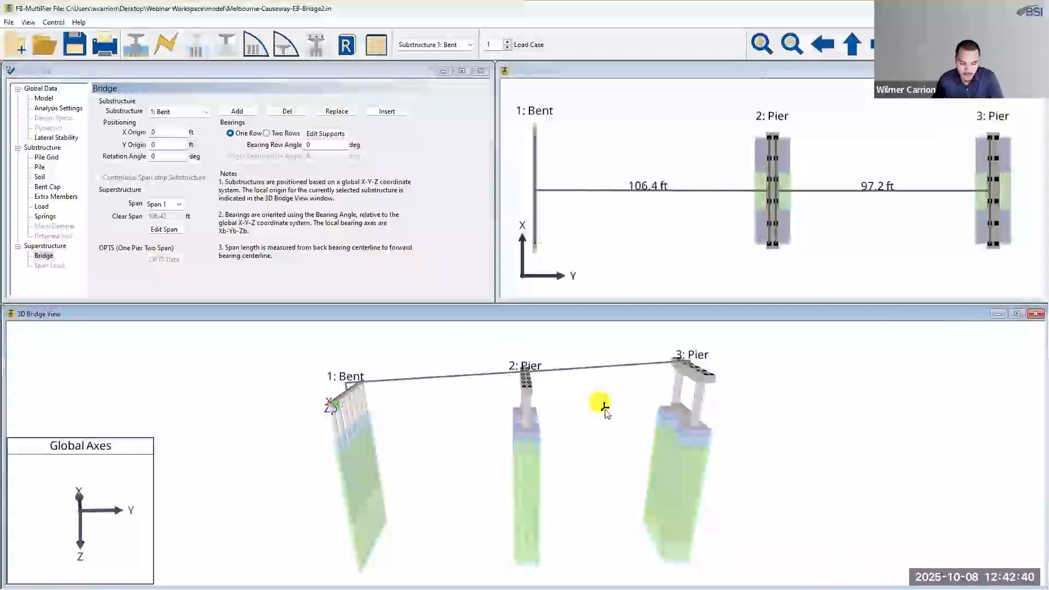
drag(574, 405, 516, 410)
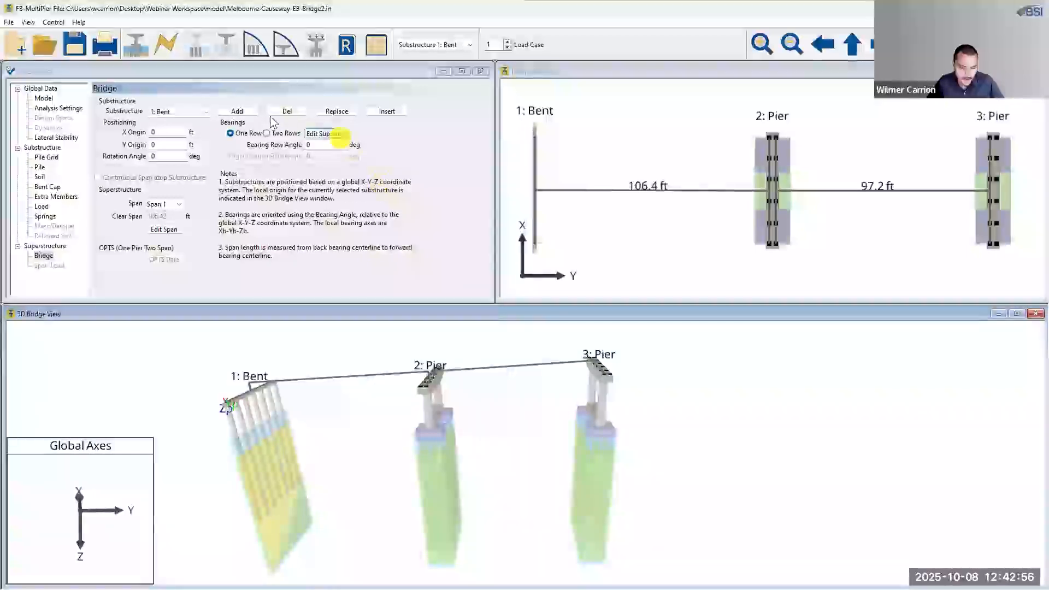
click(241, 111)
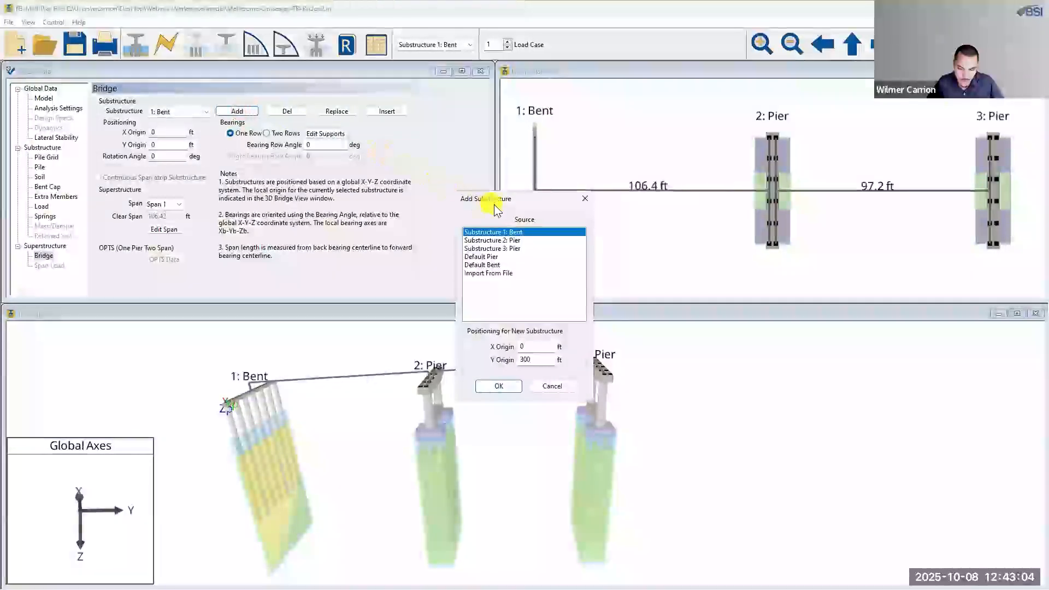
click(523, 240)
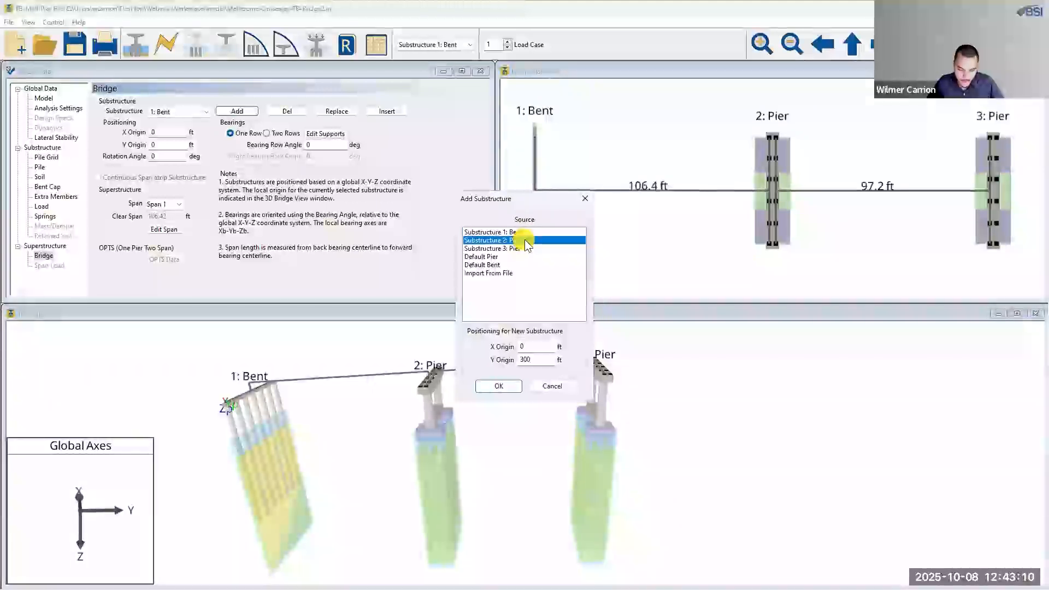
click(499, 385)
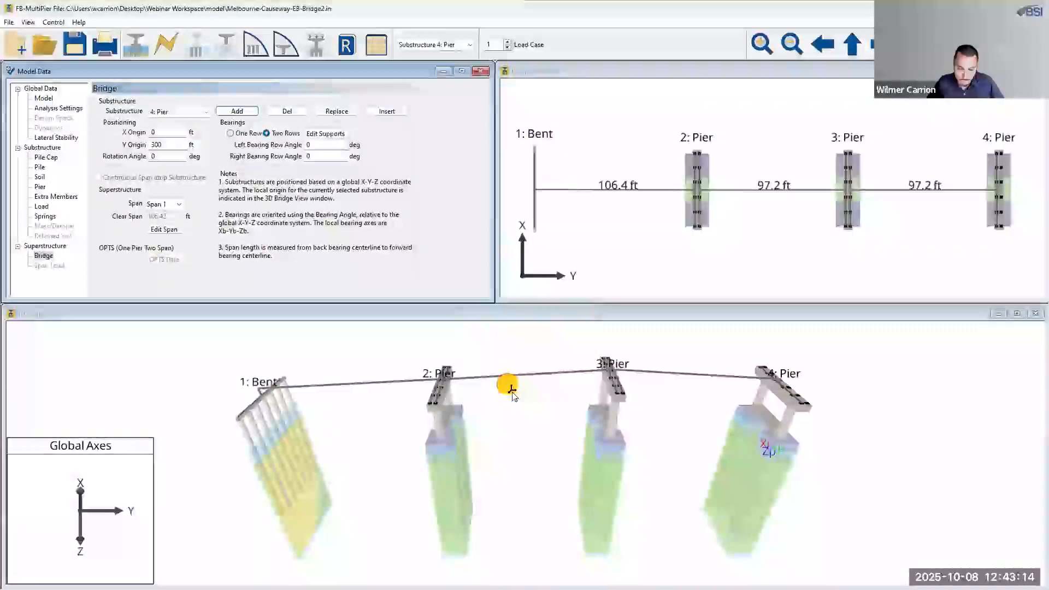
Add a fifth bridge substructure copied from the Substructure 1 bent at Y origin 400 ft, and save the model
click(248, 111)
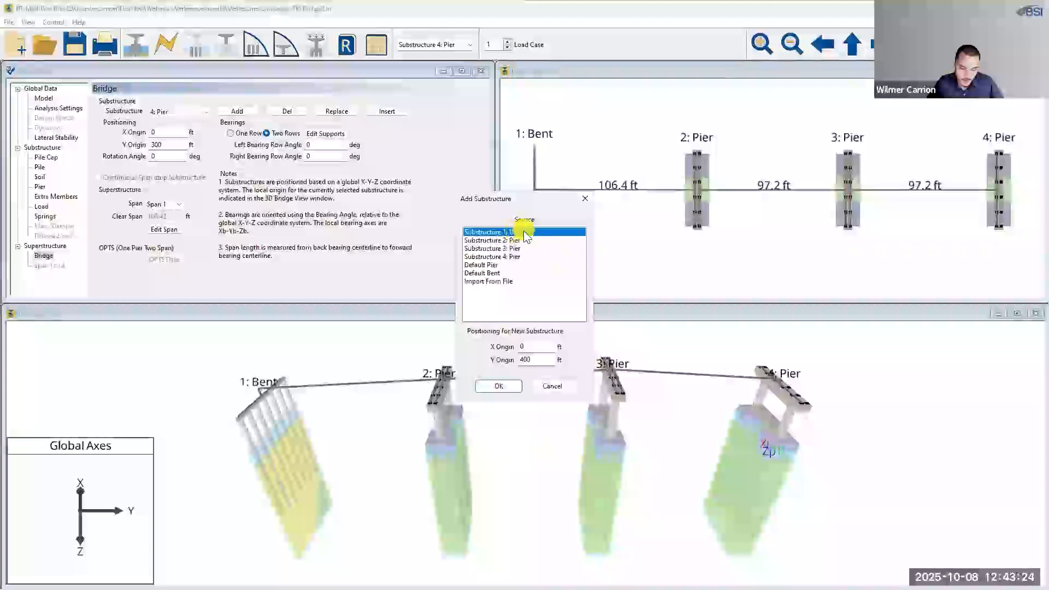
click(500, 386)
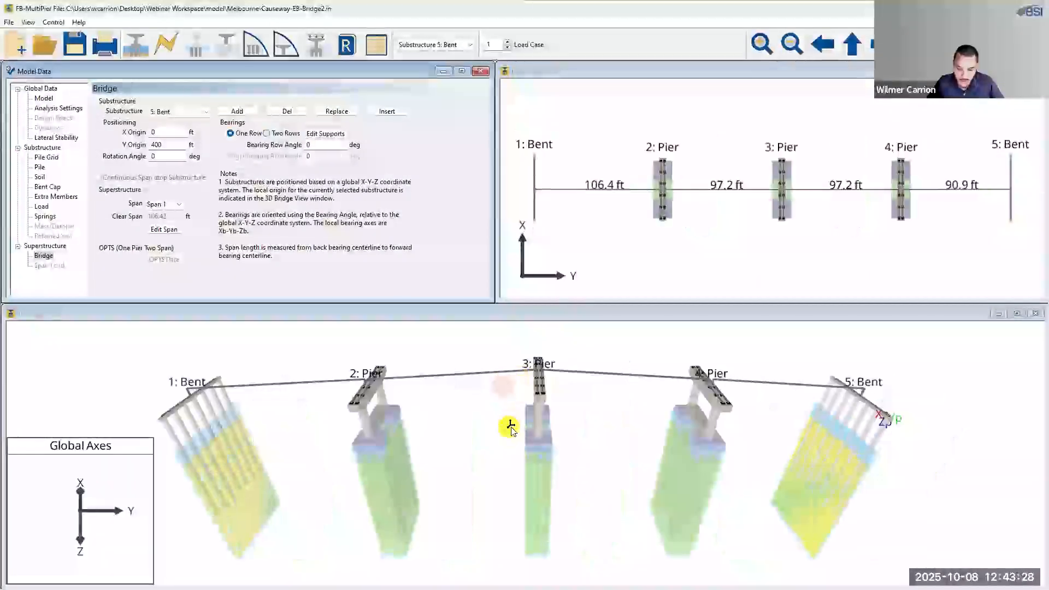
click(507, 391)
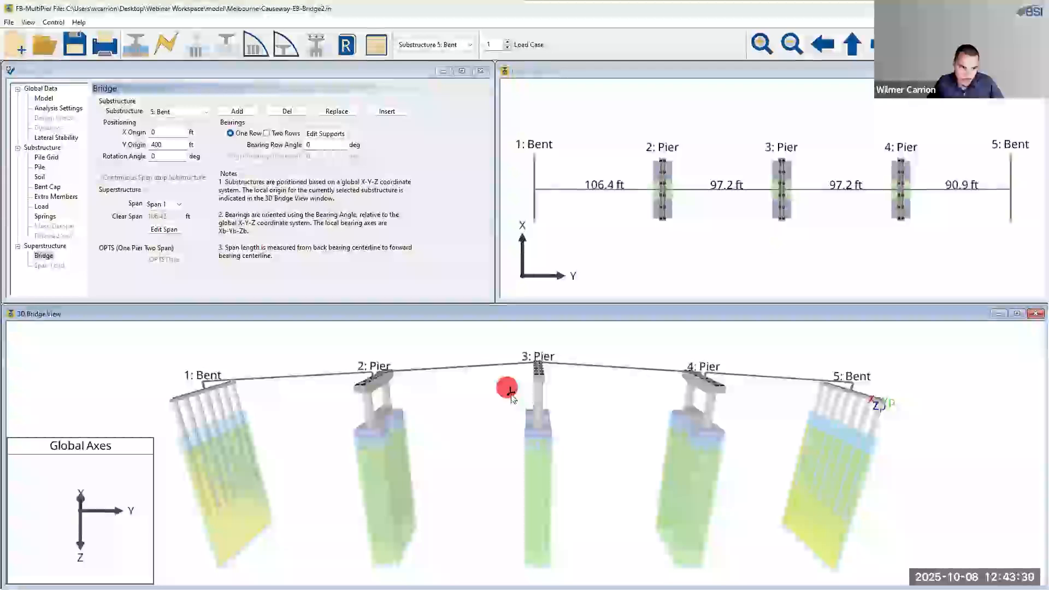
click(80, 39)
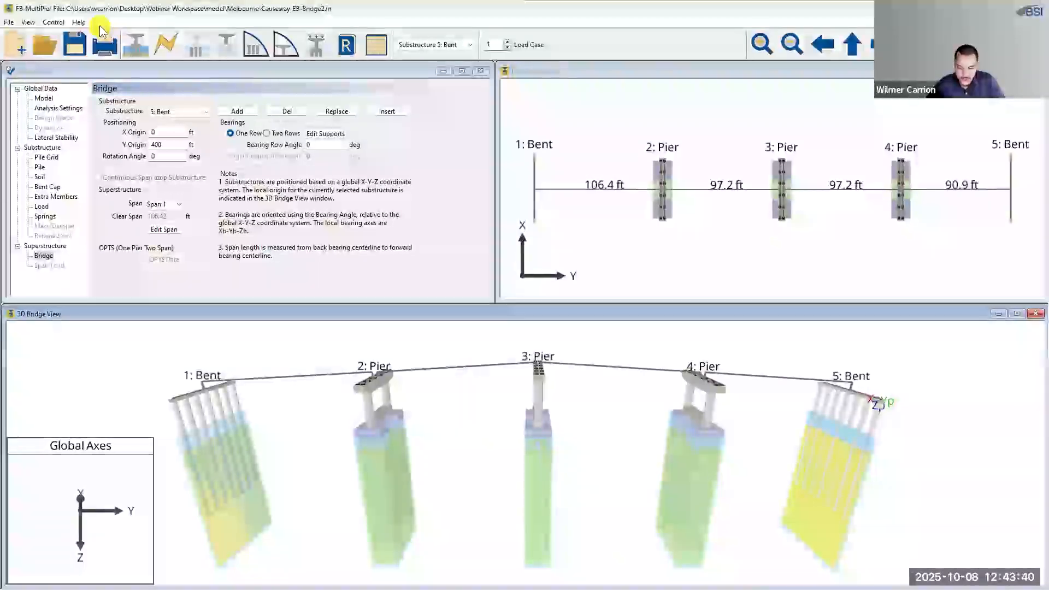
Set the number of requested analysis cores to 2 in the project's analysis settings
click(56, 23)
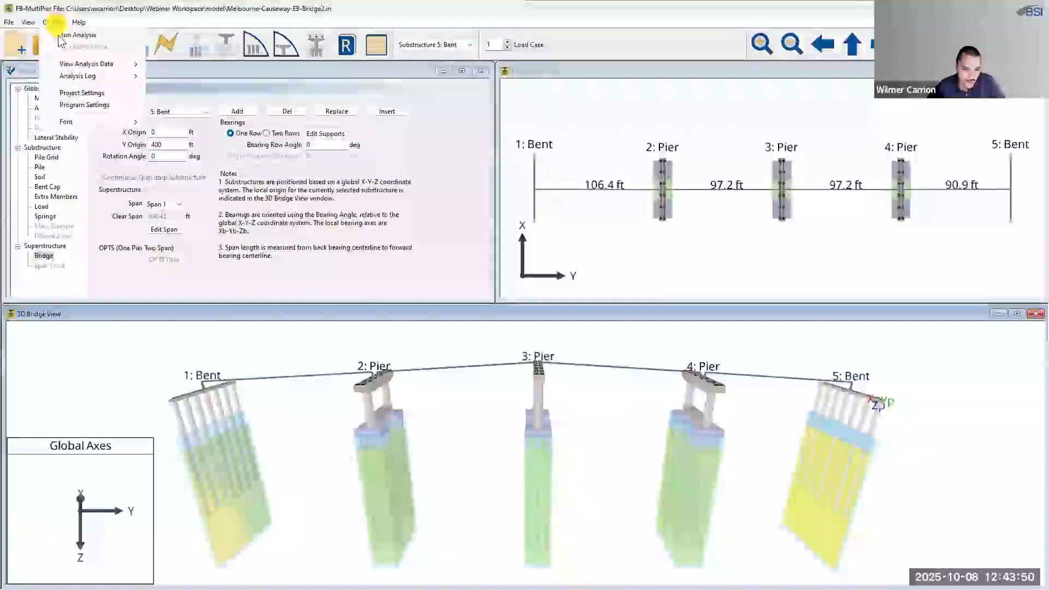
click(65, 93)
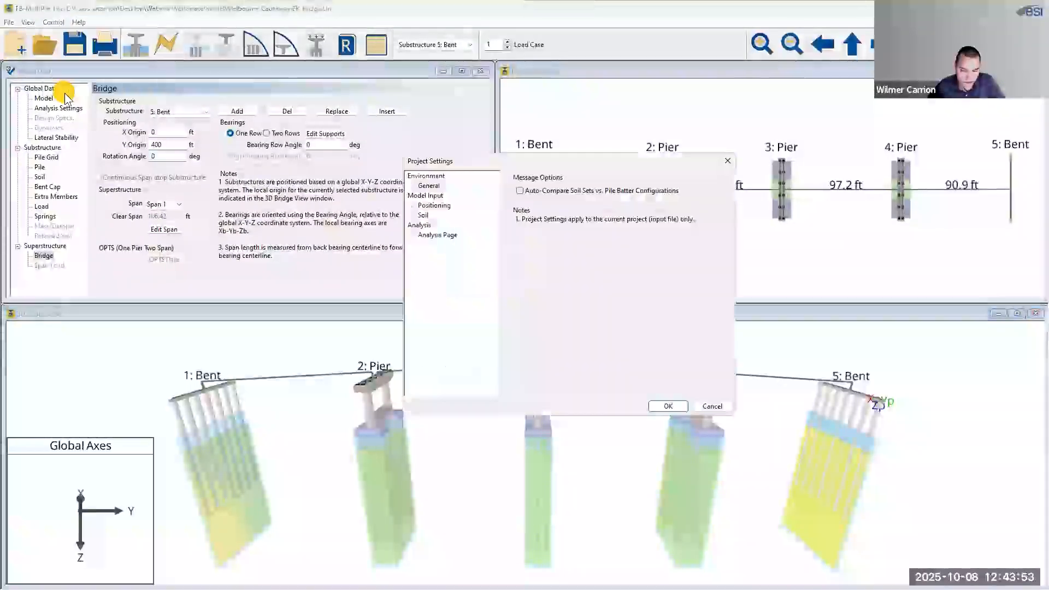
click(440, 234)
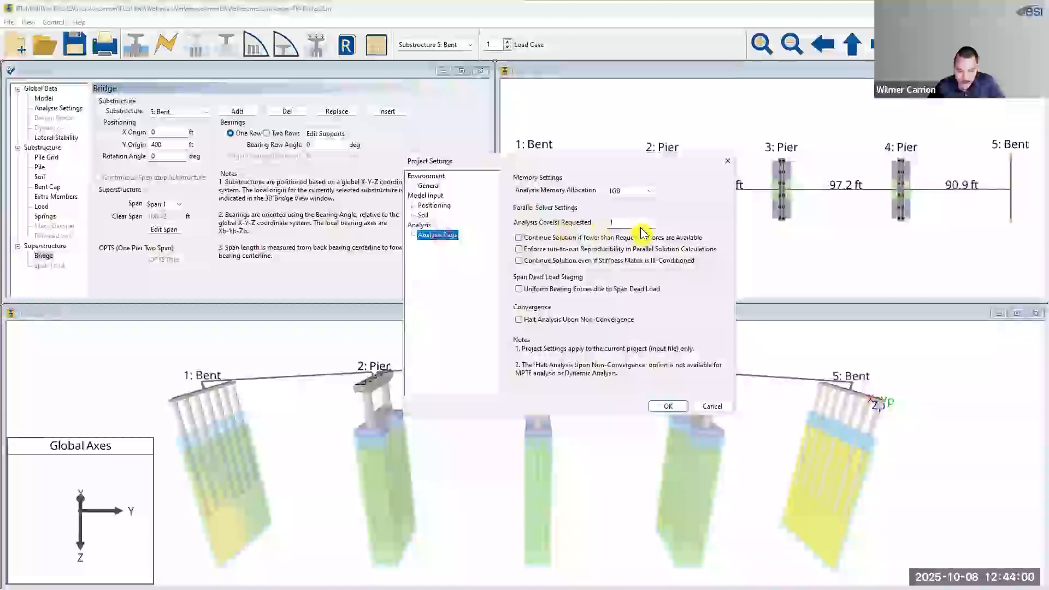
click(614, 222)
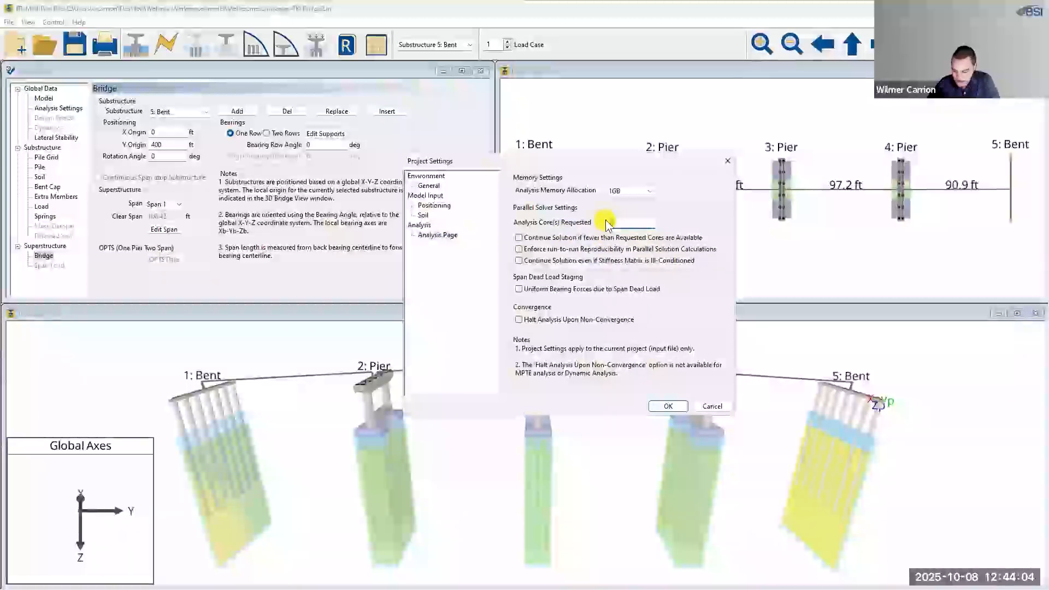
text(2)
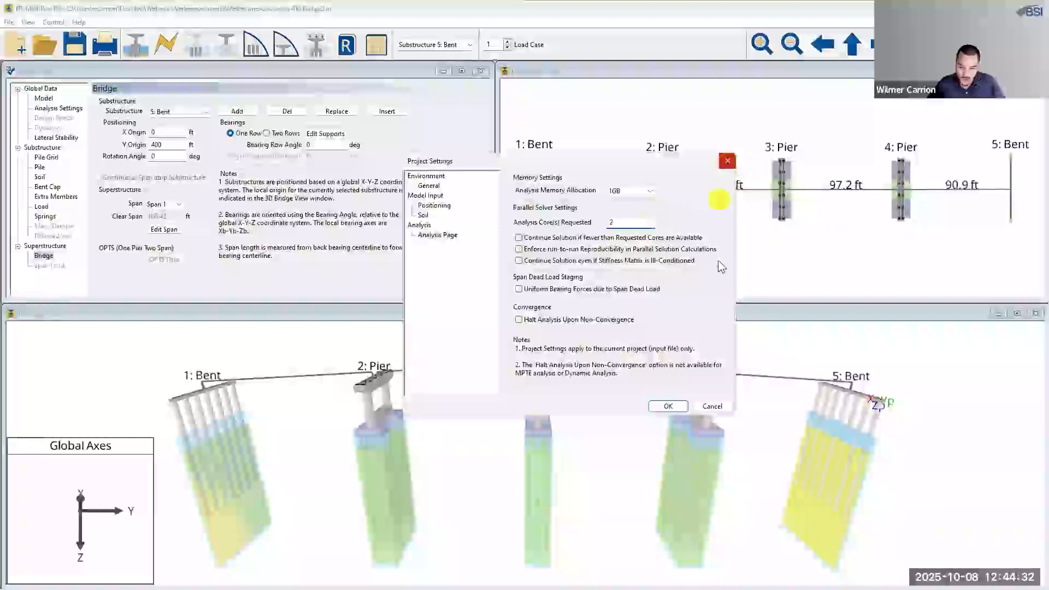
click(677, 410)
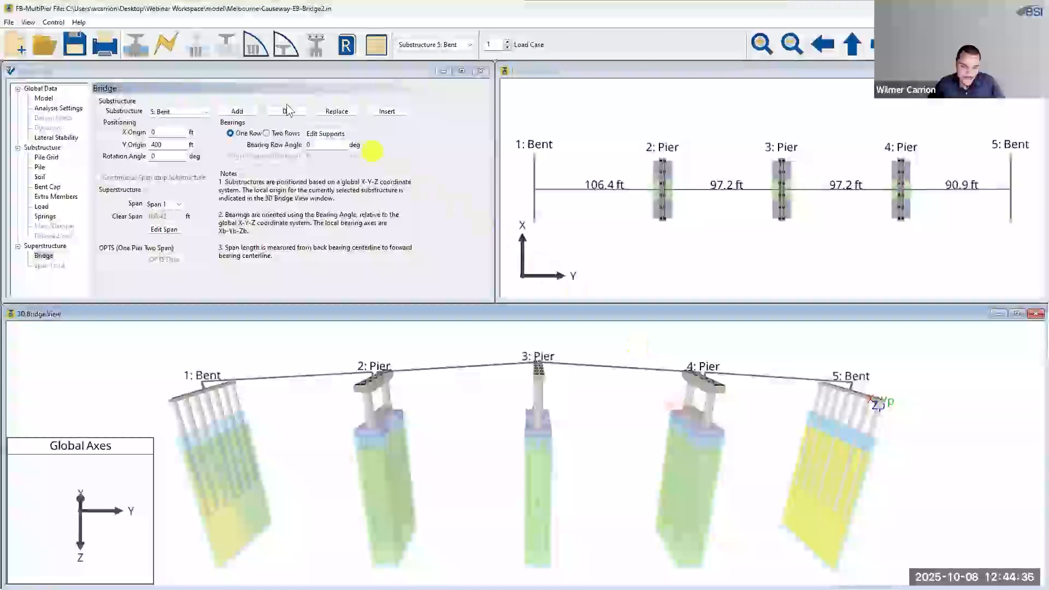
Run the analysis and display the 3D displaced-shape results for the whole bridge
click(170, 53)
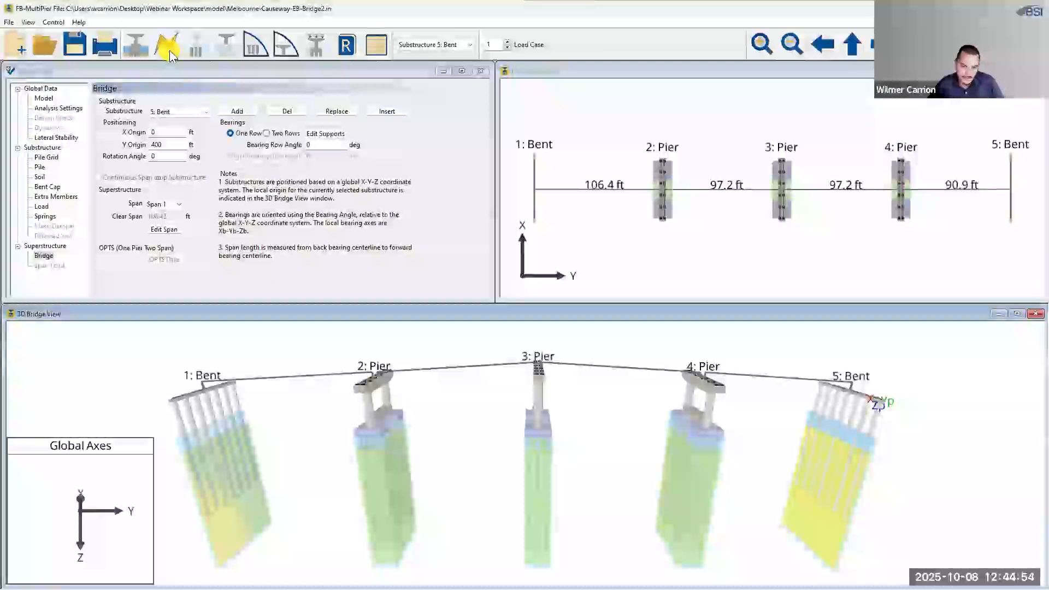
click(321, 48)
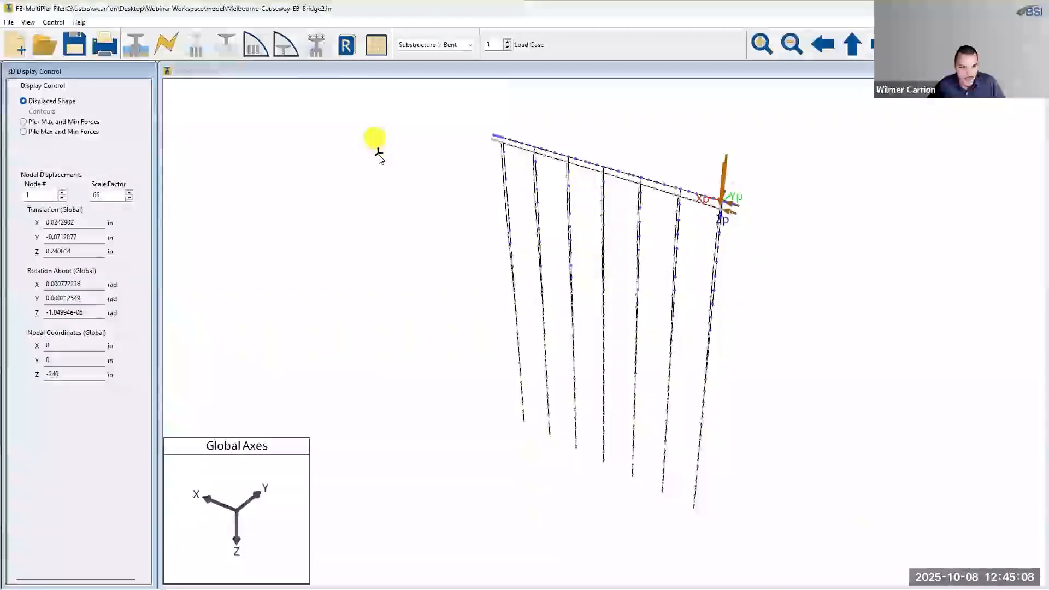
right_click(375, 149)
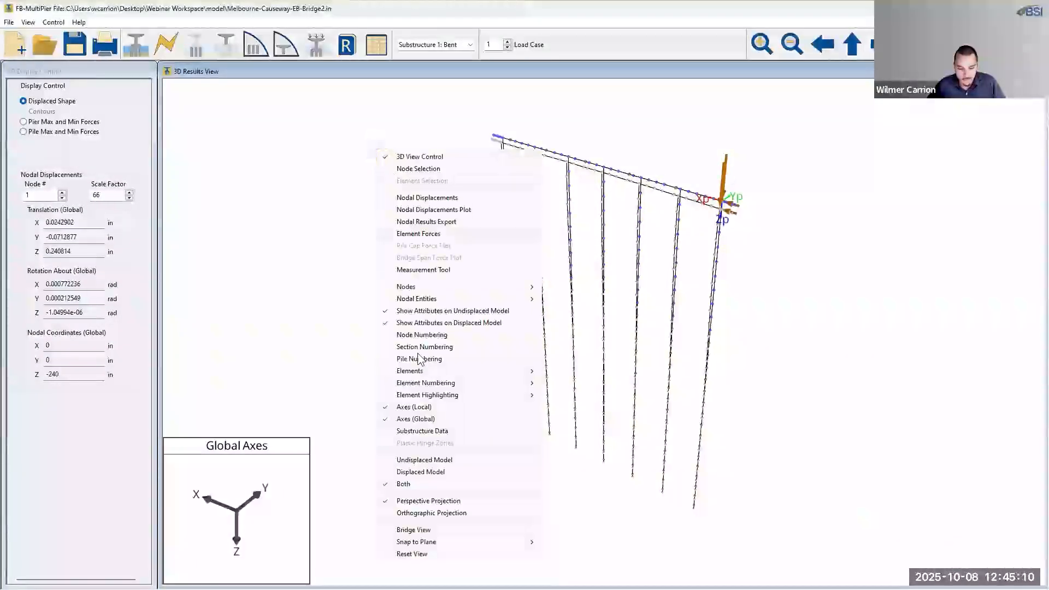
click(428, 527)
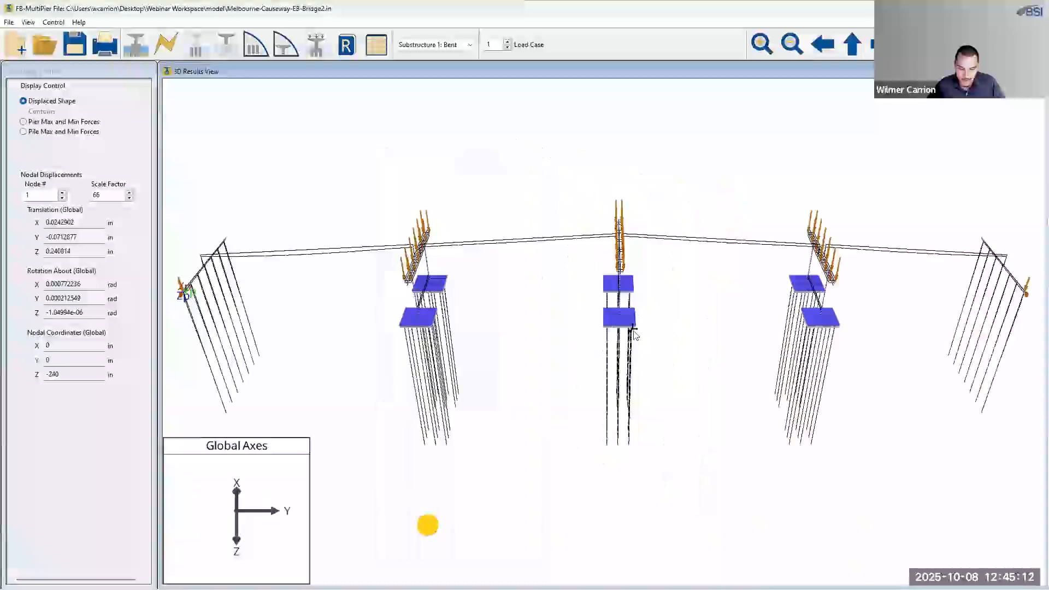
mouse_move(628, 326)
mouse_down()
mouse_move(645, 295)
mouse_move(632, 276)
mouse_move(579, 274)
mouse_move(690, 277)
mouse_move(703, 302)
mouse_move(667, 281)
mouse_move(640, 294)
mouse_move(657, 277)
mouse_move(726, 272)
mouse_move(570, 296)
mouse_up()
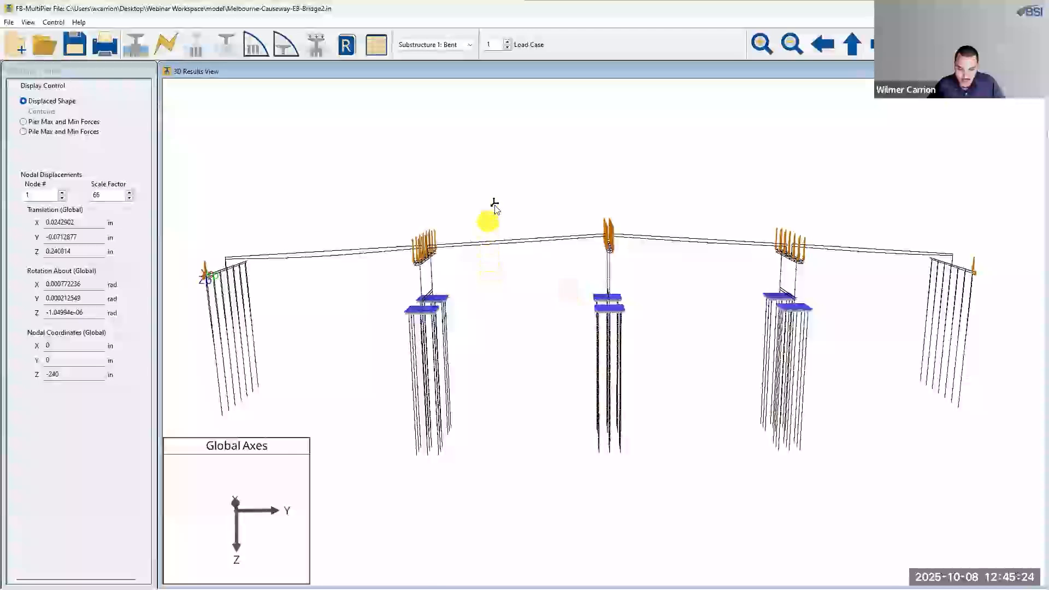
Examine the element forces of several Span 3 superstructure elements, including elements 2 and 5
right_click(490, 196)
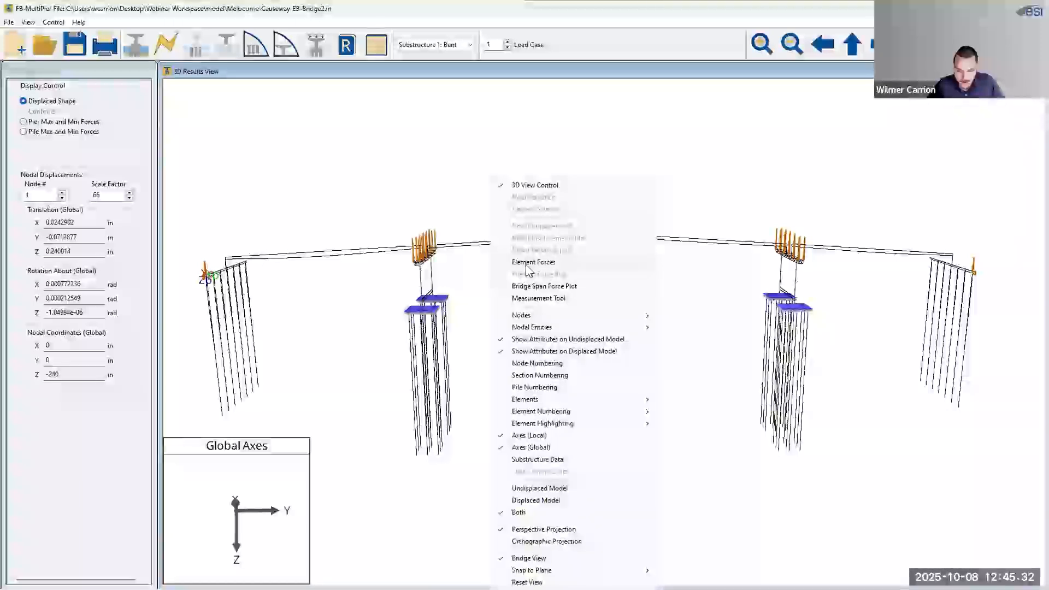
click(526, 267)
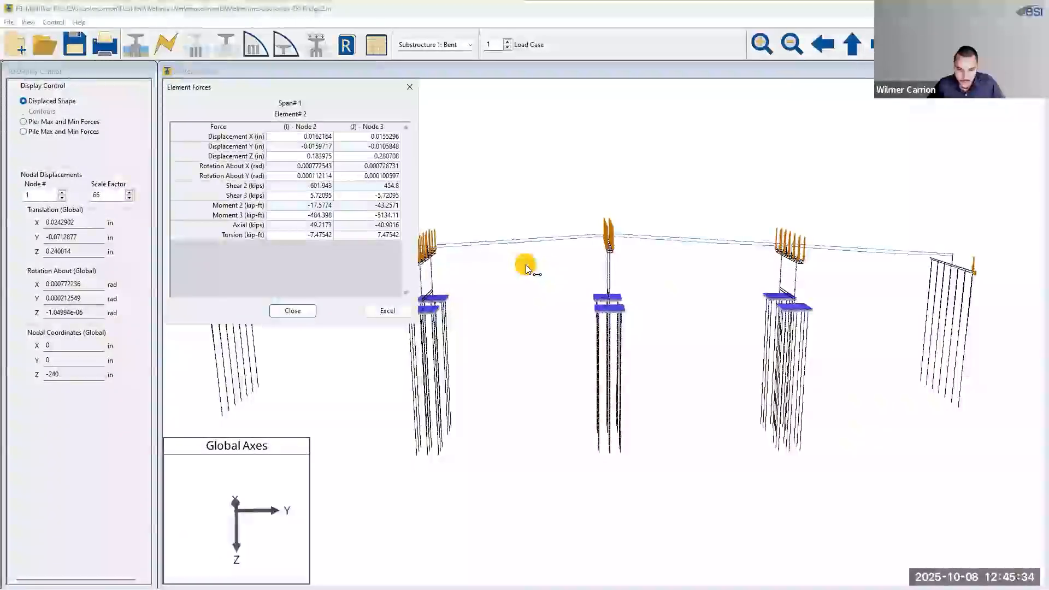
scroll(533, 273, up, 3)
scroll(538, 279, up, 2)
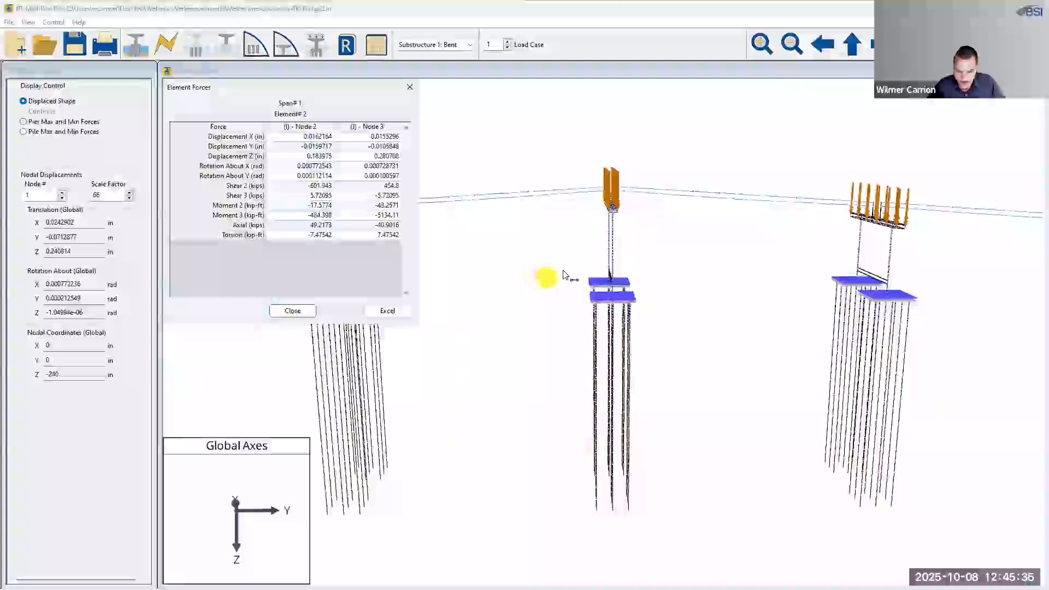
click(631, 188)
click(658, 190)
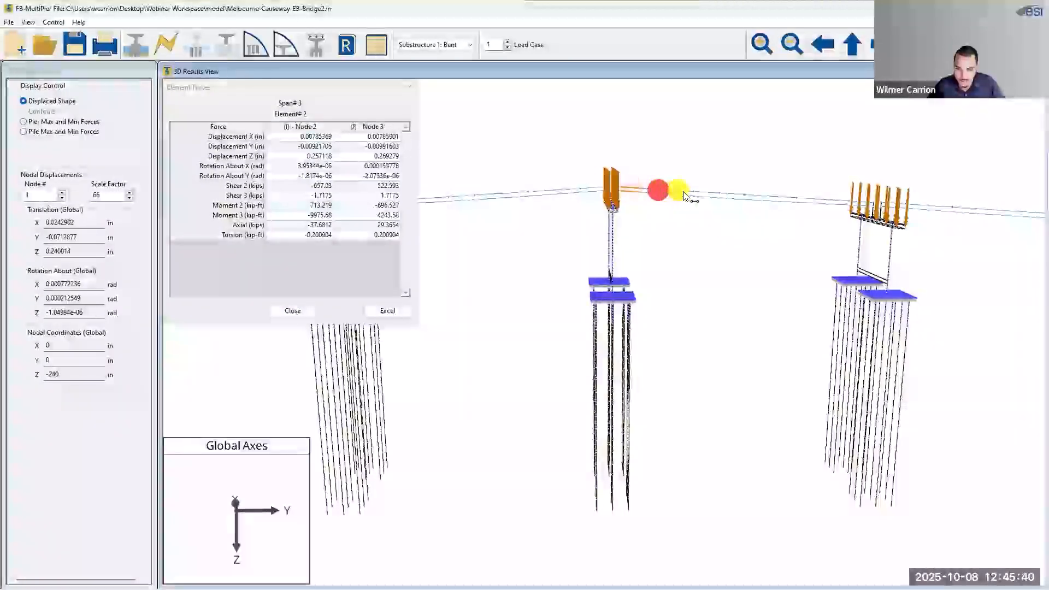
click(708, 192)
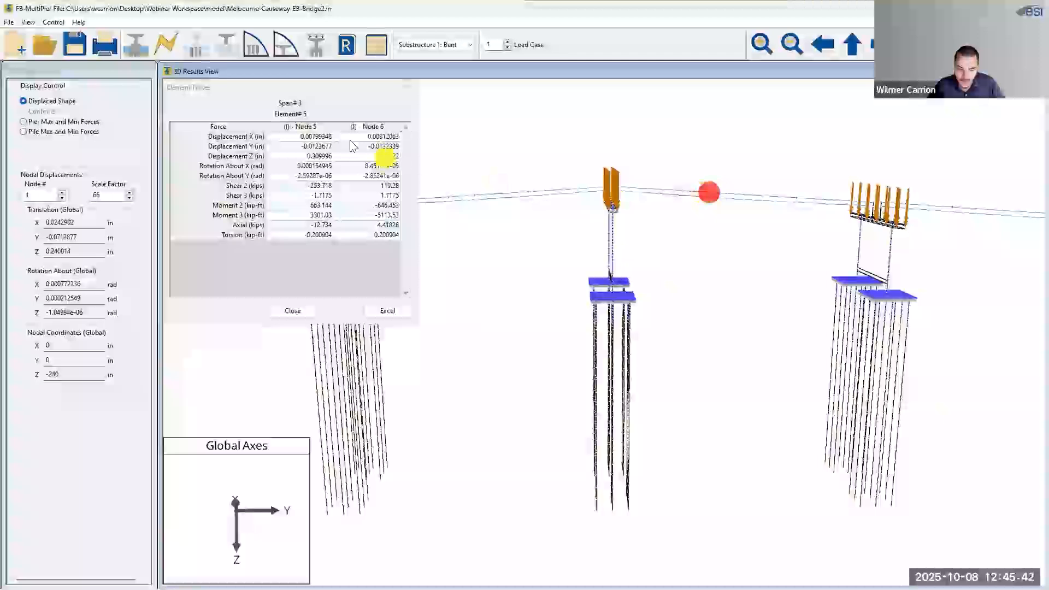
click(294, 310)
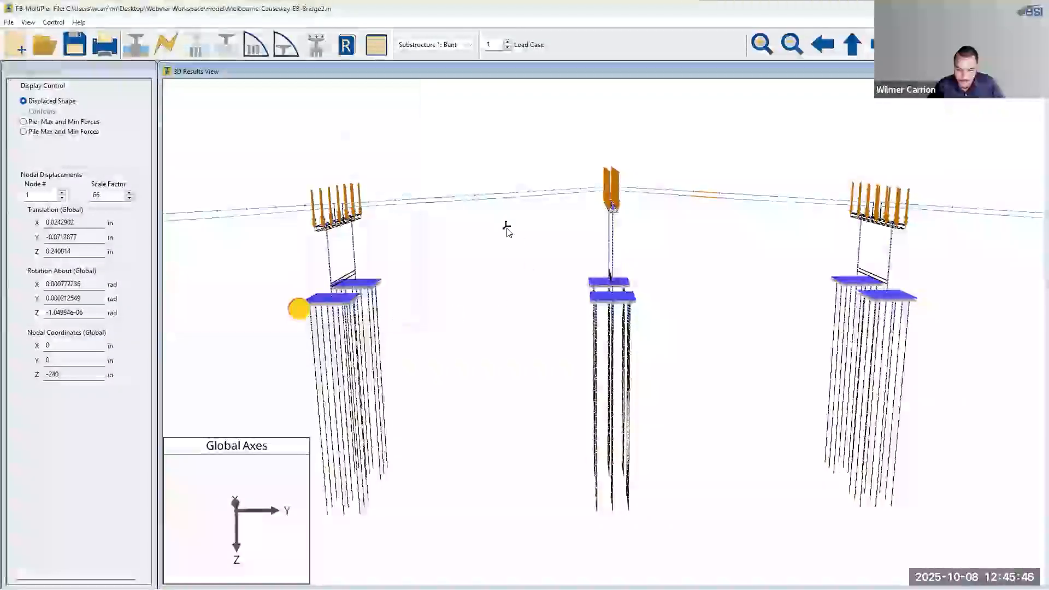
Plot the bridge span forces for all spans, examining the Shear 2 and Moment 3 diagrams
right_click(500, 221)
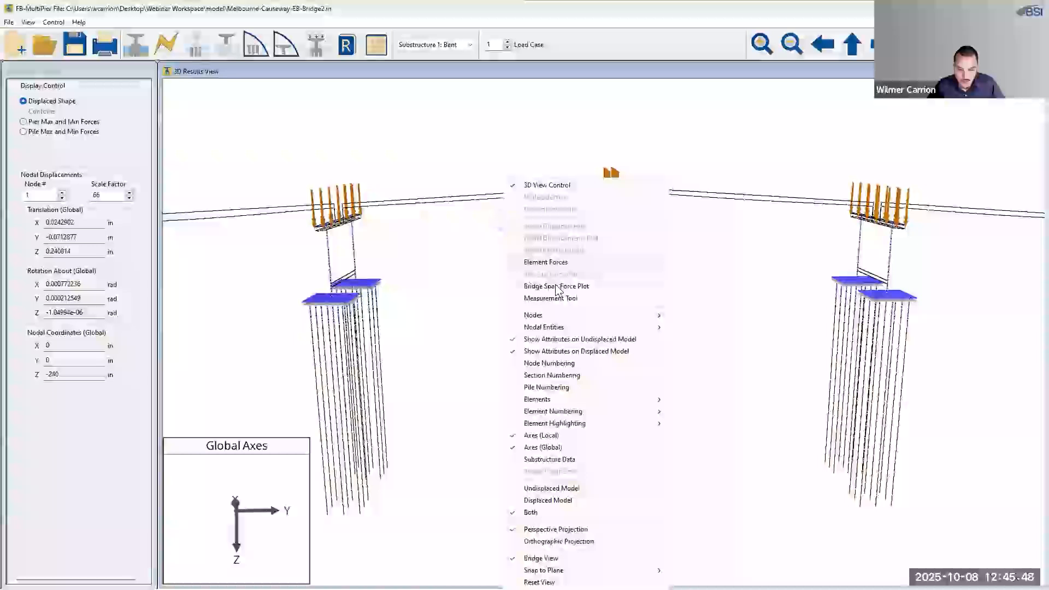
click(556, 287)
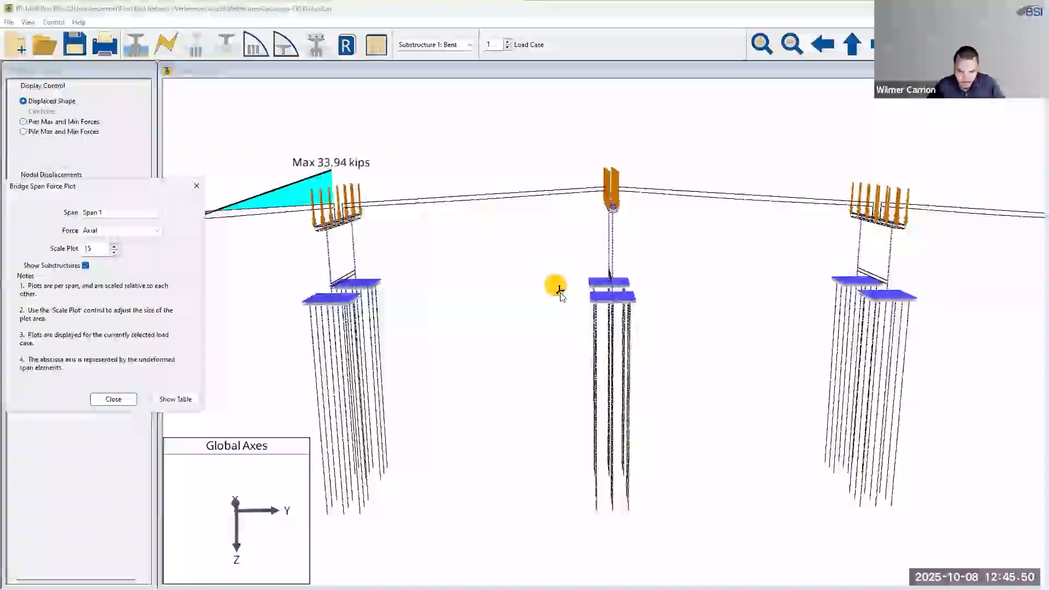
scroll(560, 295, down, 5)
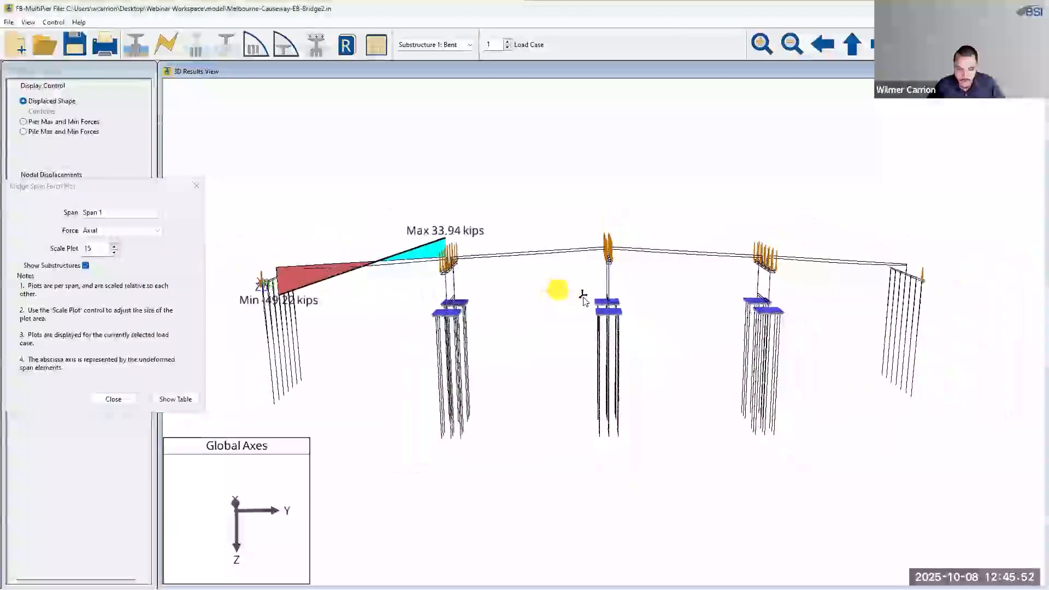
click(148, 215)
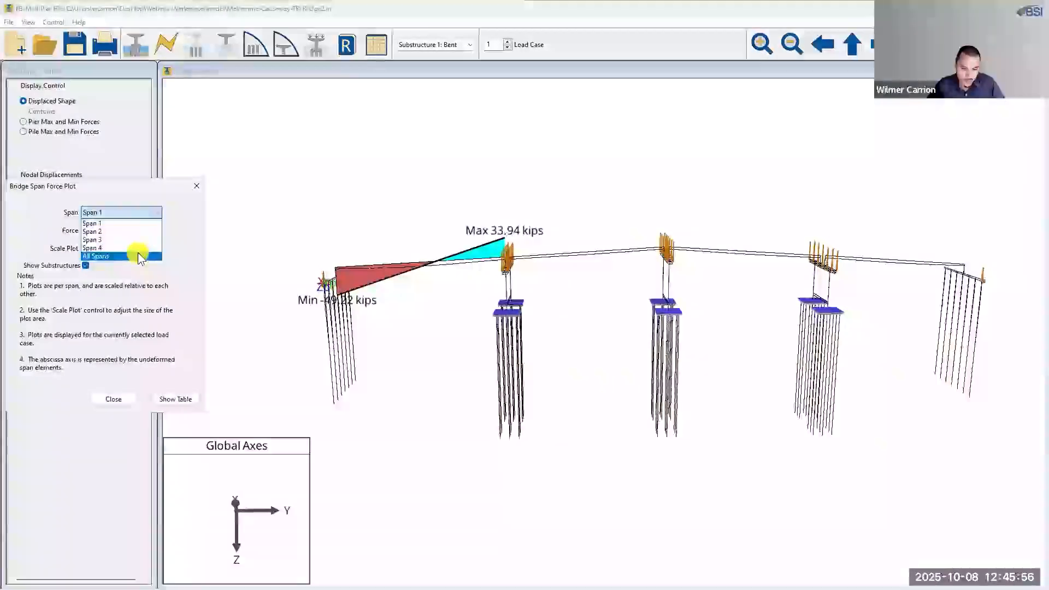
click(140, 256)
scroll(131, 231, down, 1)
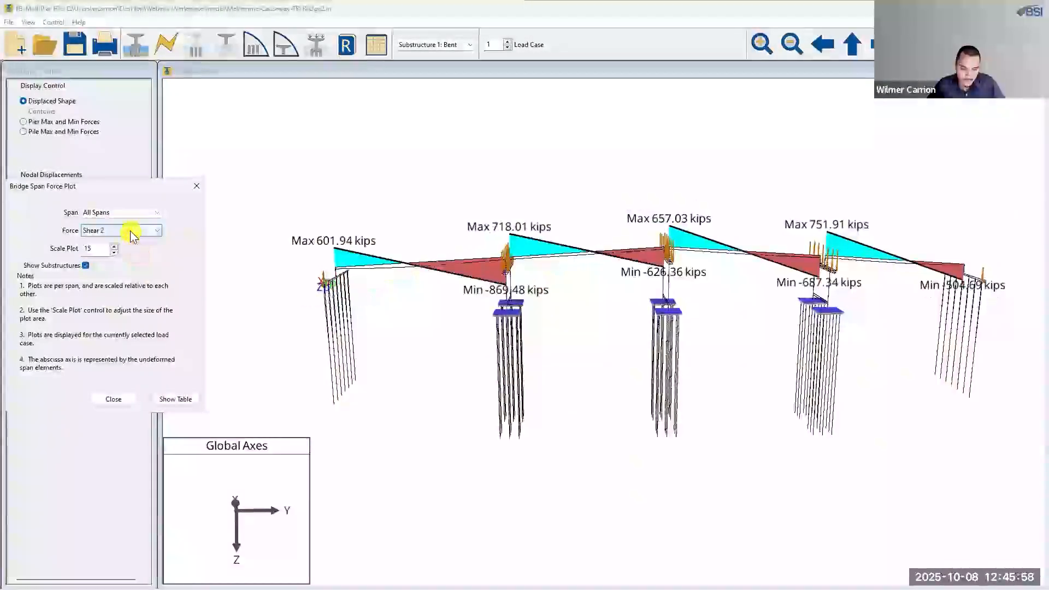
scroll(131, 231, down, 2)
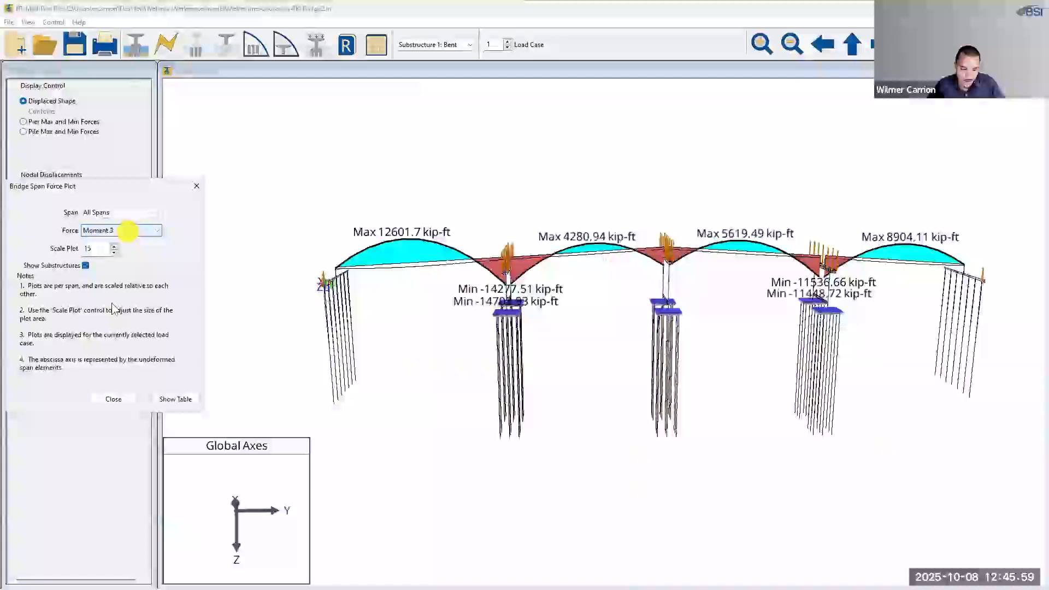
click(115, 403)
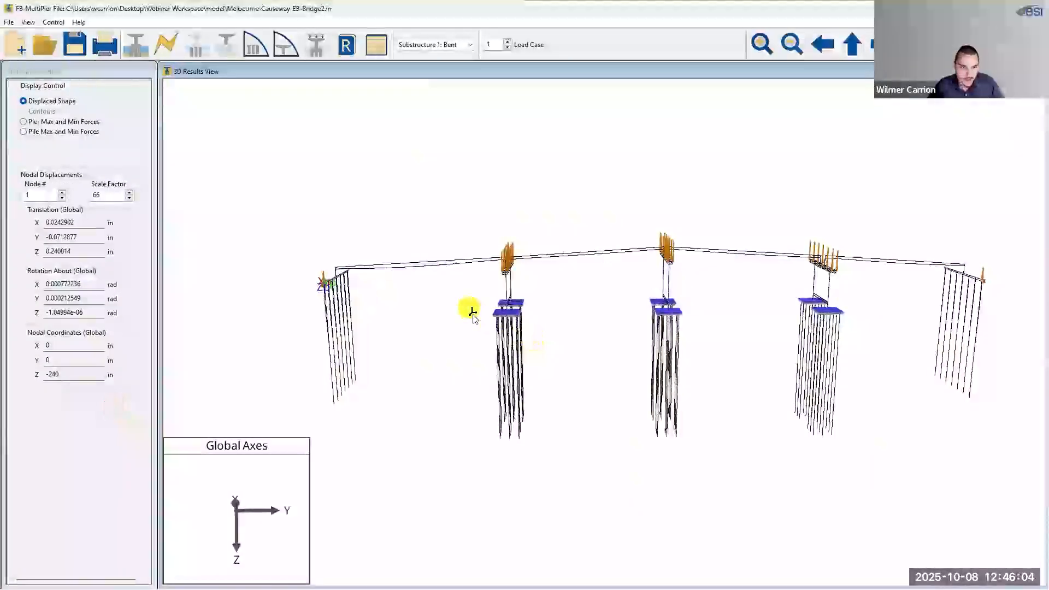
Convert the bridge to a One Pier Two Span model based on Substructure 2: Pier, saving the current model first
drag(408, 253, 437, 248)
click(437, 247)
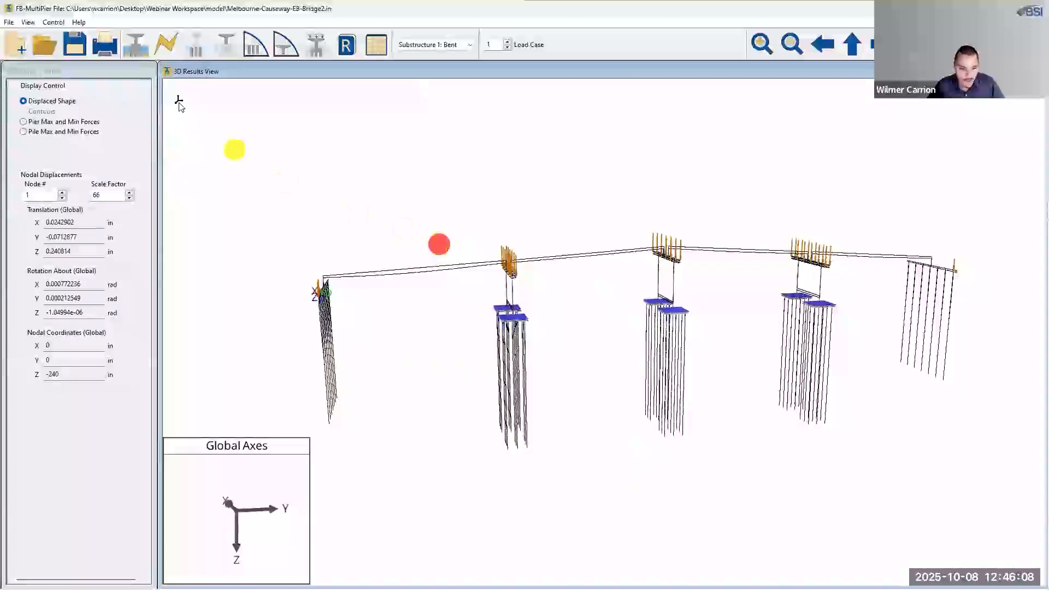
click(139, 53)
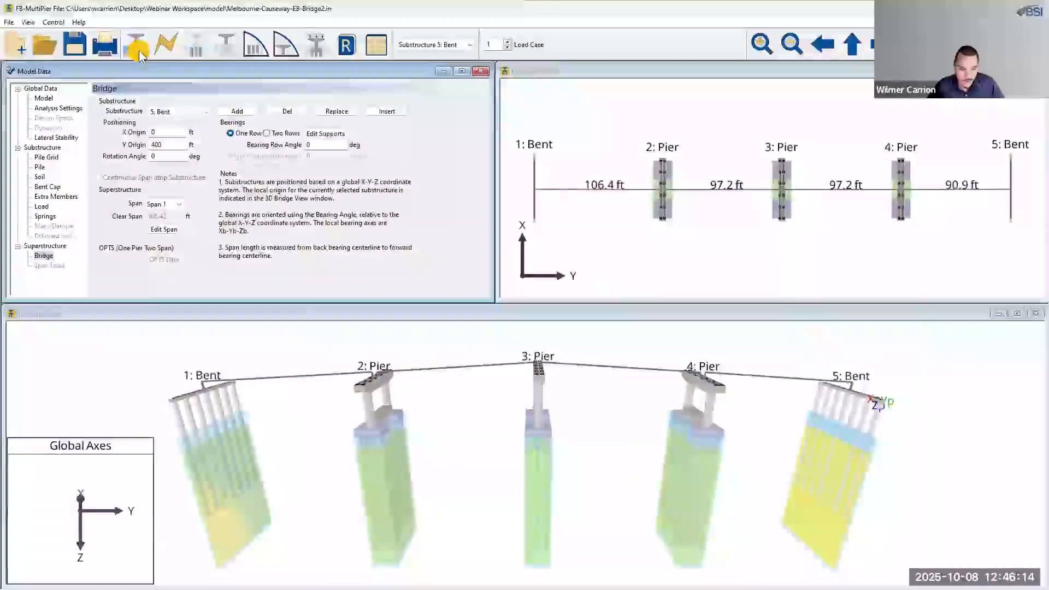
click(44, 99)
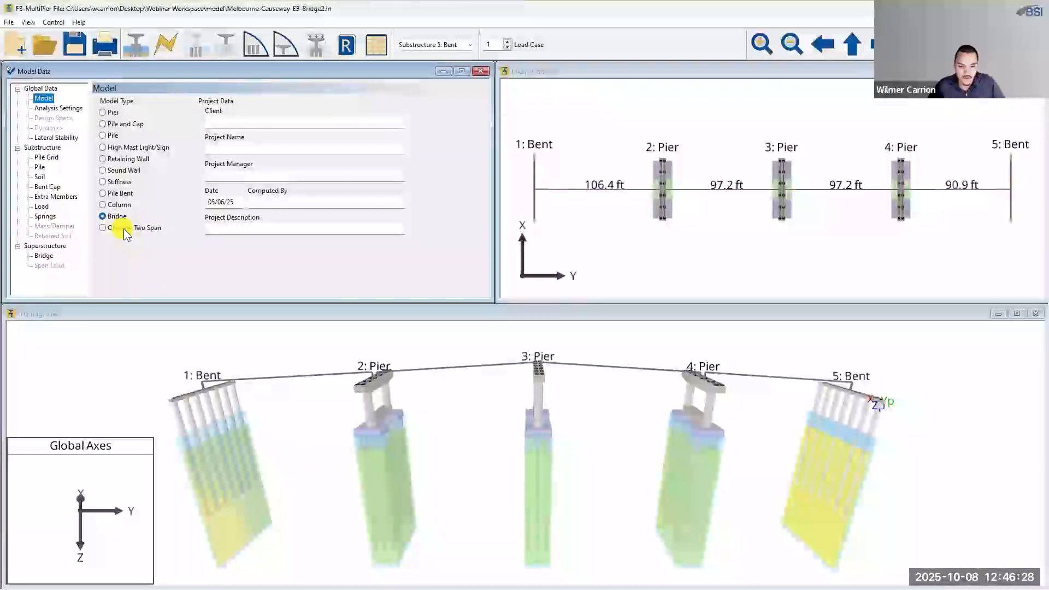
click(106, 230)
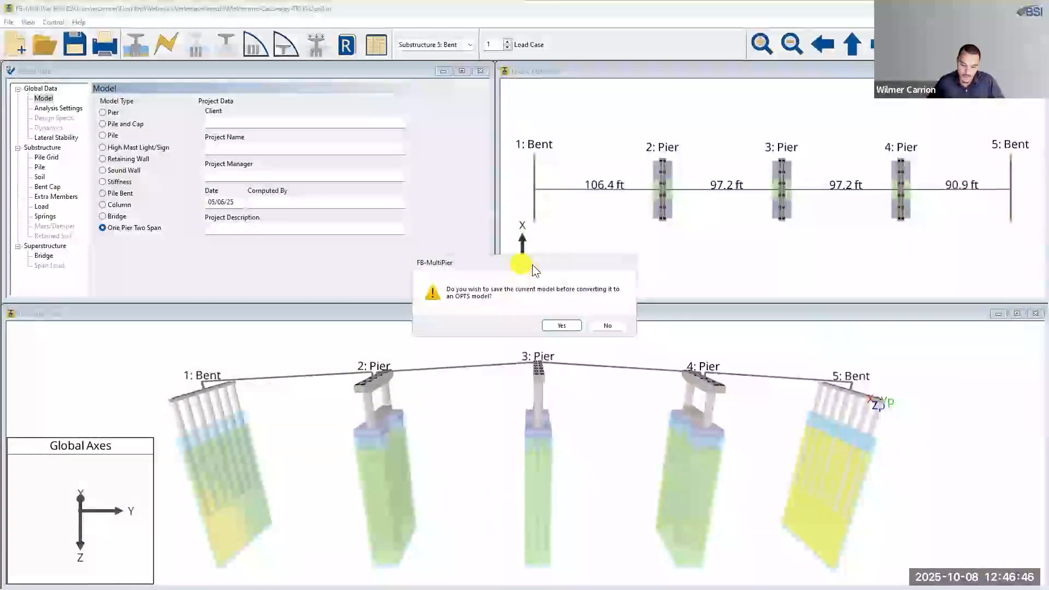
click(562, 325)
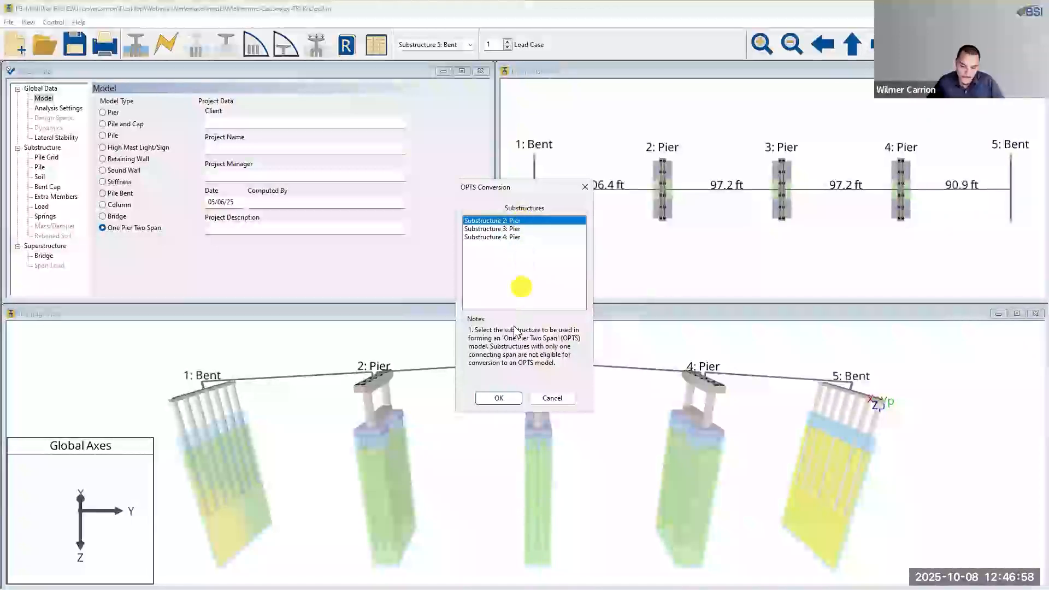
click(504, 399)
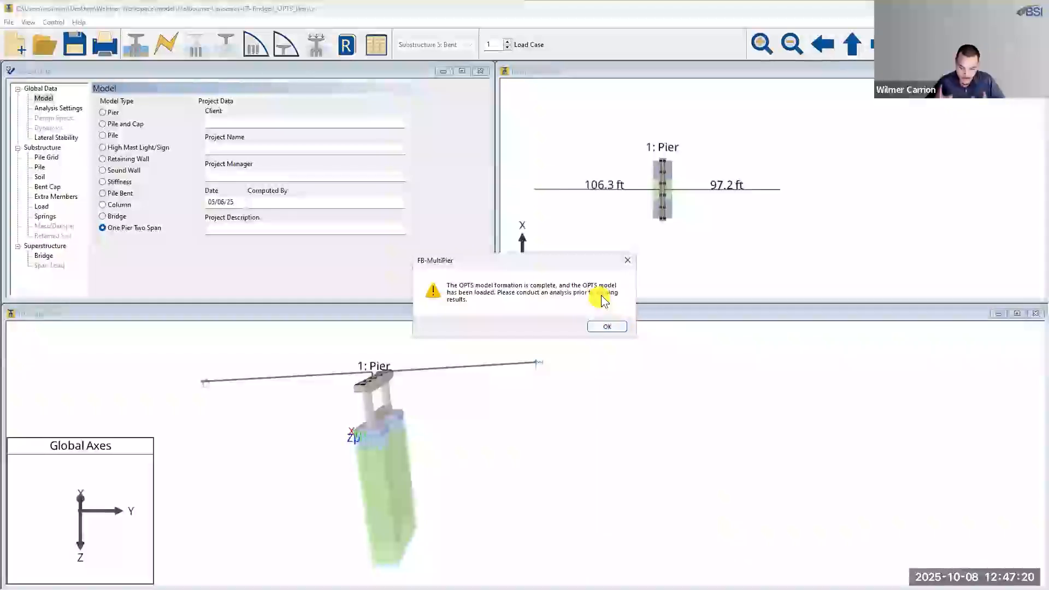
click(608, 327)
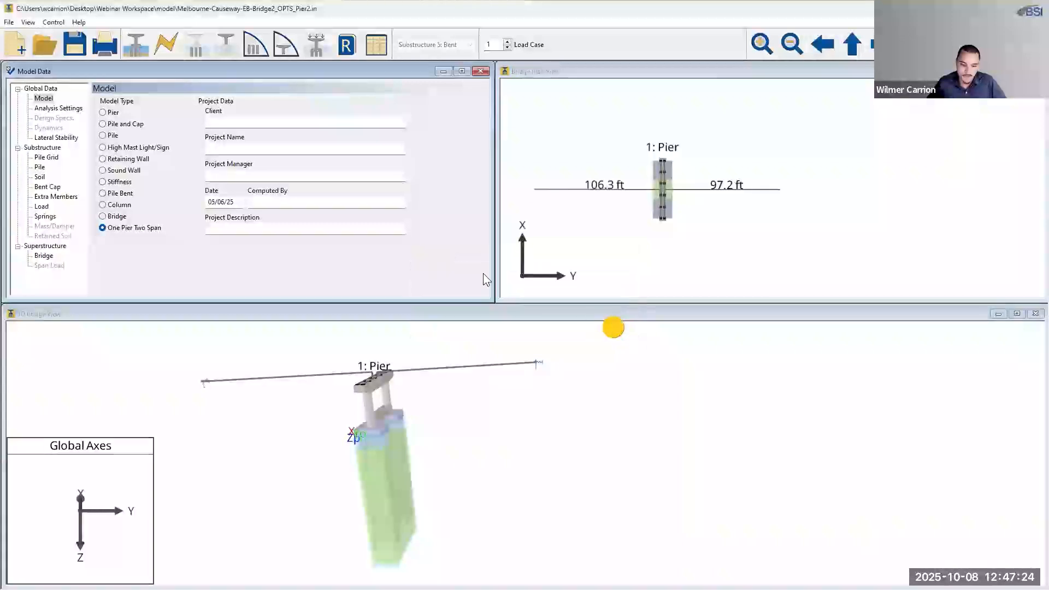
click(165, 57)
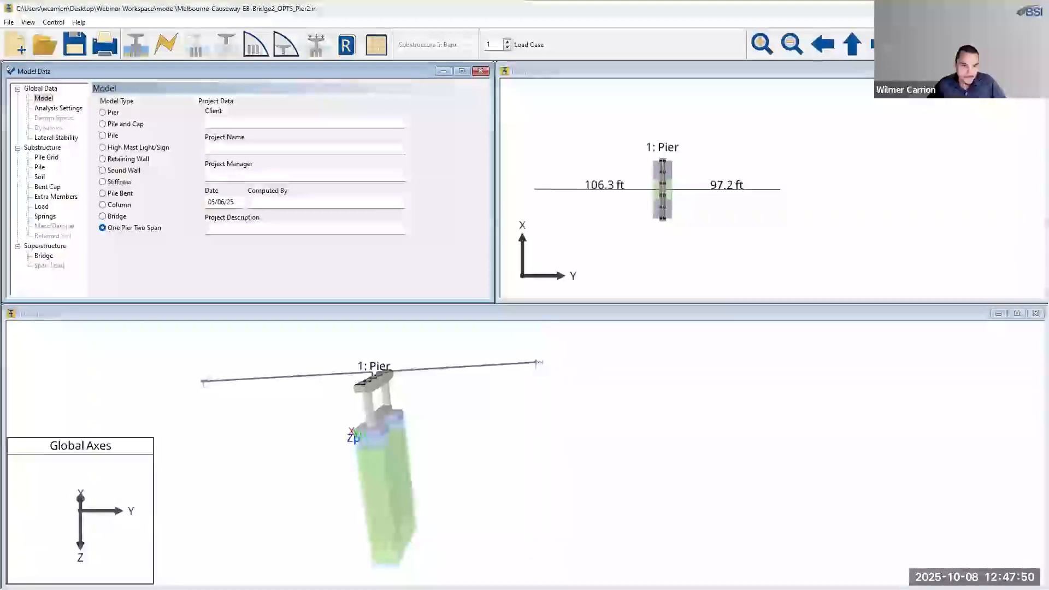
key(alt+Tab)
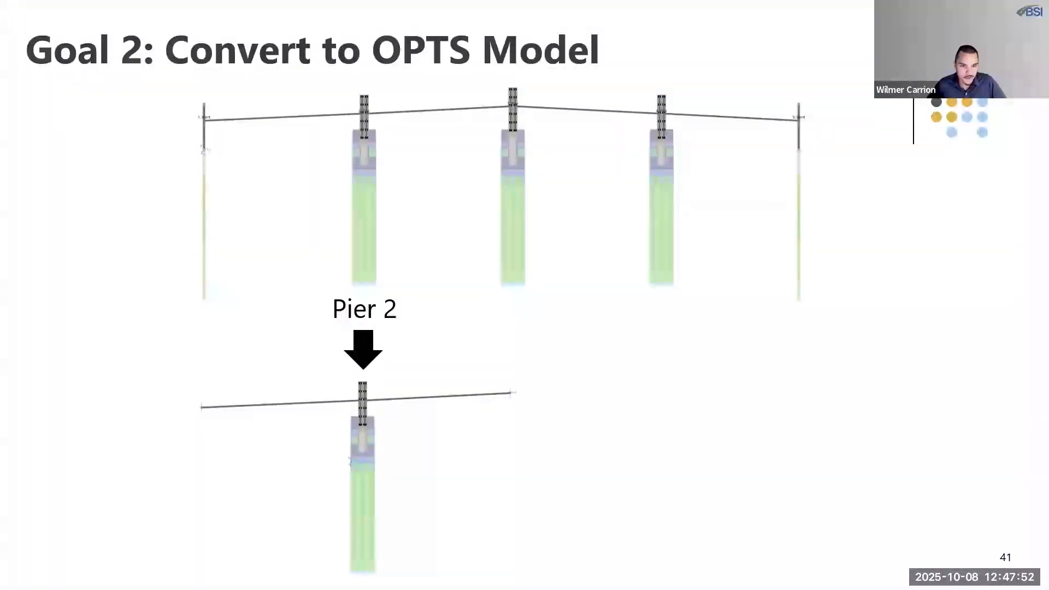
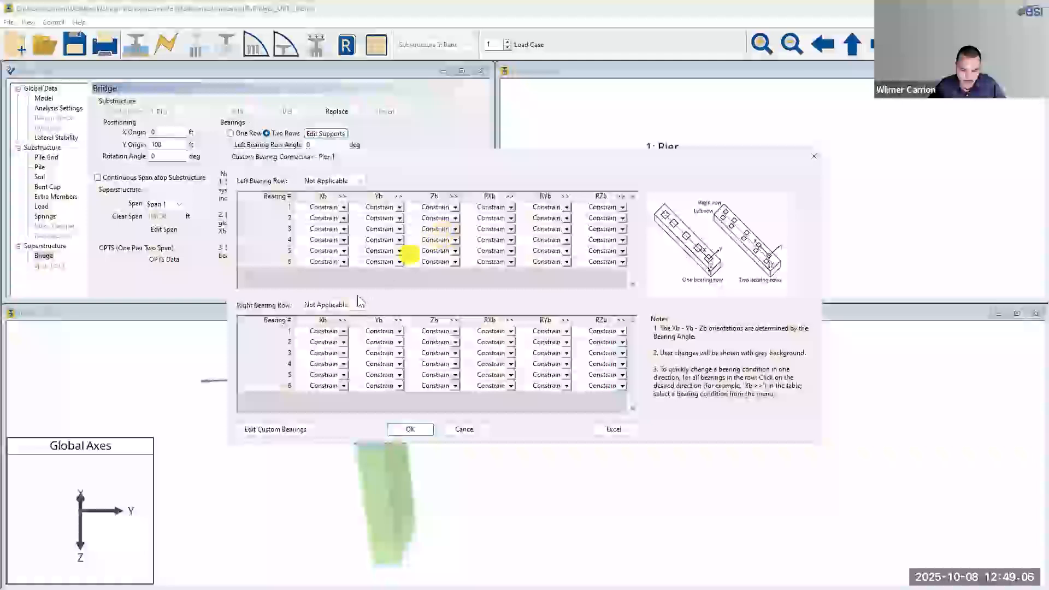
Set Pier 1's left bearing row to Integral and add a custom translational spring bearing curve
click(336, 183)
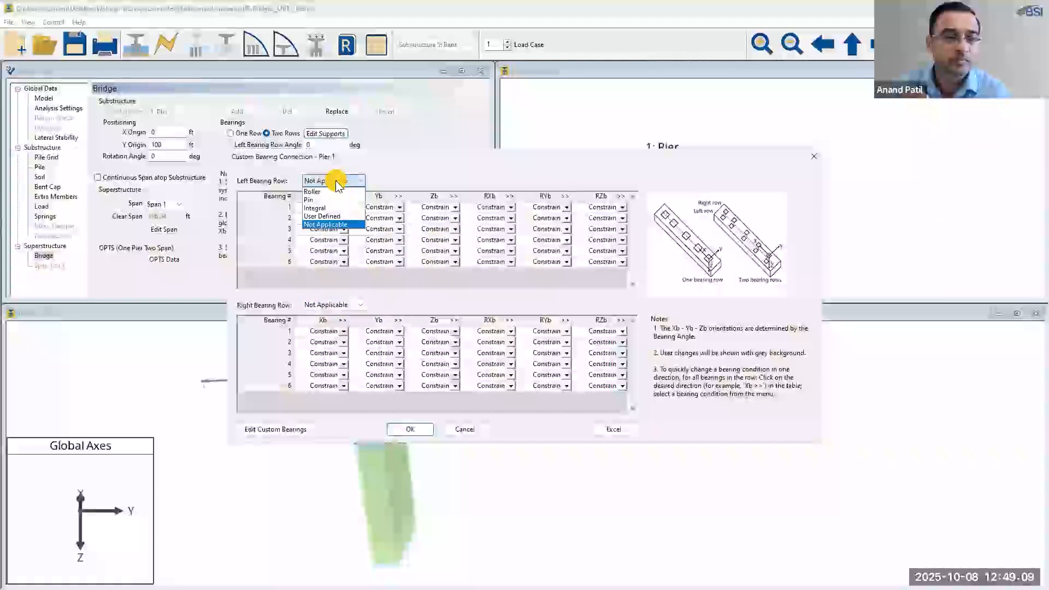
click(348, 209)
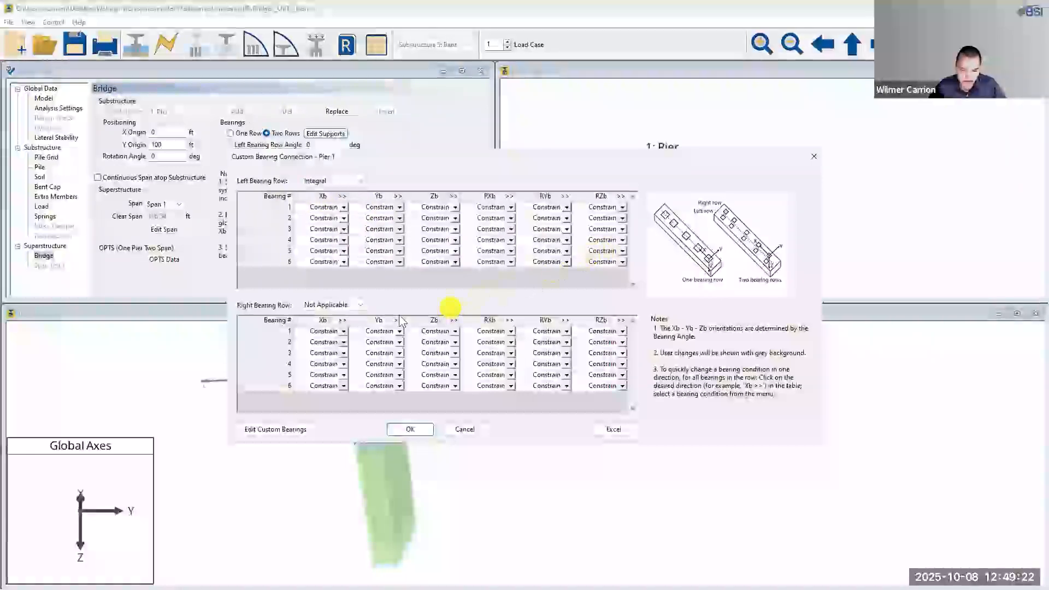
click(302, 429)
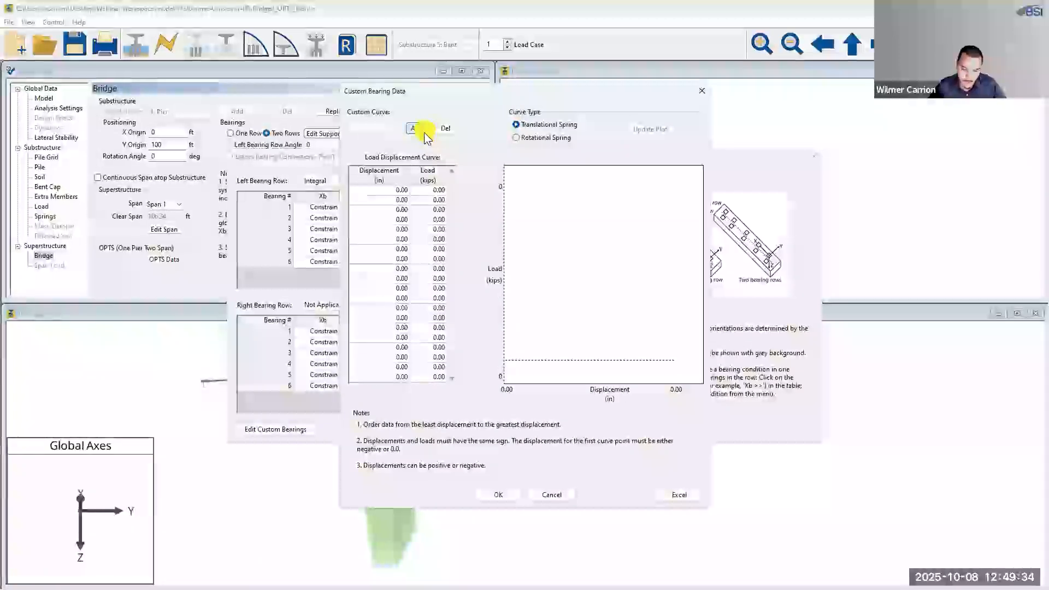
click(423, 132)
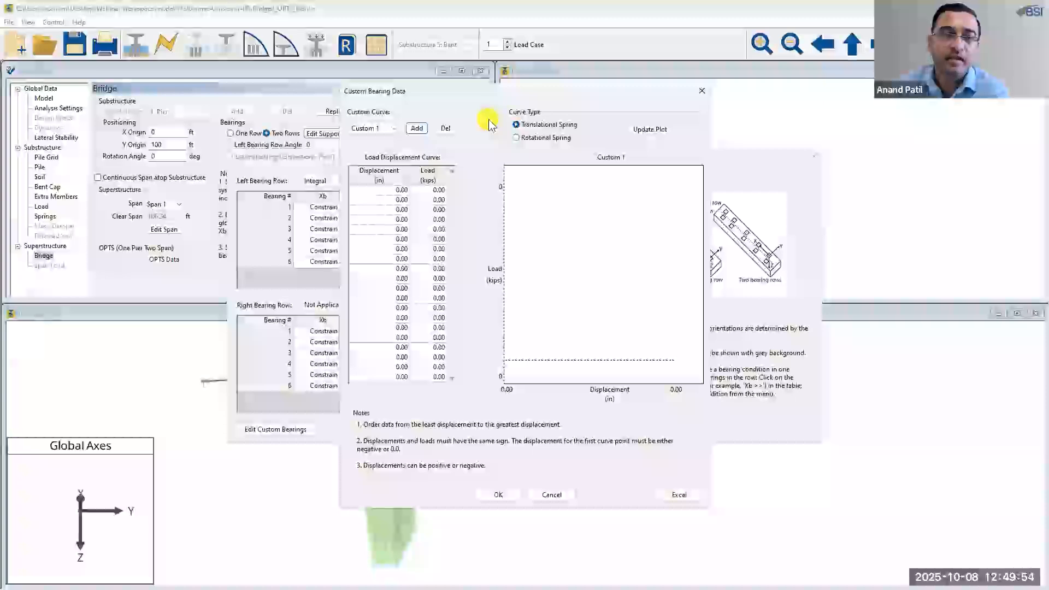
click(497, 494)
Try assigning the Custom 1 curve to the Xb direction of left-row bearings 1 to 3, and discard the bearing edits
click(342, 209)
click(344, 208)
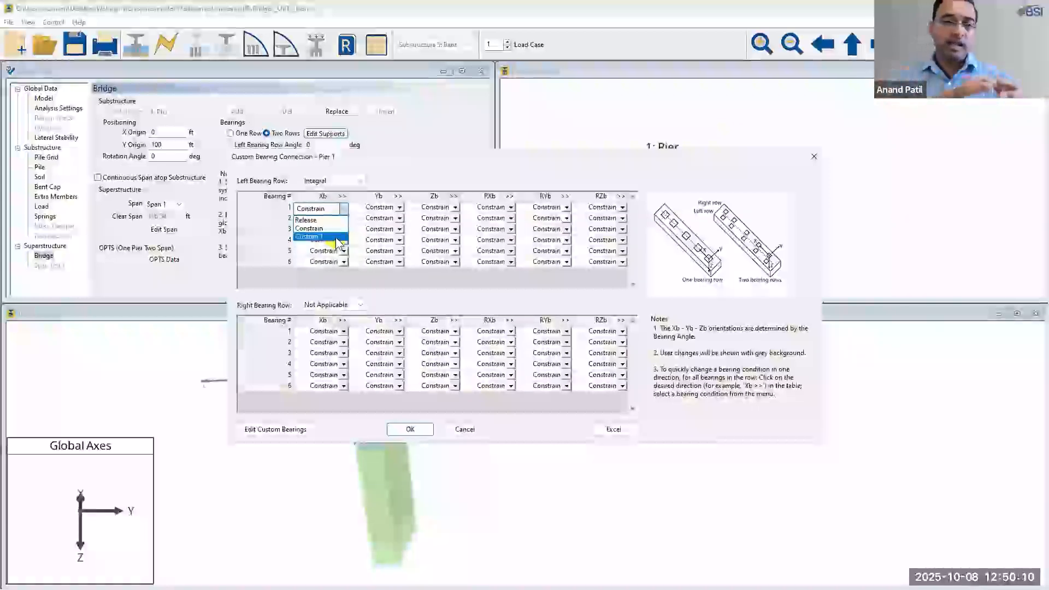
click(336, 237)
click(343, 219)
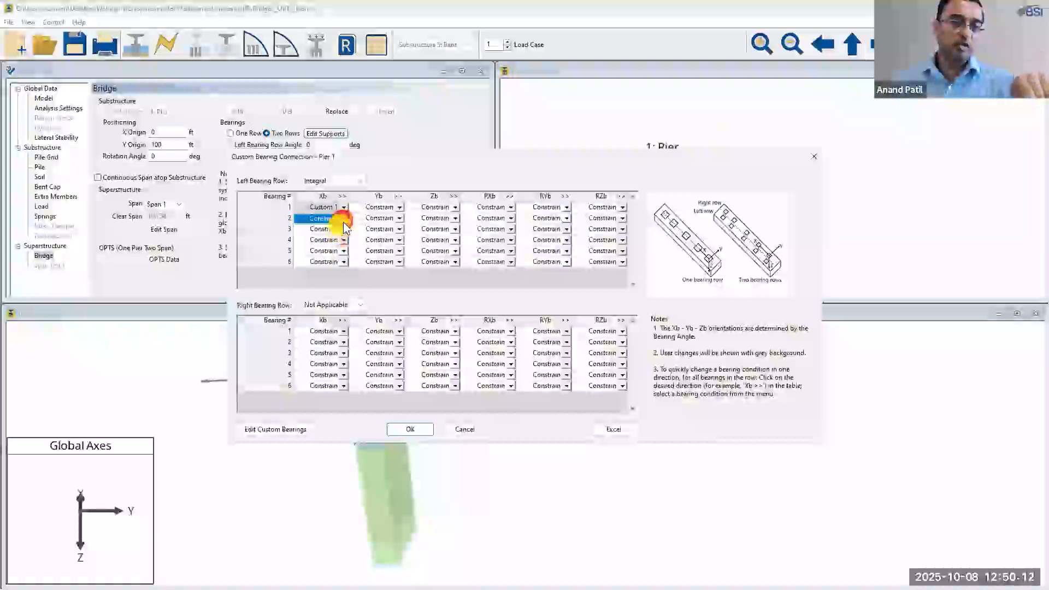
click(326, 247)
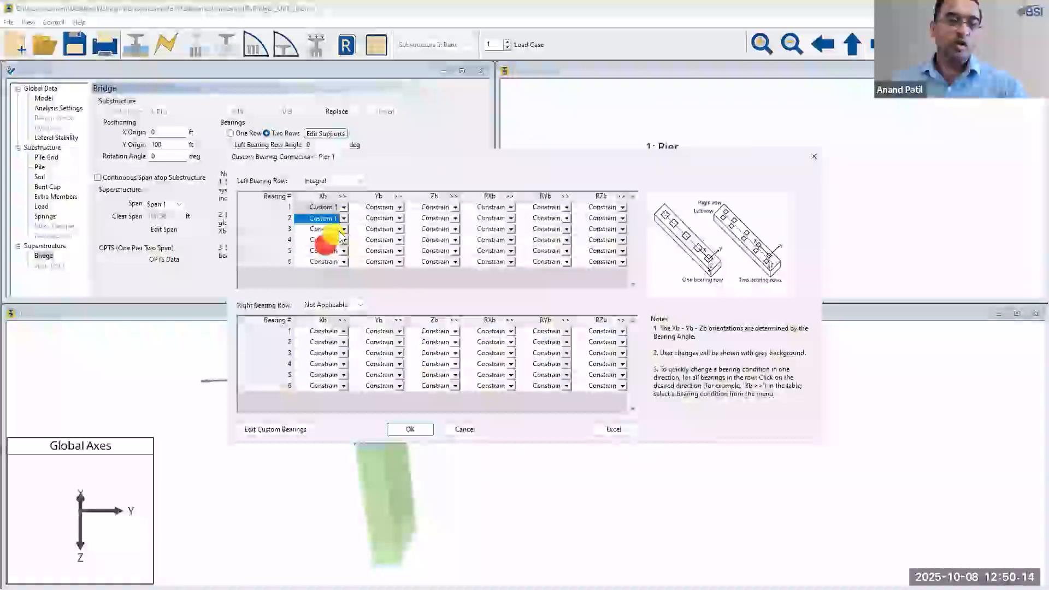
click(343, 230)
click(334, 257)
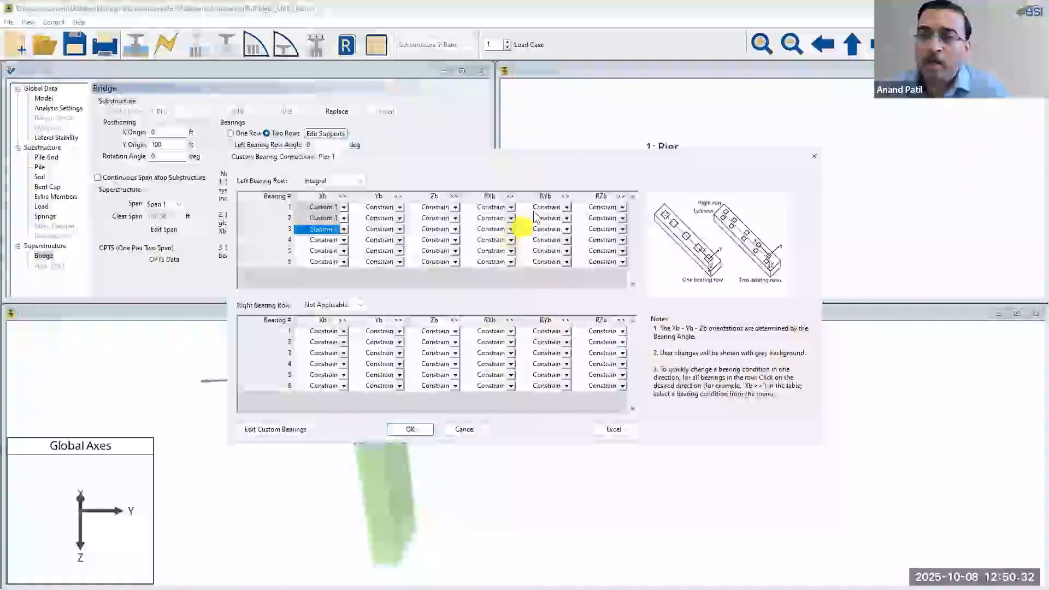
key(alt+Tab)
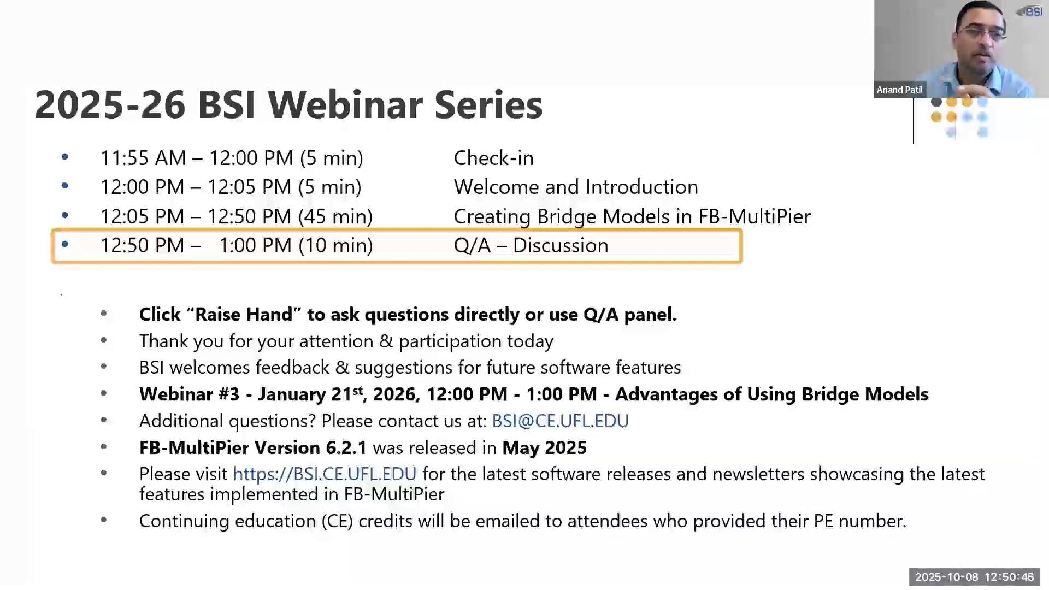
key(alt+Tab)
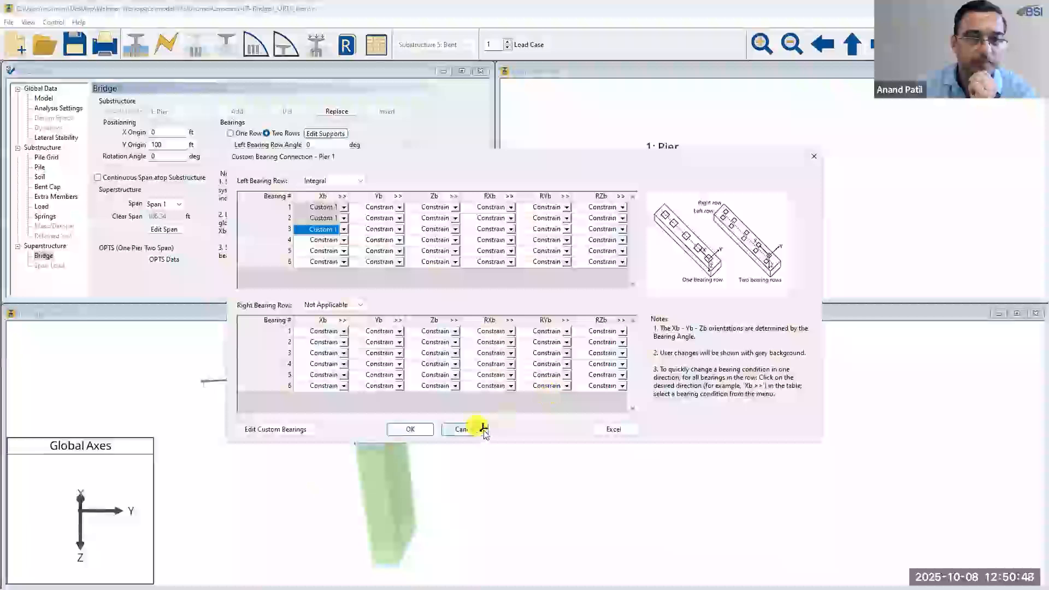
click(478, 429)
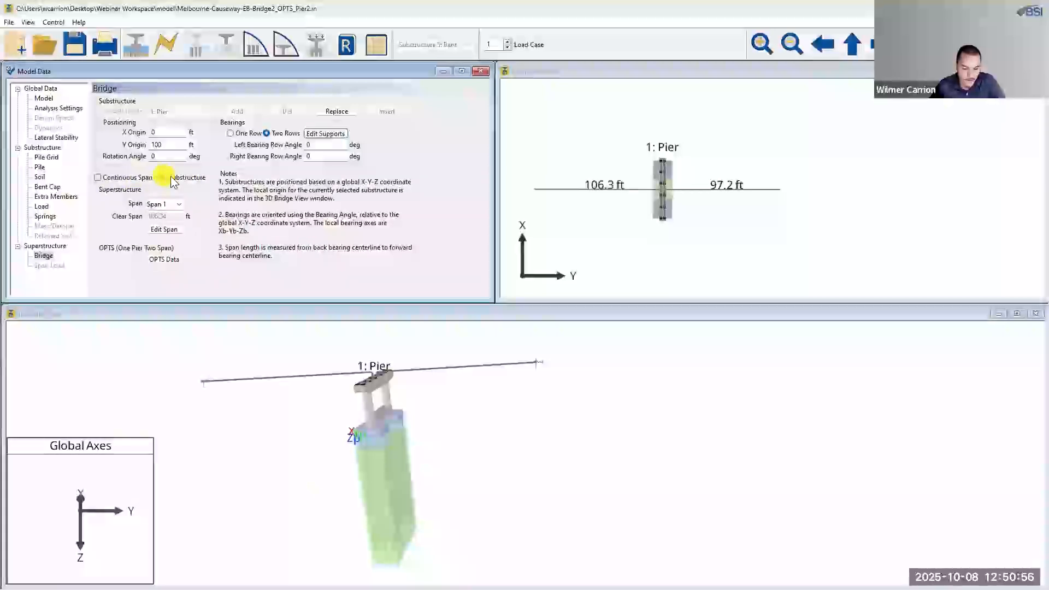
Enable the continuous span atop the substructure for Pier 1
drag(402, 363, 490, 398)
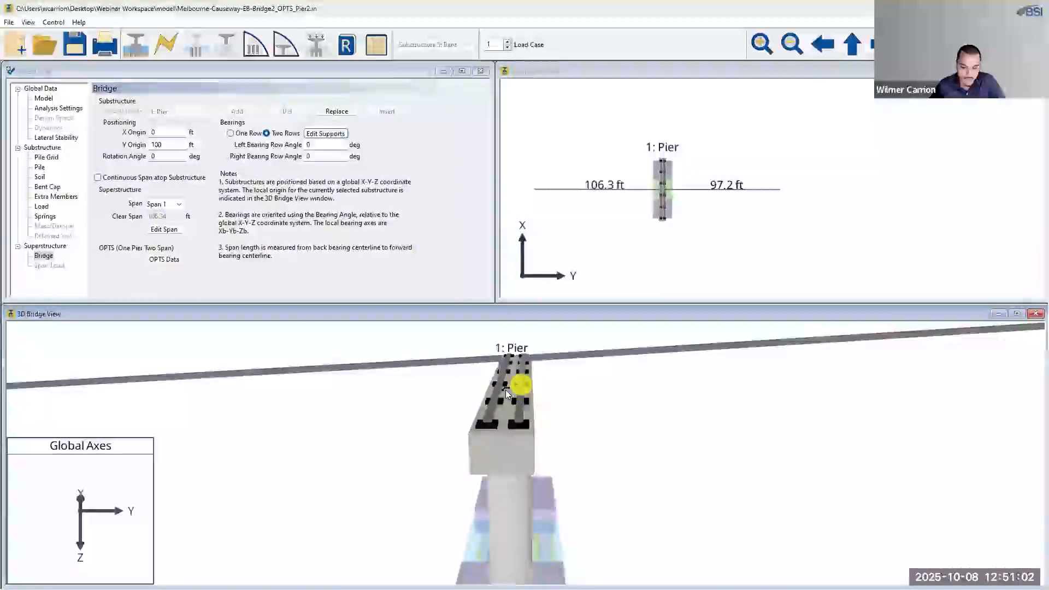
drag(523, 444, 563, 393)
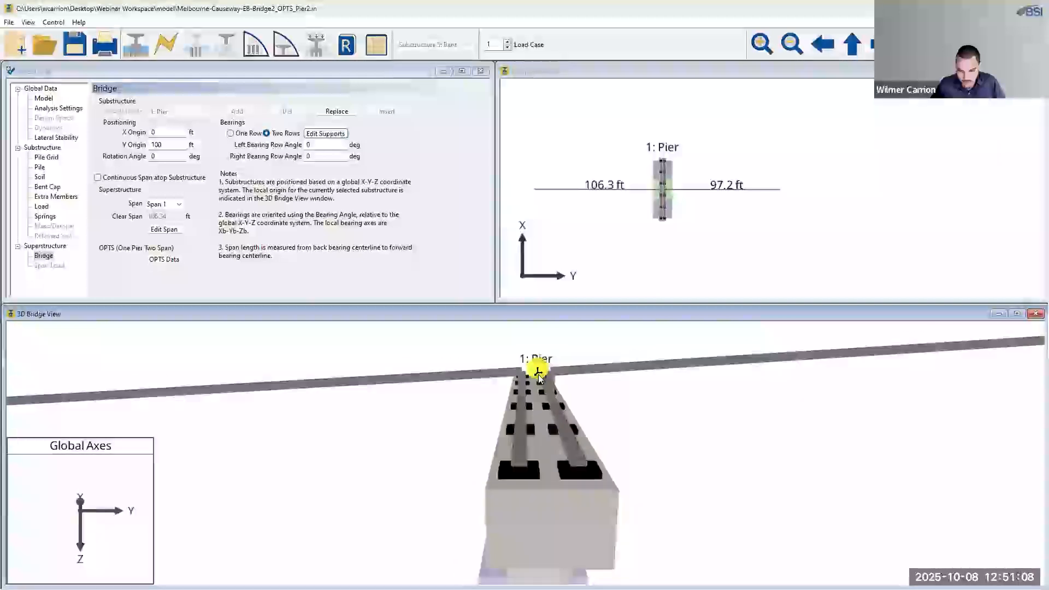
click(97, 179)
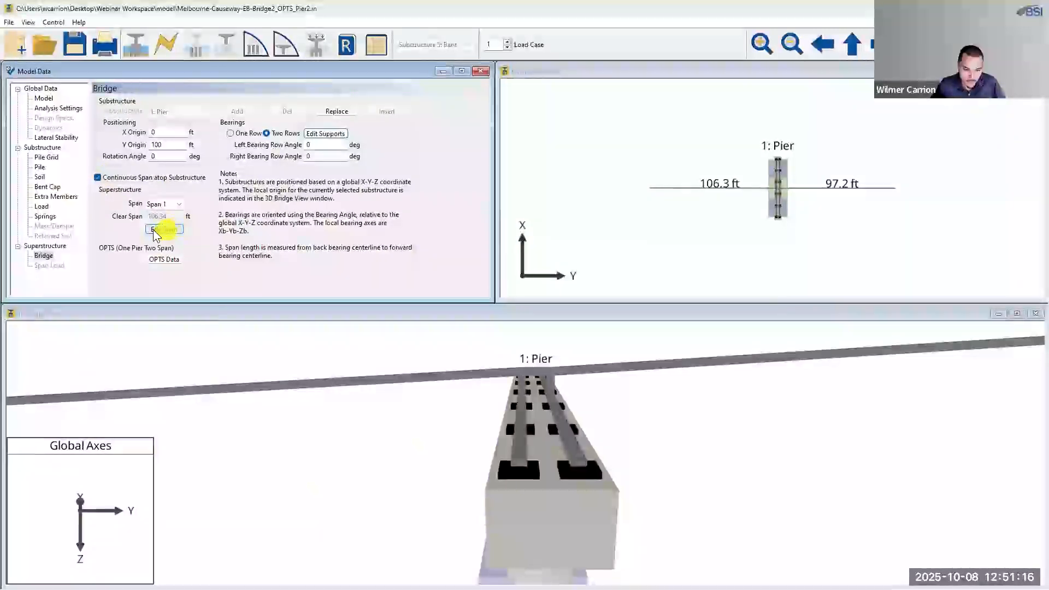
Try switching the continuity element at the right end of Span 1 to custom properties, and discard the span edits
click(164, 229)
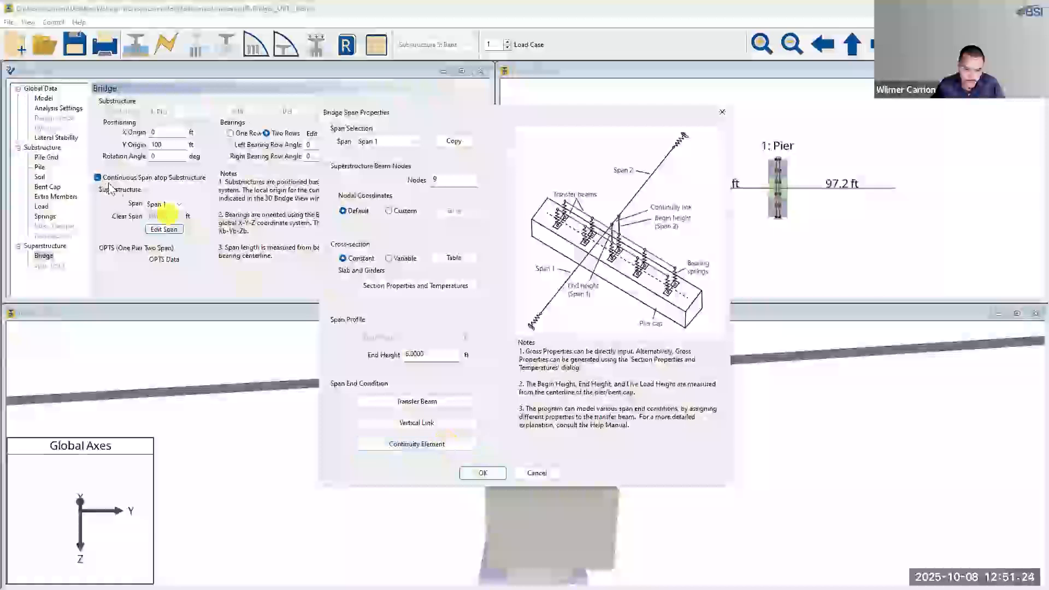
click(447, 445)
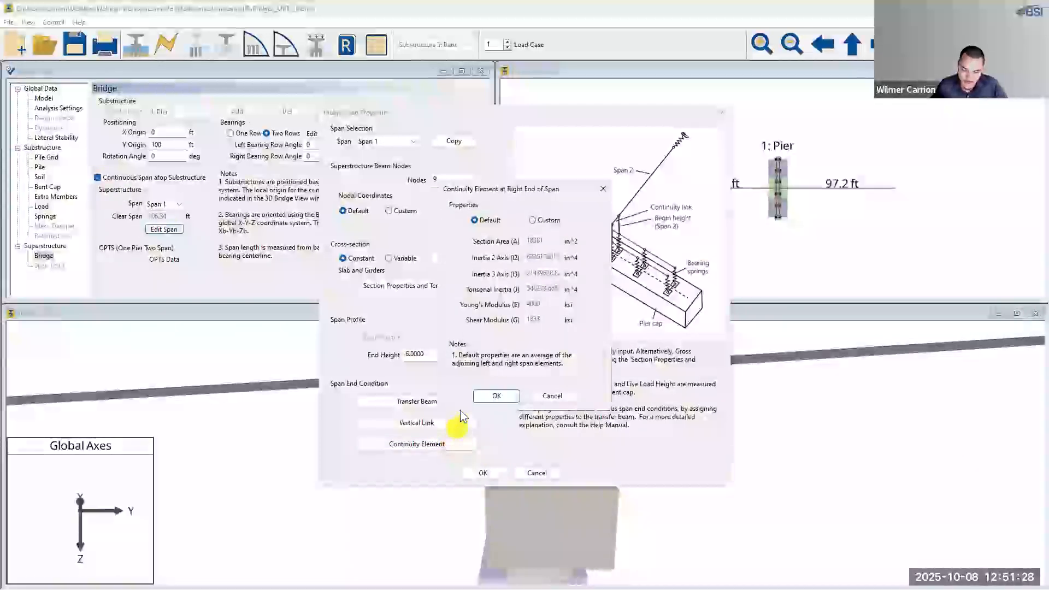
click(543, 219)
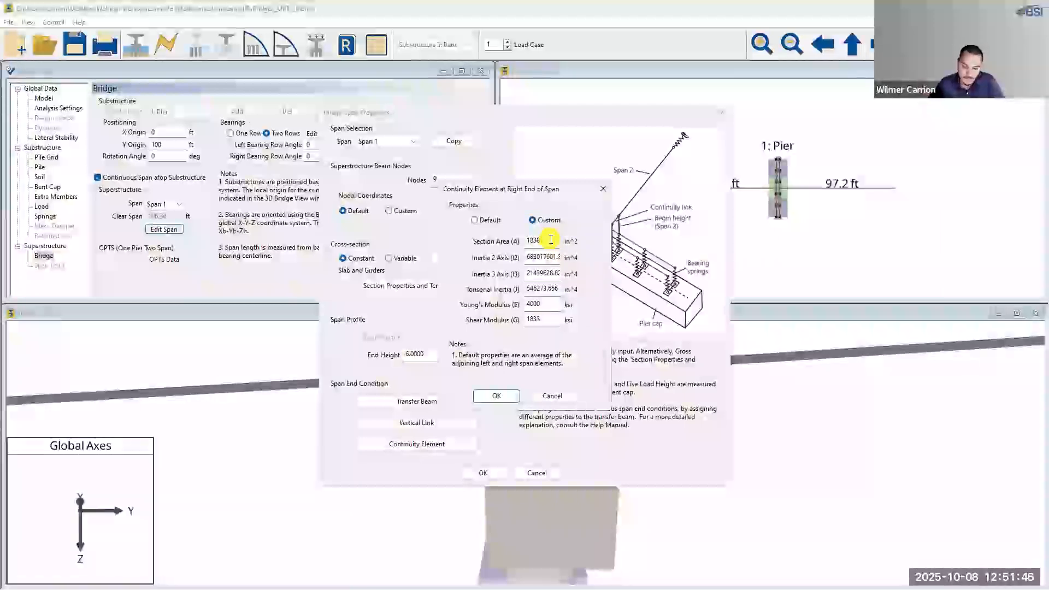
drag(551, 240, 530, 240)
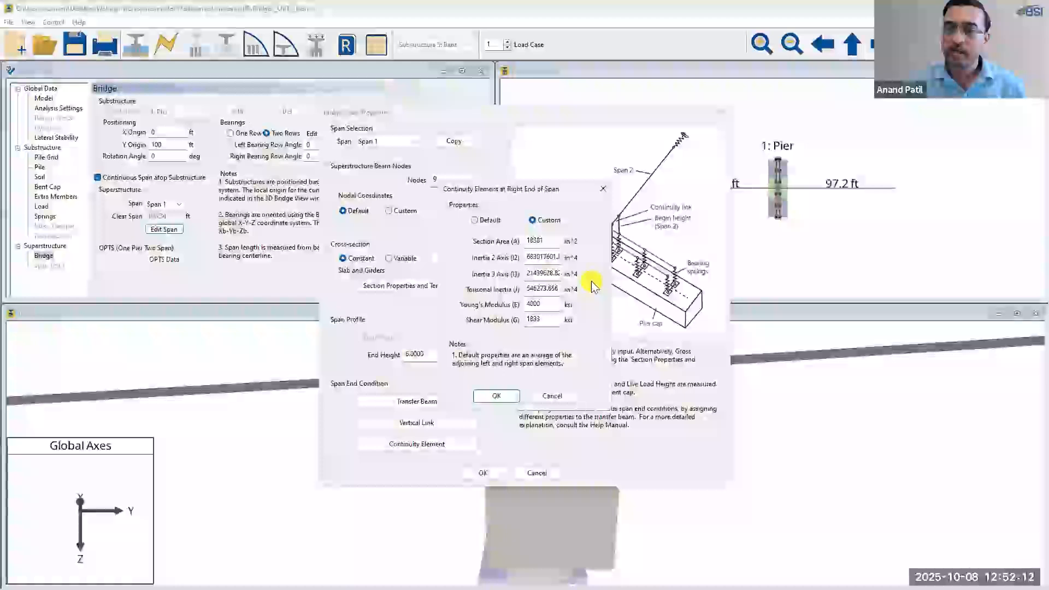
click(603, 190)
click(535, 470)
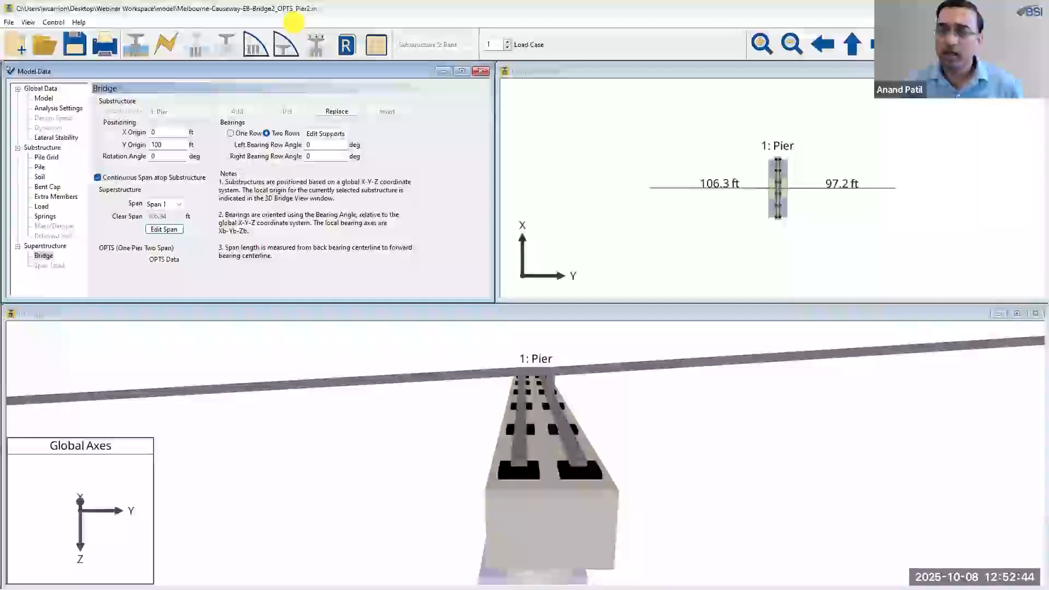
key(alt+Tab)
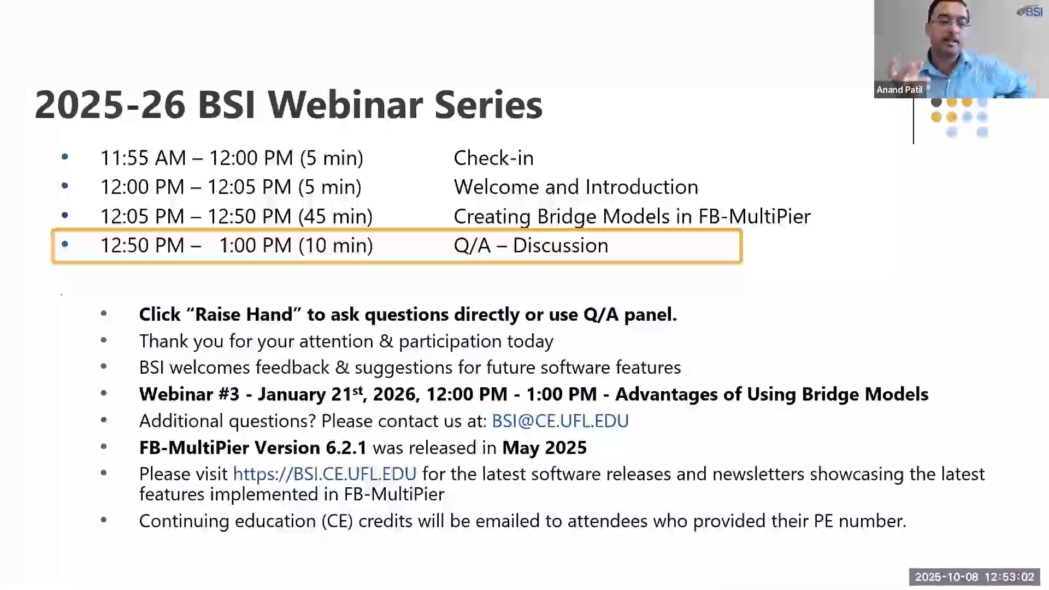
key(alt+Tab)
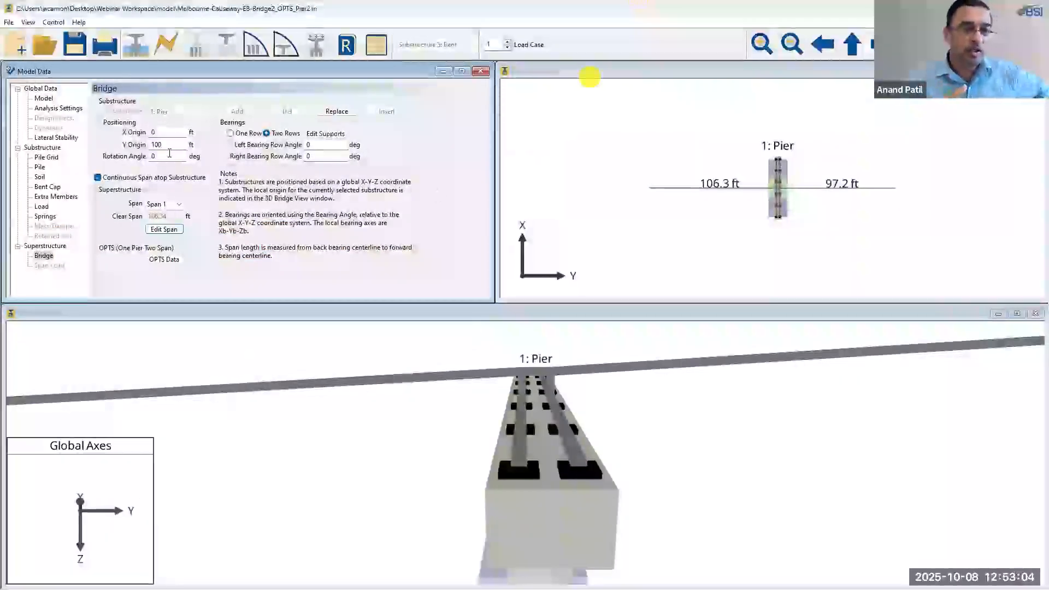
Set Pier 1's rotation angle to 30 degrees and inspect the rotated pier in the 3D bridge view
click(153, 156)
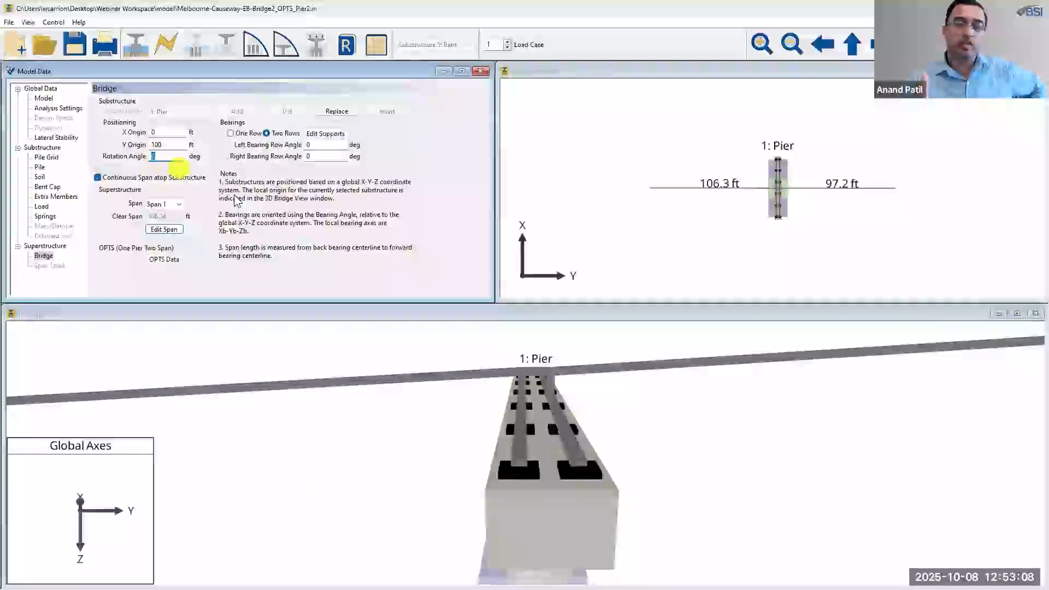
text(30)
key(Return)
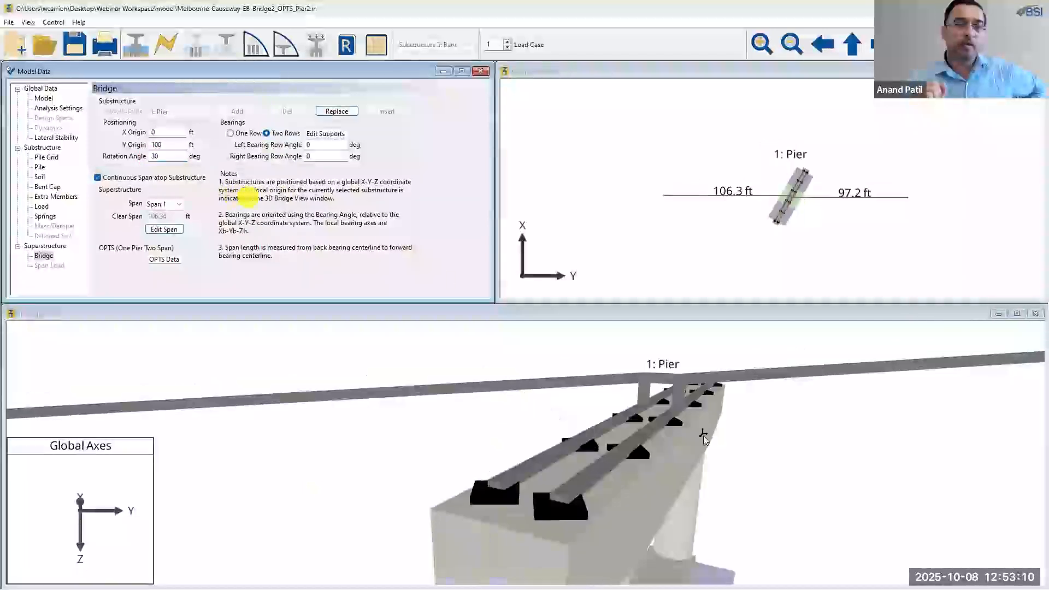
scroll(673, 431, down, 5)
right_click(679, 418)
drag(655, 422, 571, 437)
scroll(576, 418, up, 2)
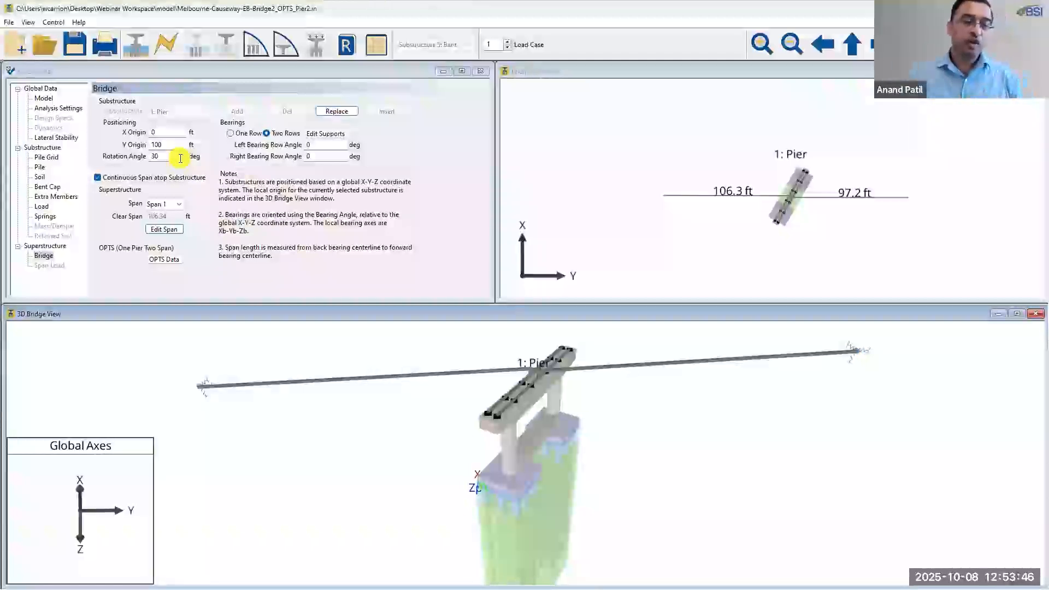
Set both the left and right bearing row angles of Pier 1 to 30 degrees
scroll(487, 408, up, 5)
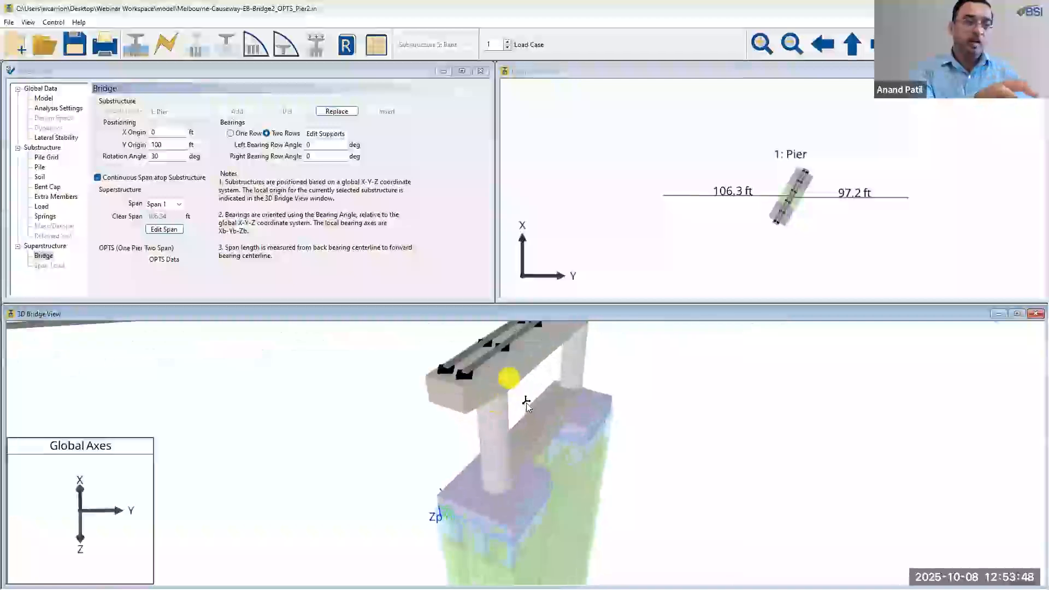
scroll(544, 442, up, 2)
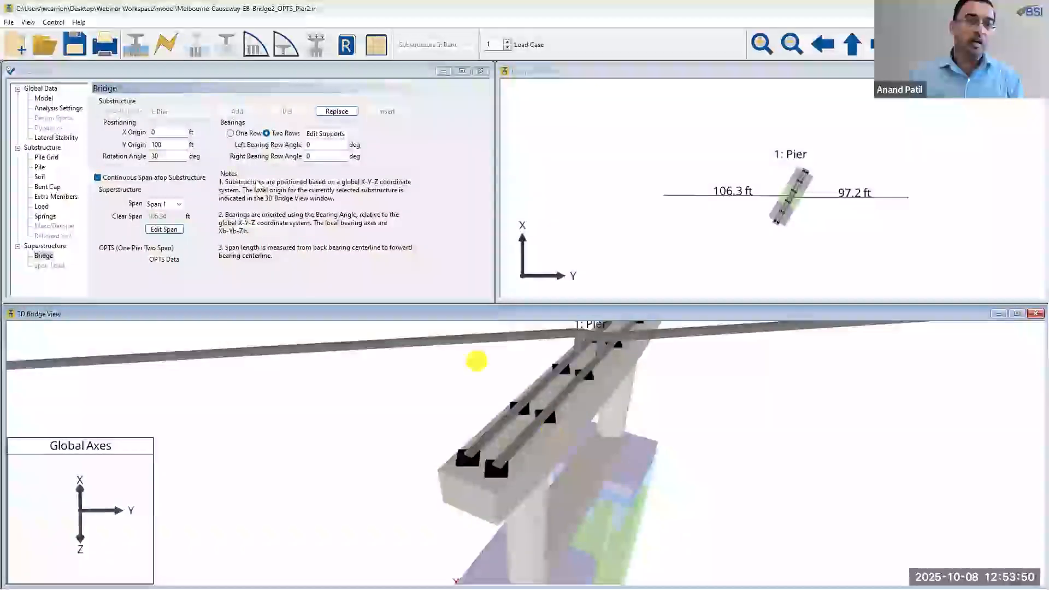
click(306, 144)
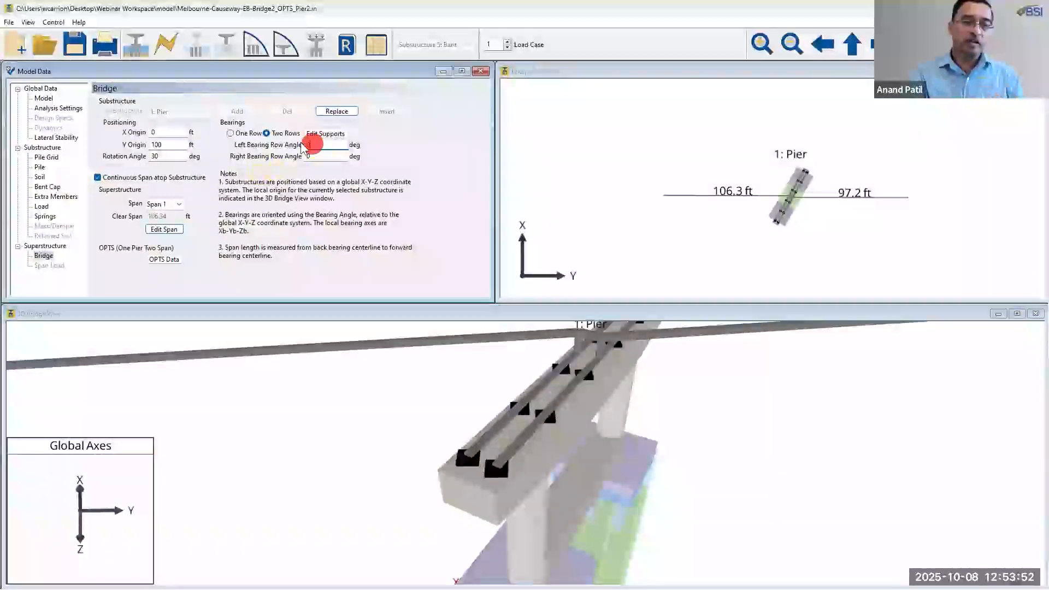
text(30)
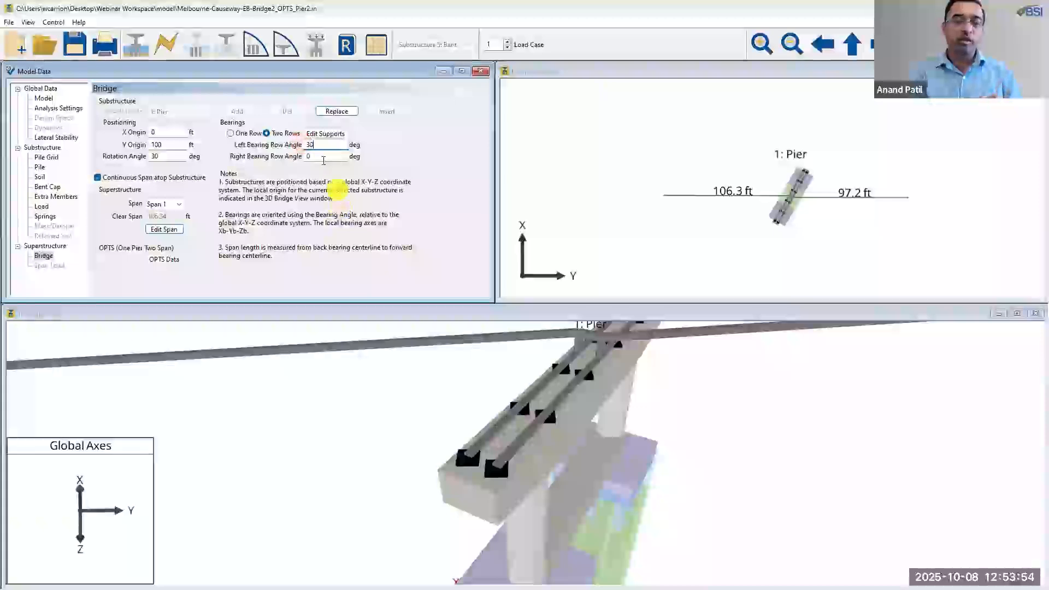
key(Tab)
text(30)
click(322, 146)
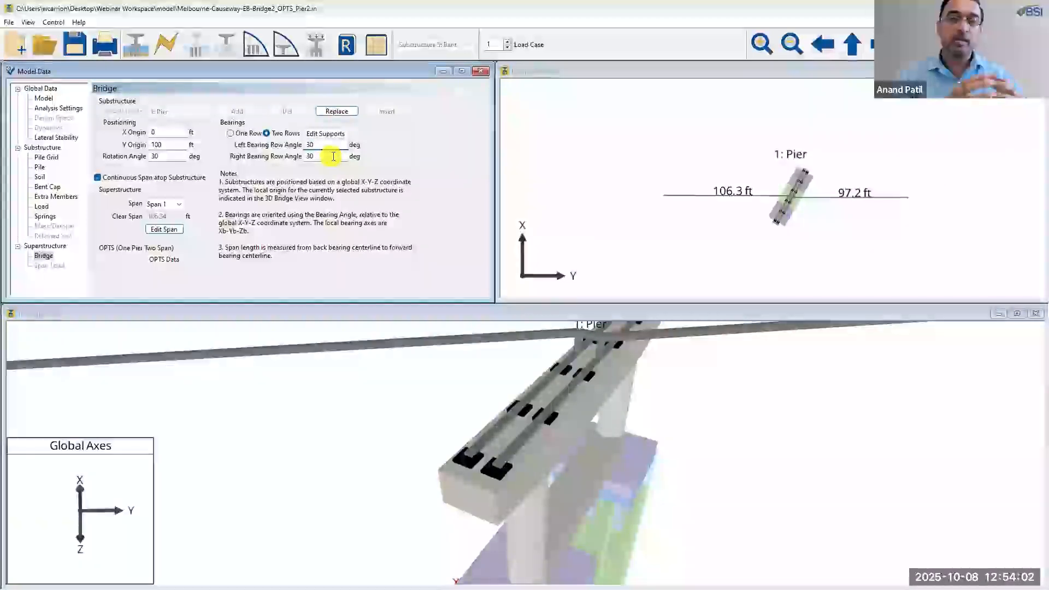
click(333, 156)
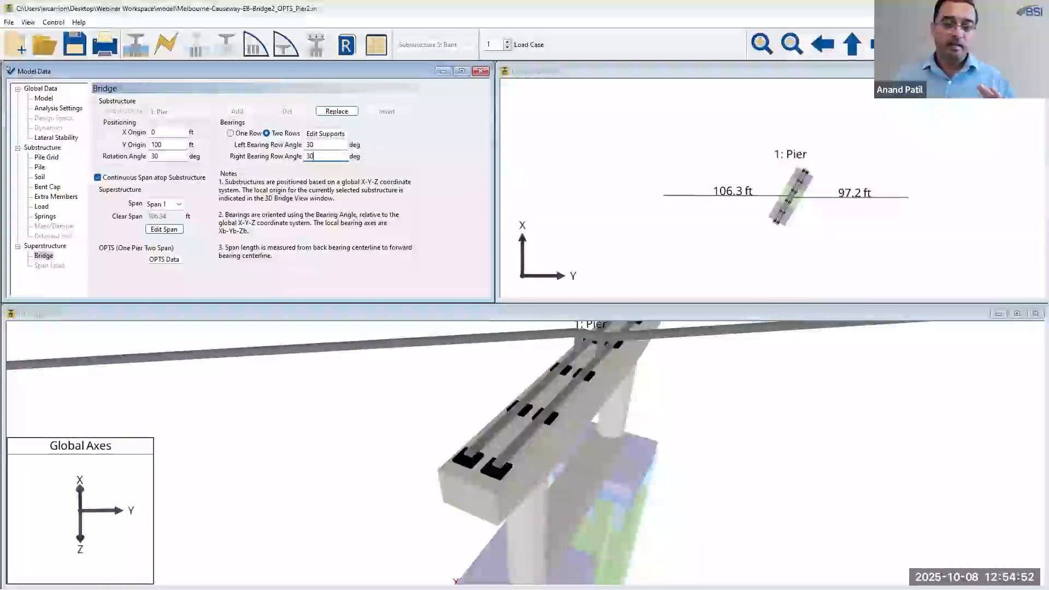
click(12, 23)
click(222, 10)
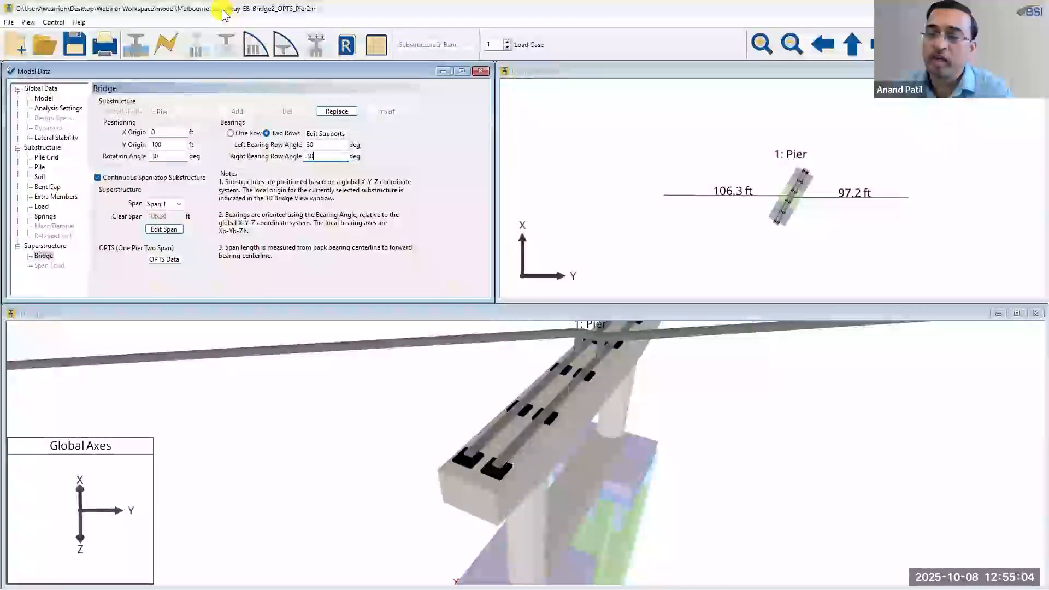
Review Pier 1's bearing connection conditions and the custom bearing load-displacement data, leaving both without changes
click(322, 133)
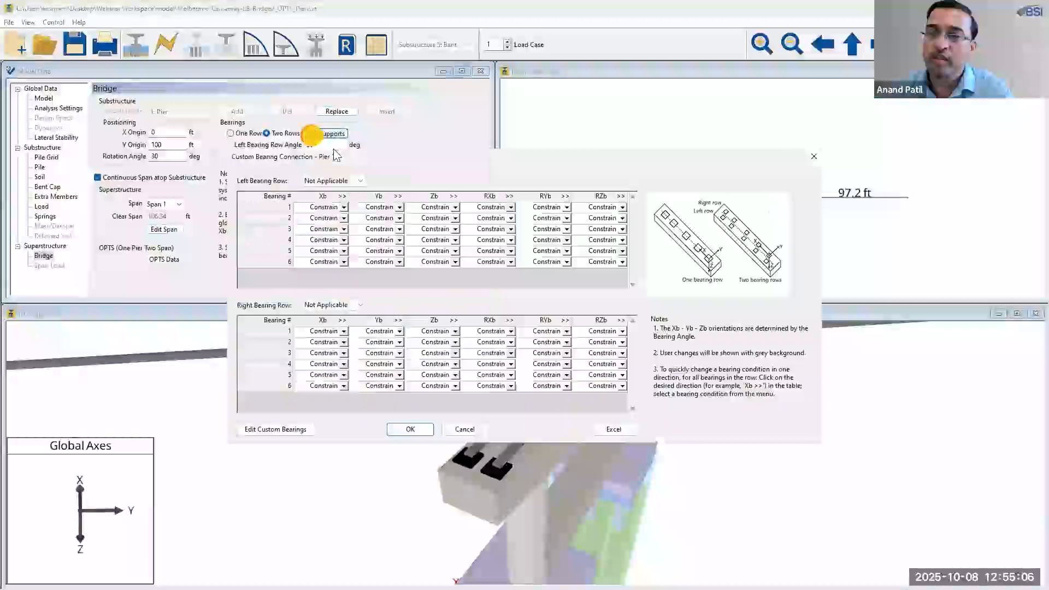
click(261, 432)
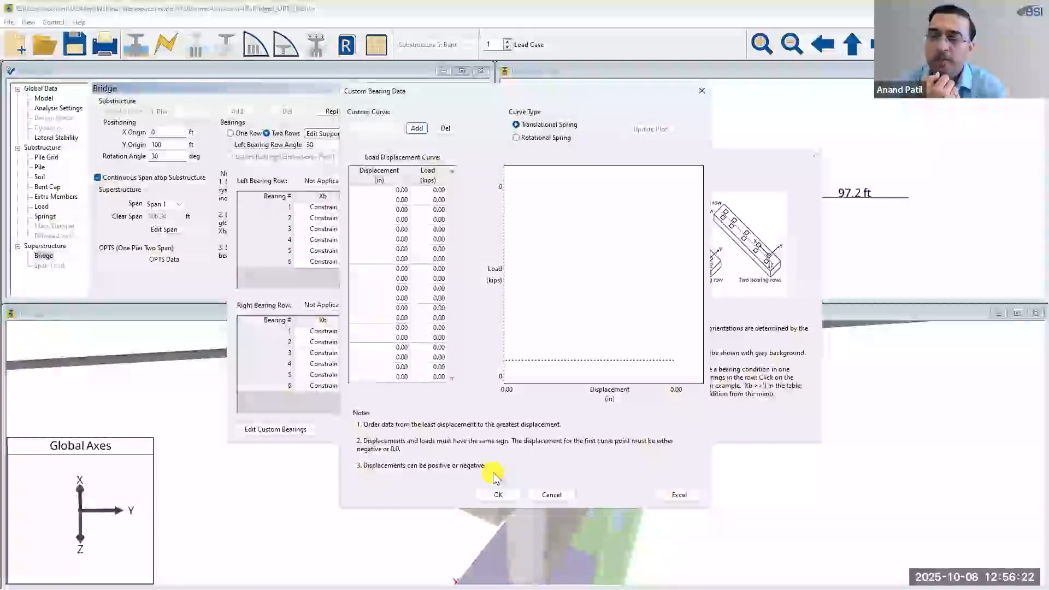
click(542, 494)
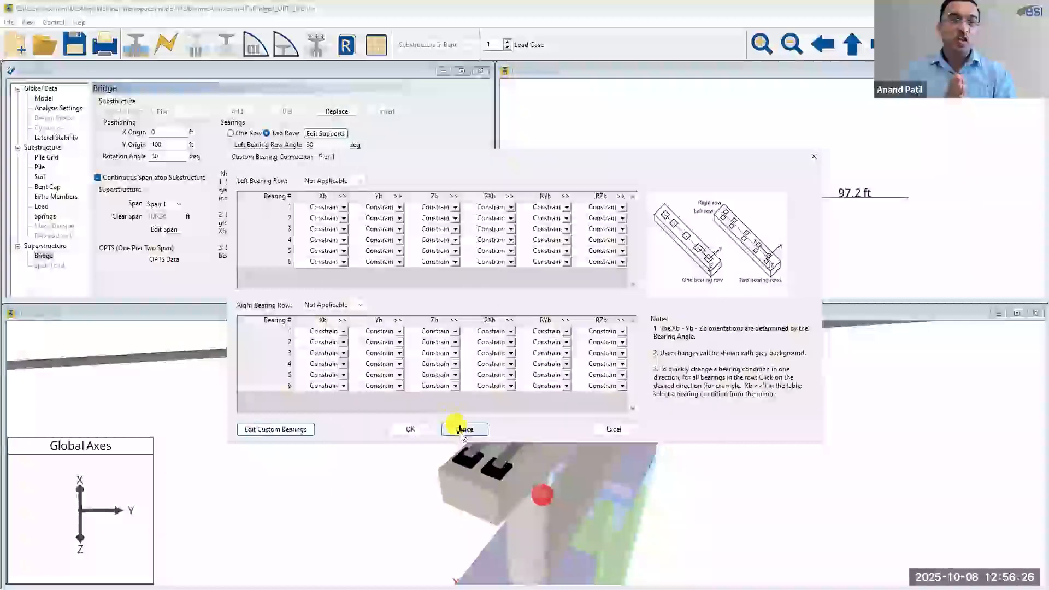
click(459, 427)
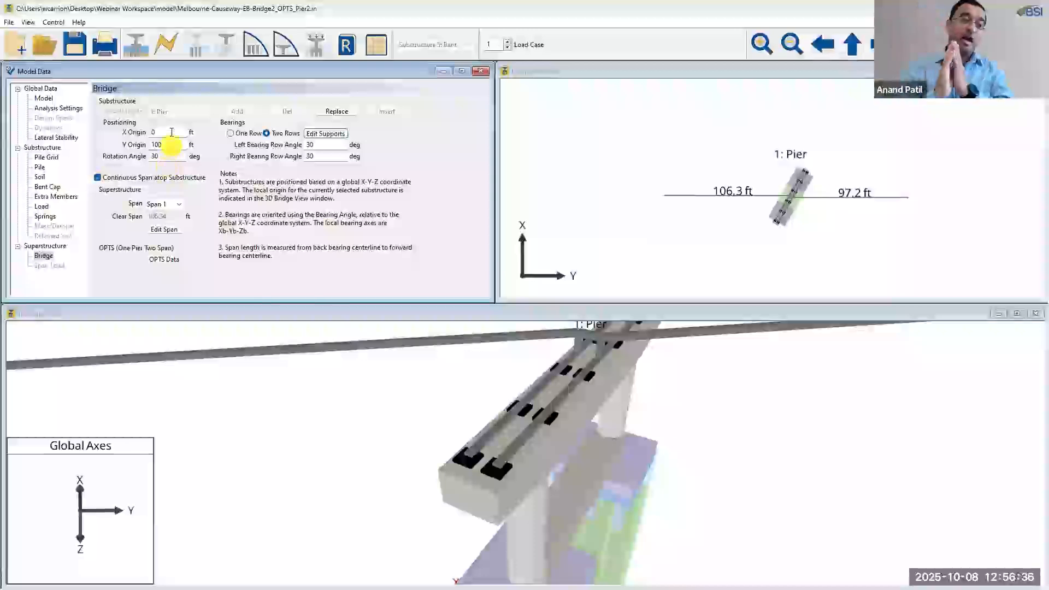
Set Pier 1's X origin to 50 ft and view the whole model in the 3D bridge view
click(147, 132)
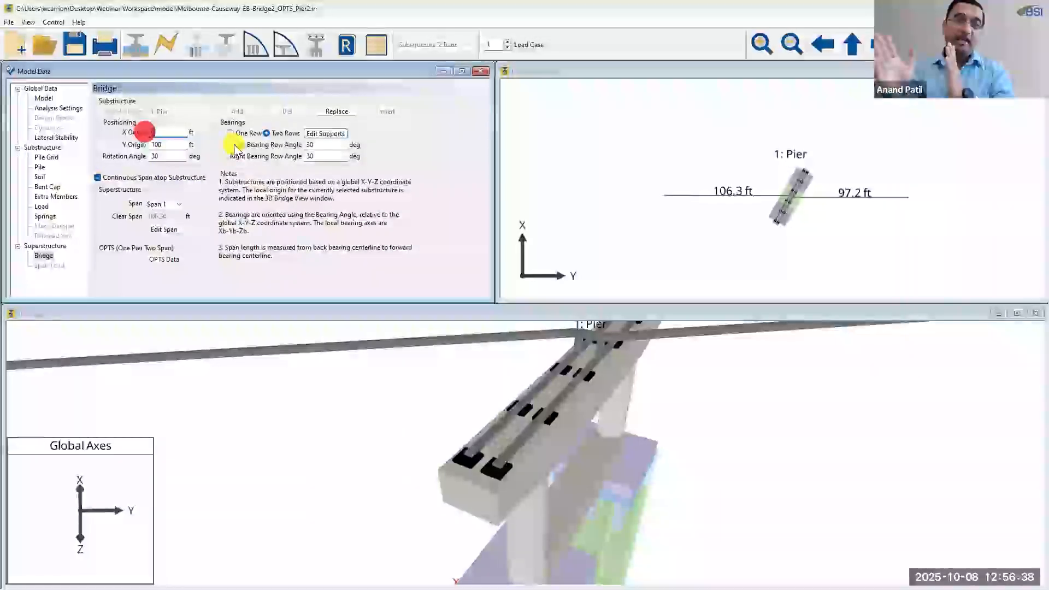
text(50)
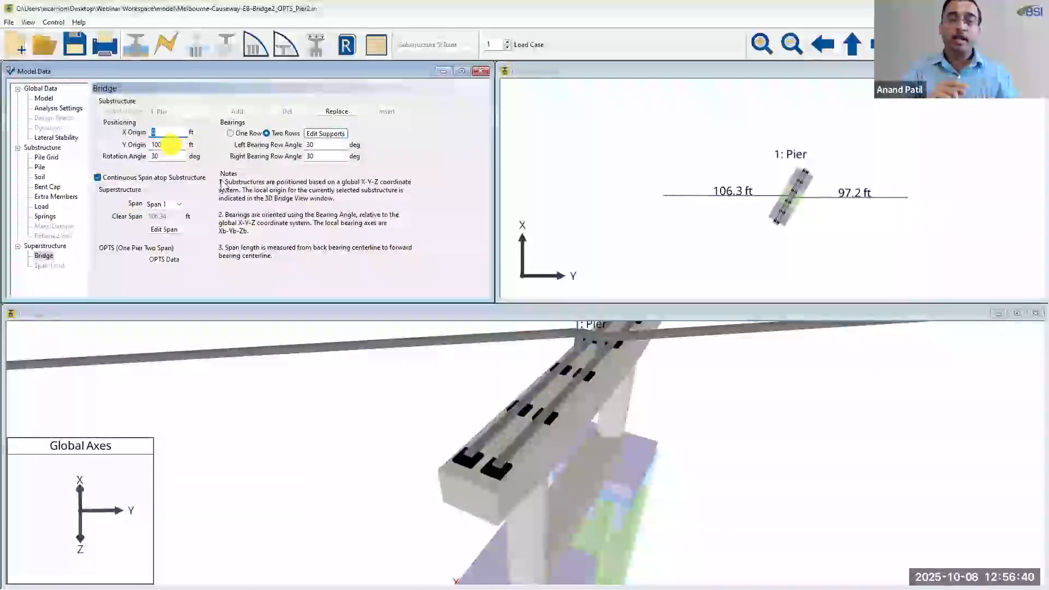
key(Tab)
click(558, 431)
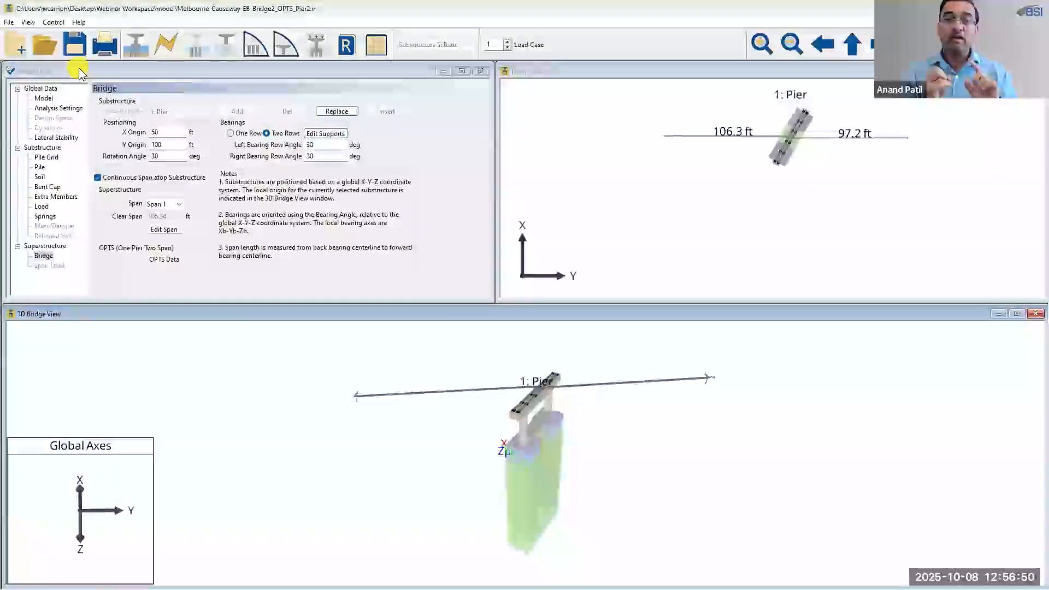
Try custom nodal coordinates for Span 1, examine its span coordinates table, and discard the span edits
click(161, 229)
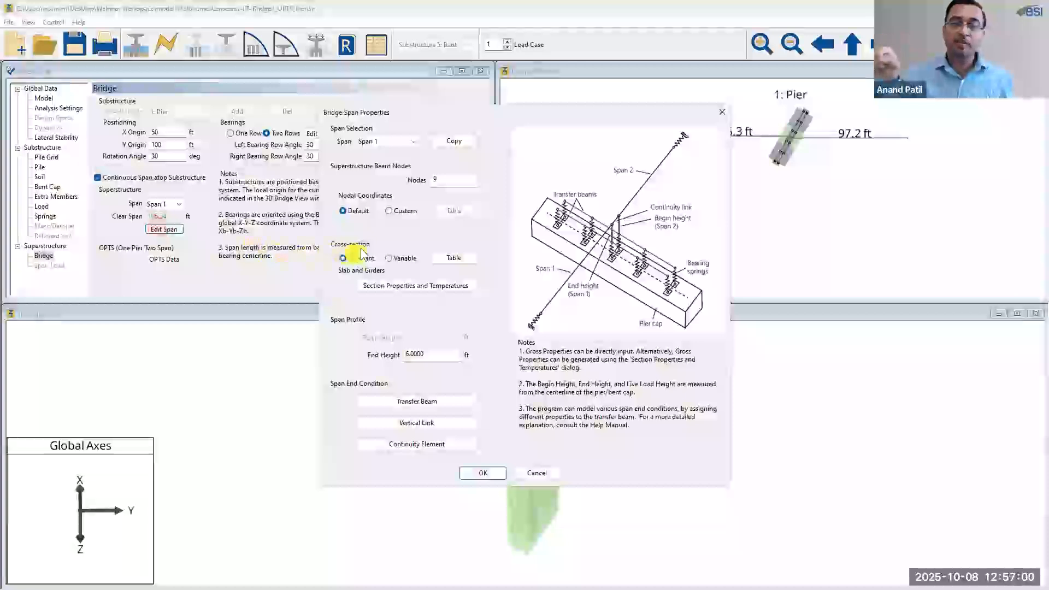
click(392, 212)
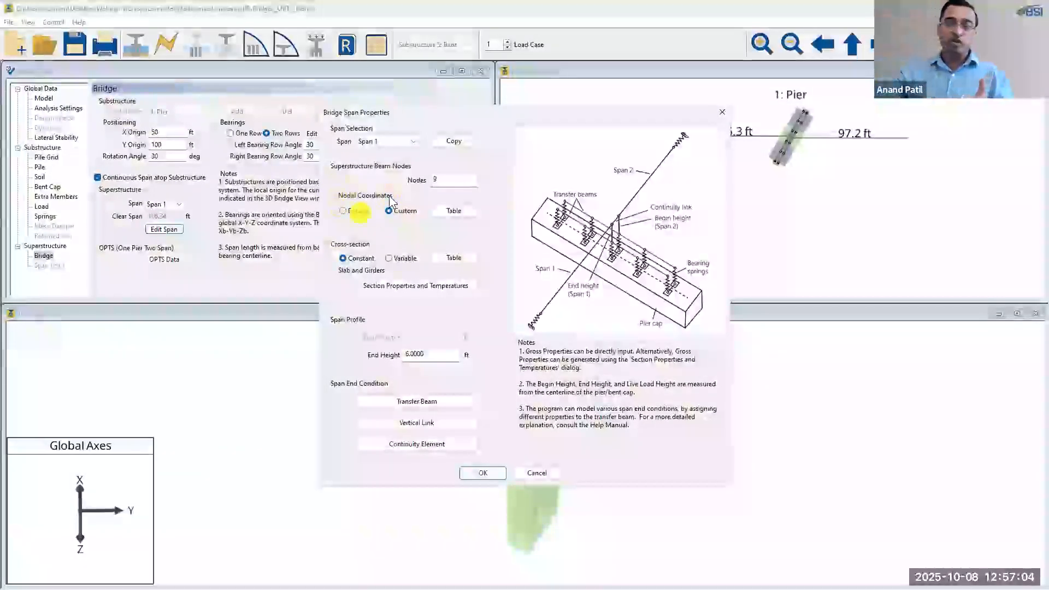
click(445, 210)
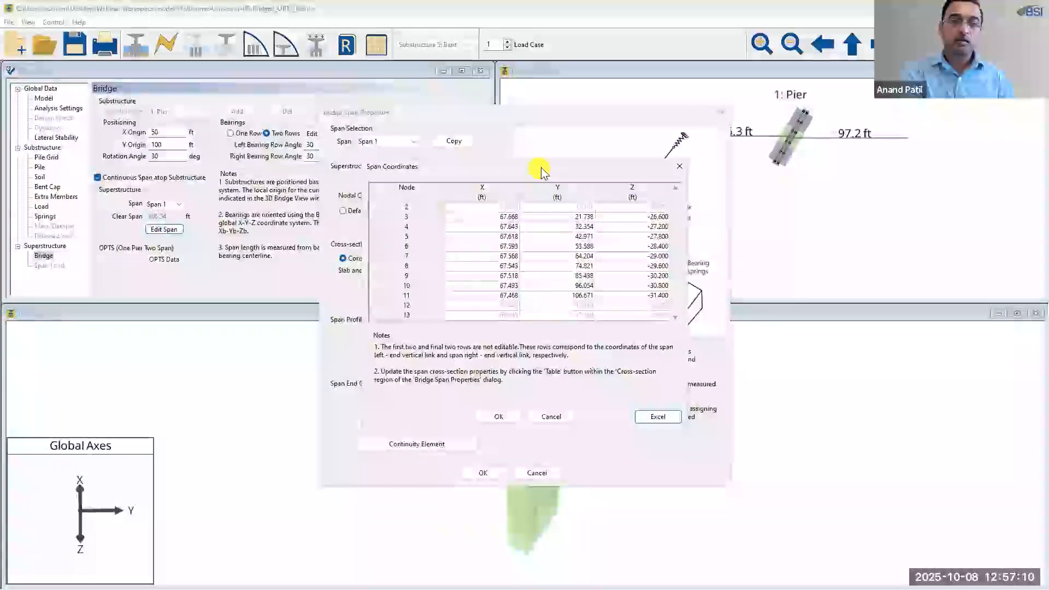
drag(532, 167, 689, 156)
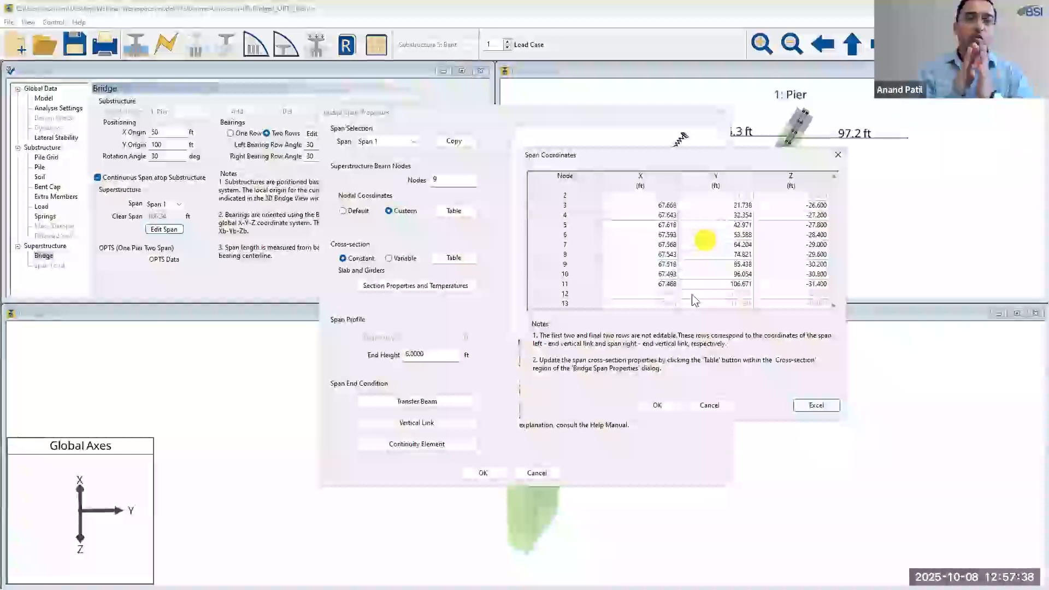
click(710, 405)
click(530, 472)
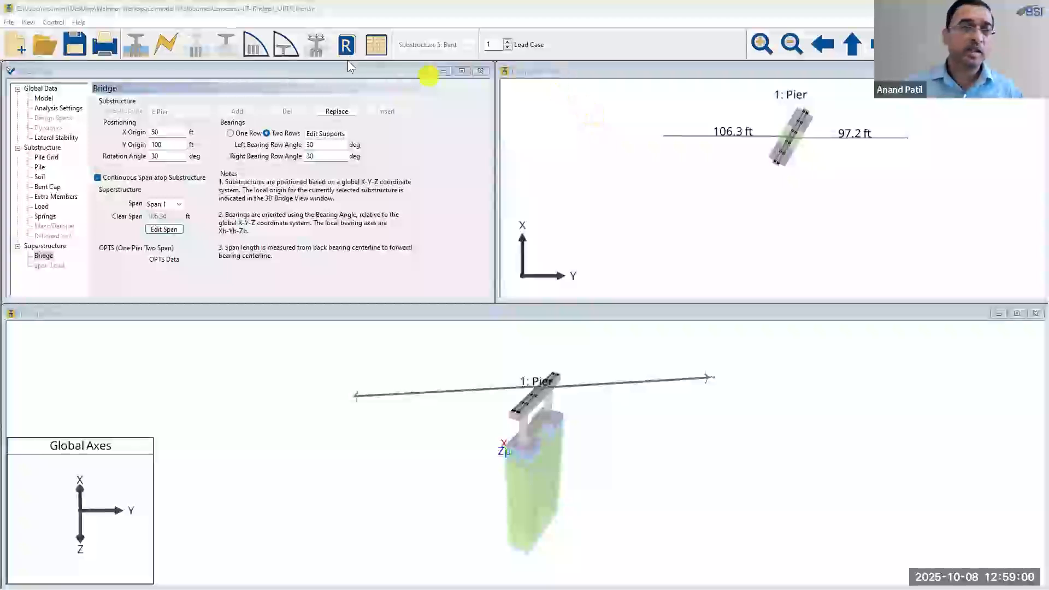
Open the 3D results and display the Bridge Span Force Plot of Moment 3 along the spans
click(327, 60)
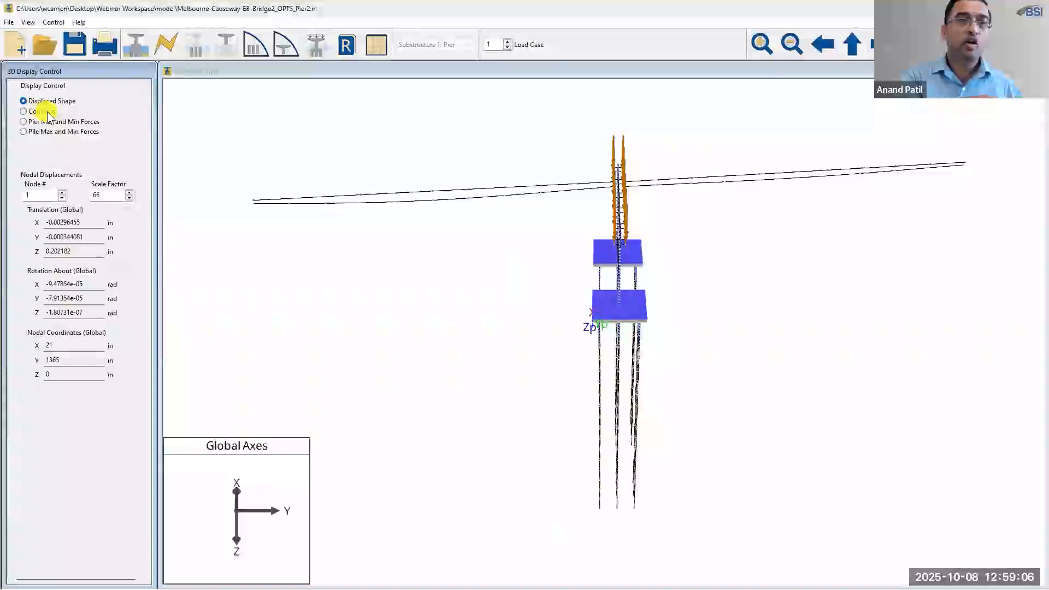
right_click(354, 129)
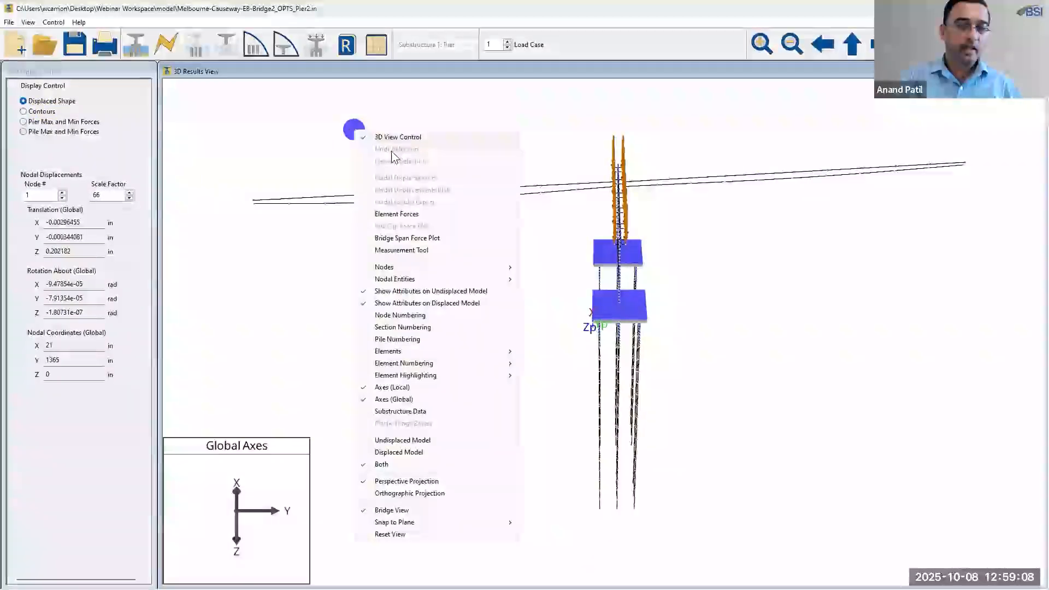
click(407, 239)
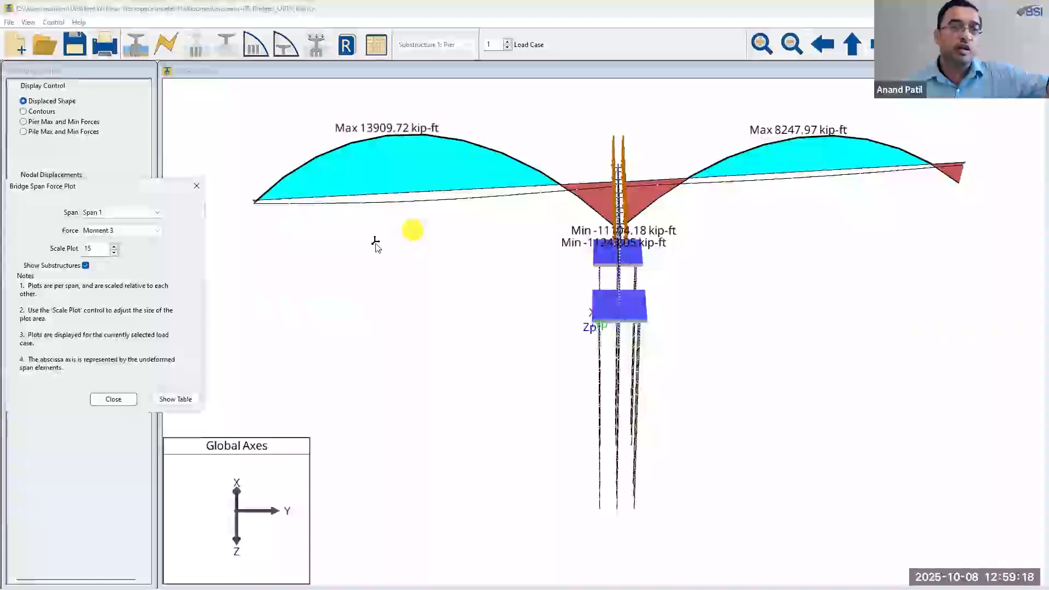
drag(176, 187, 194, 171)
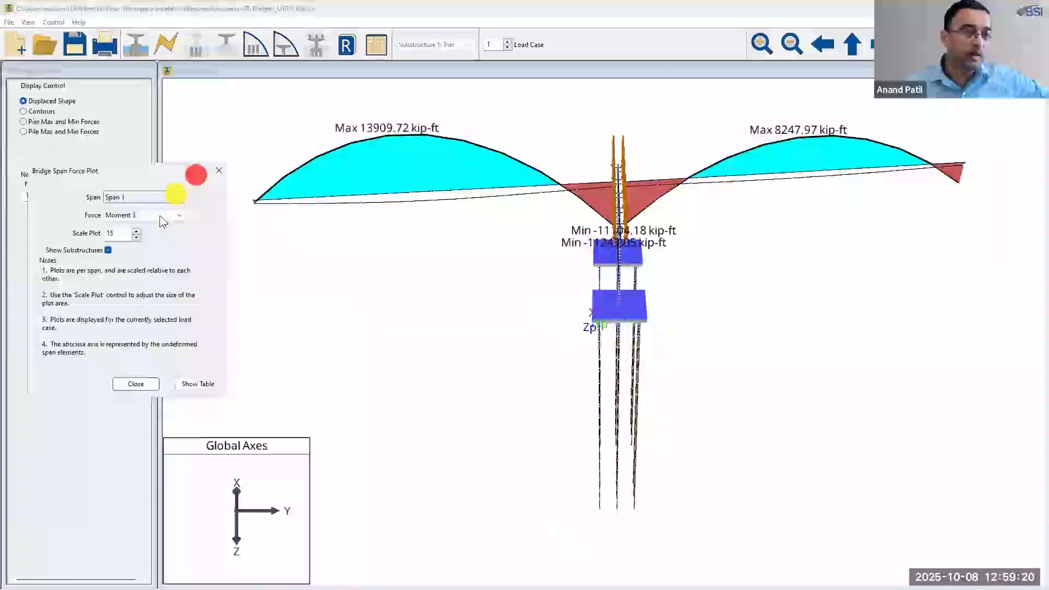
Plot Shear 2 for Span 1, check the available force types, and close the span force plot
click(159, 215)
click(148, 236)
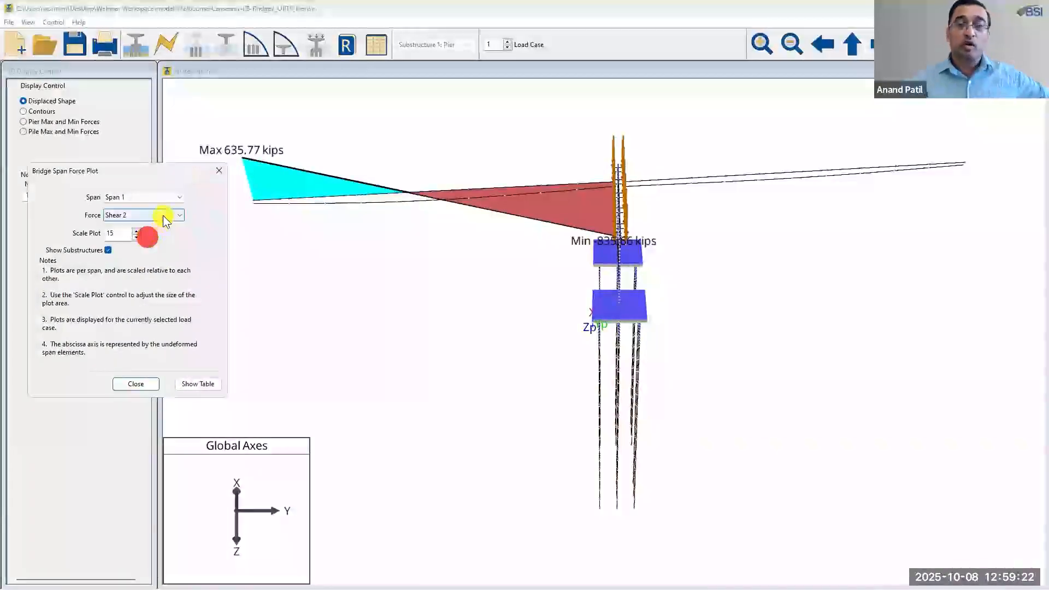
click(163, 216)
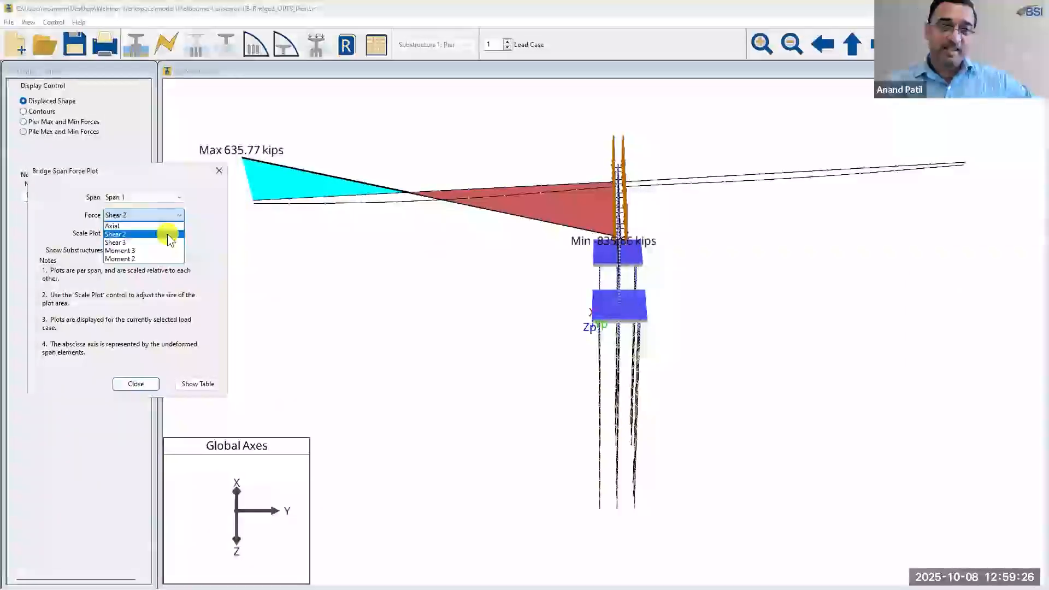
click(167, 234)
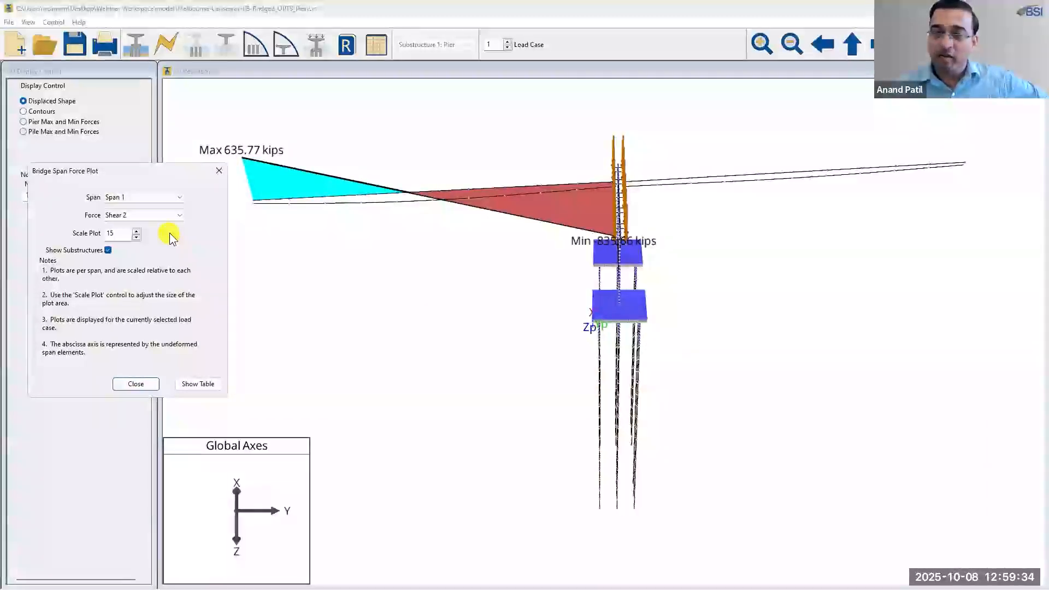
click(218, 174)
Turn off Bridge View in the 3D results and open the Pile Cap Force Plot for the pier
scroll(335, 161, up, 2)
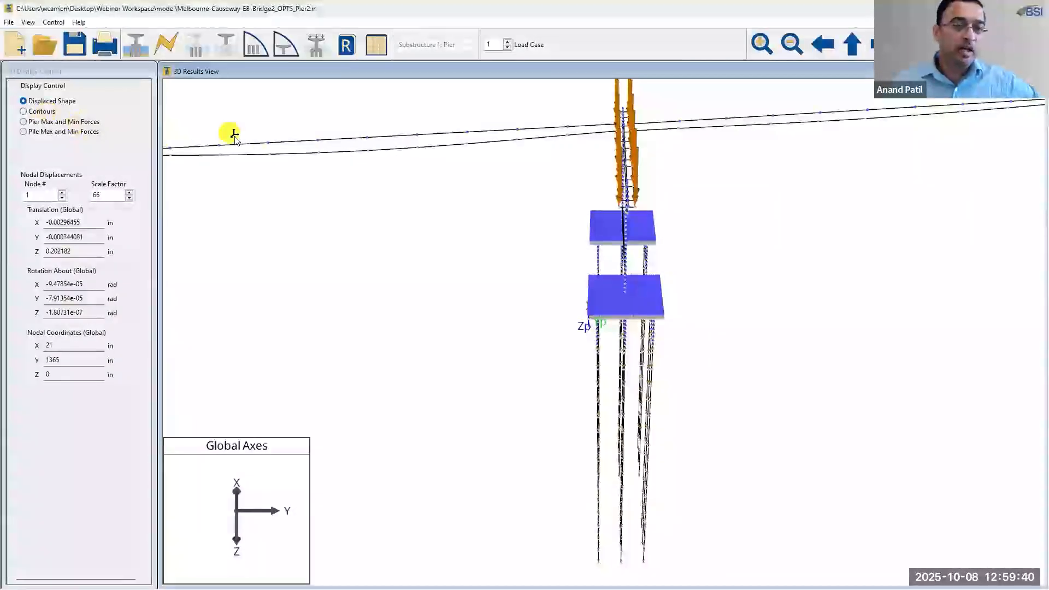
right_click(336, 140)
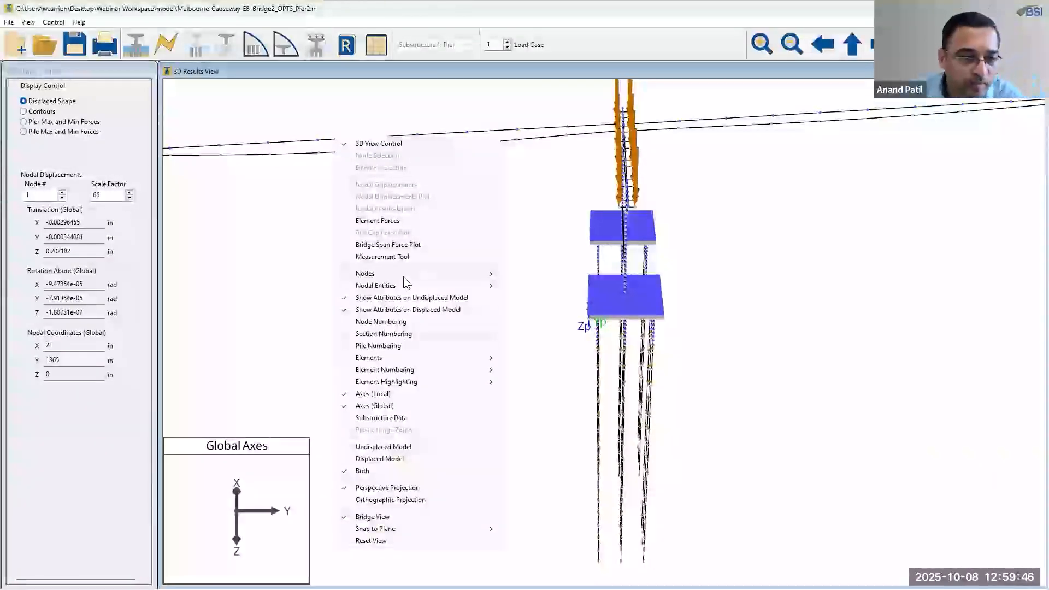
click(422, 515)
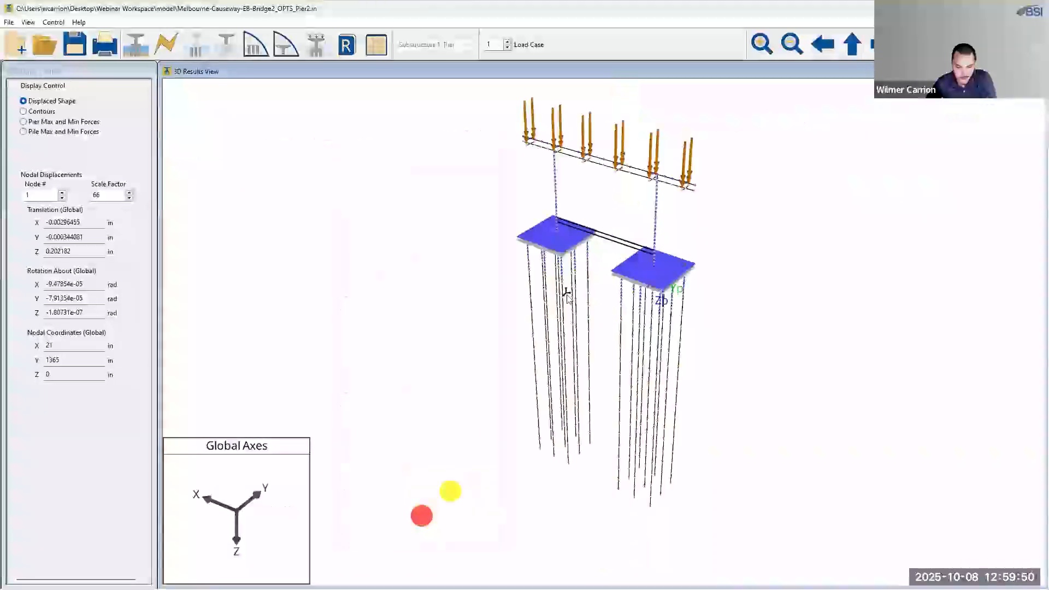
right_click(545, 206)
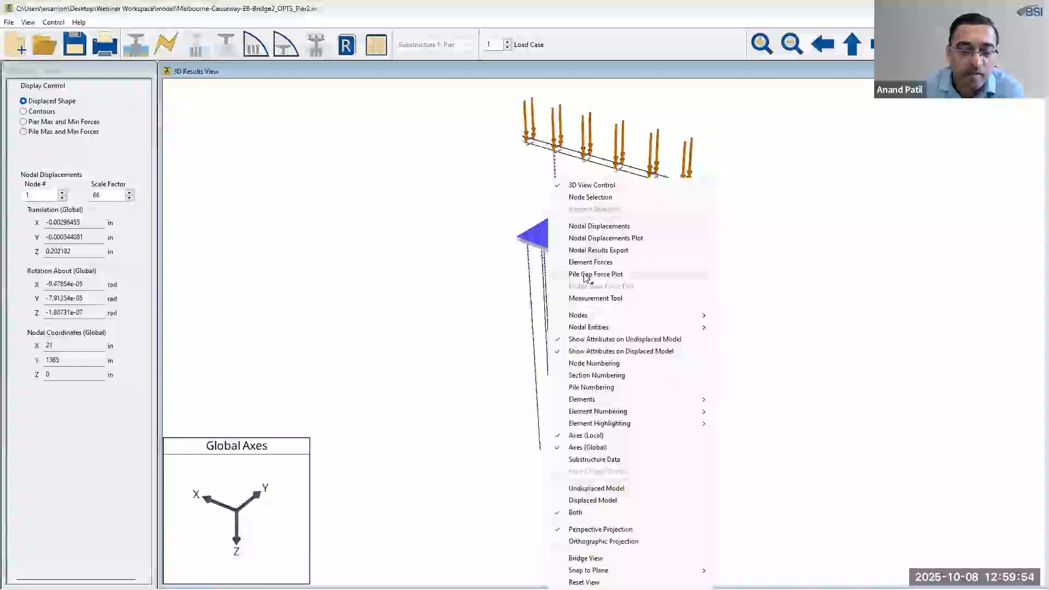
click(585, 275)
drag(363, 134, 378, 110)
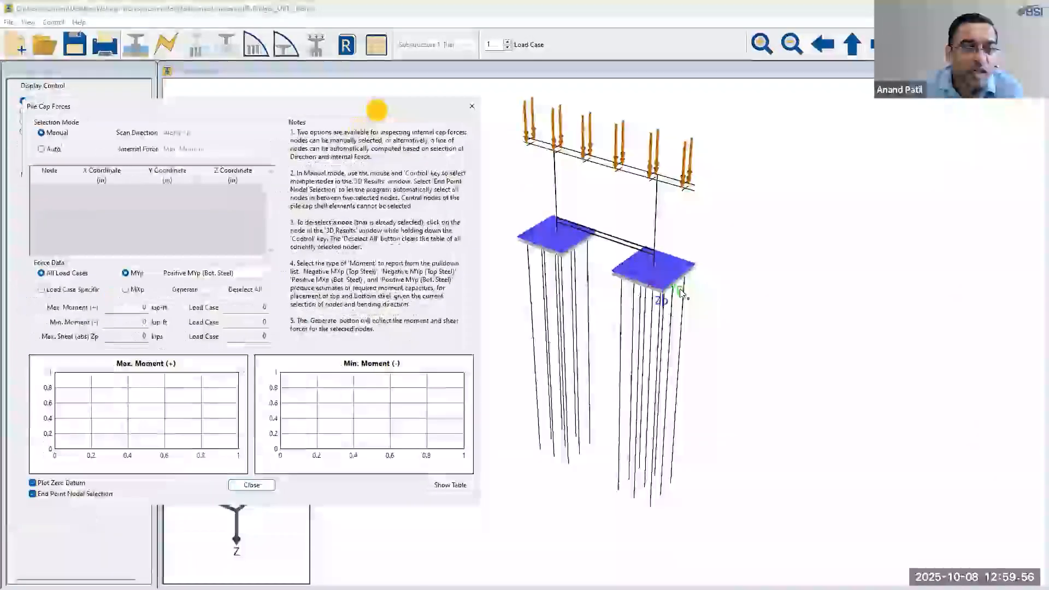
Show only the displaced model in a close-up of the pier's nearer pile cap mesh
scroll(666, 317, up, 5)
scroll(650, 358, up, 5)
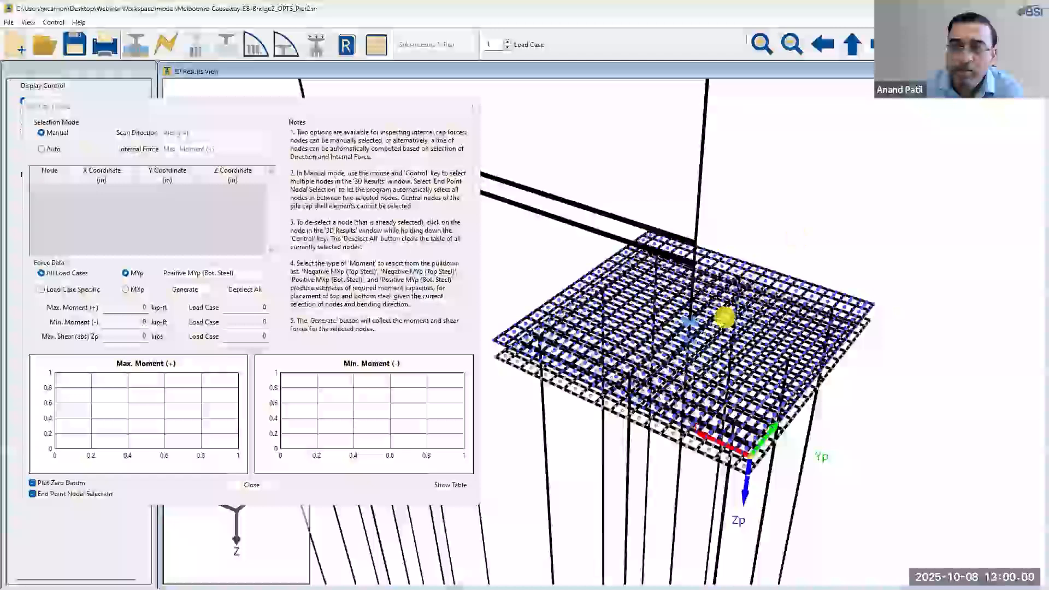
scroll(726, 319, up, 2)
right_click(743, 205)
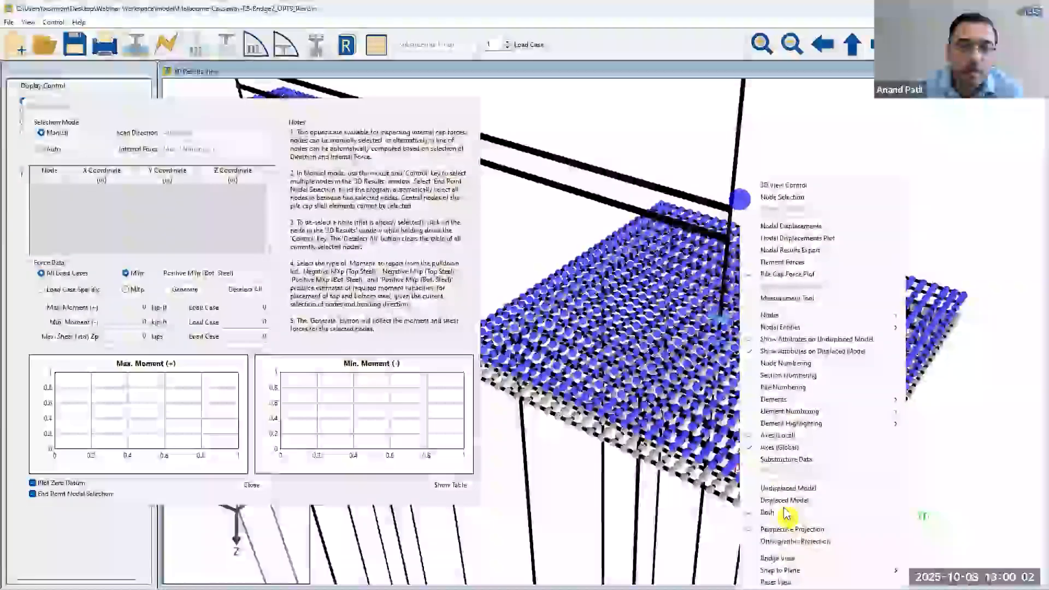
click(782, 498)
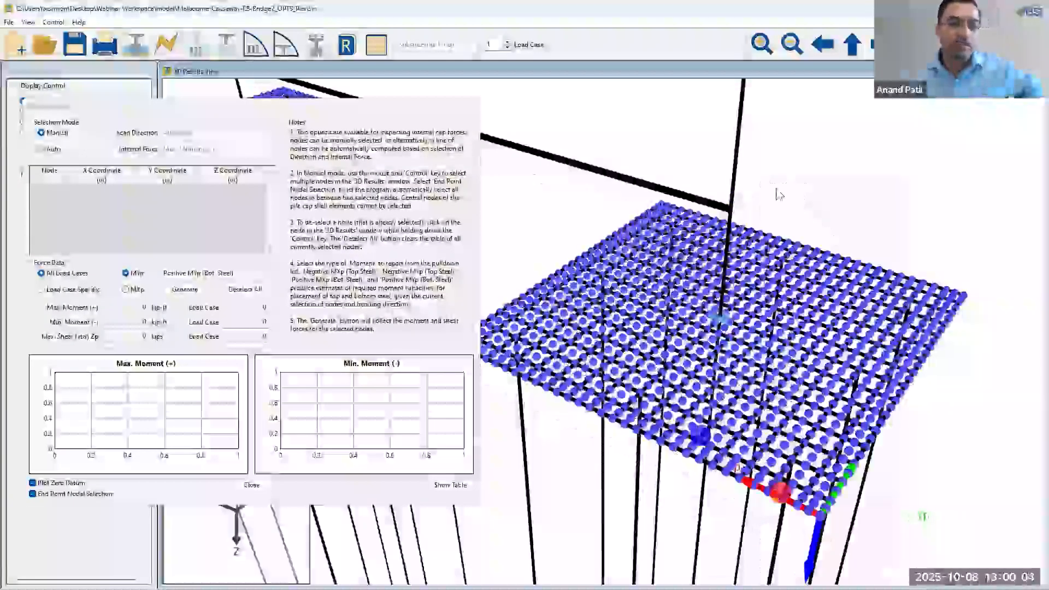
right_click(702, 26)
click(751, 48)
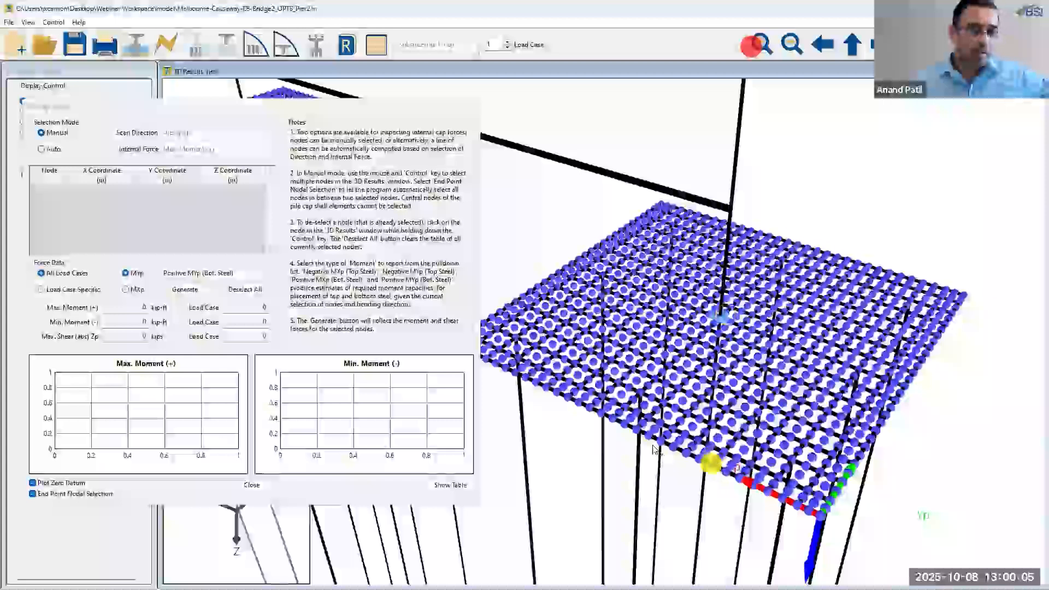
Select the line of cap nodes at X 57 in from edge to edge and generate Positive MYp (Bot. Steel) forces for all load cases
click(685, 452)
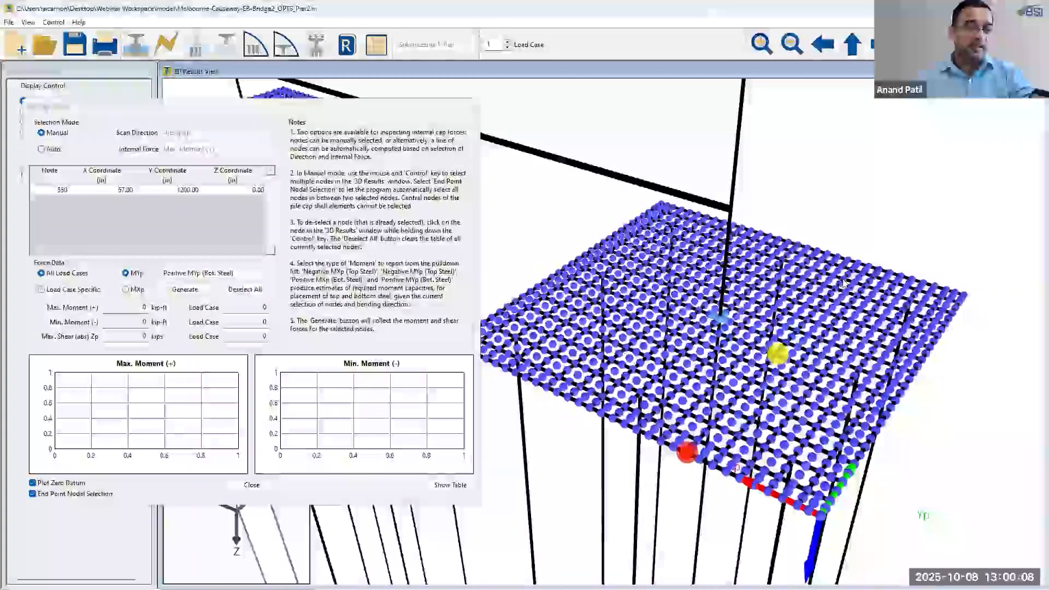
ctrl+click(857, 267)
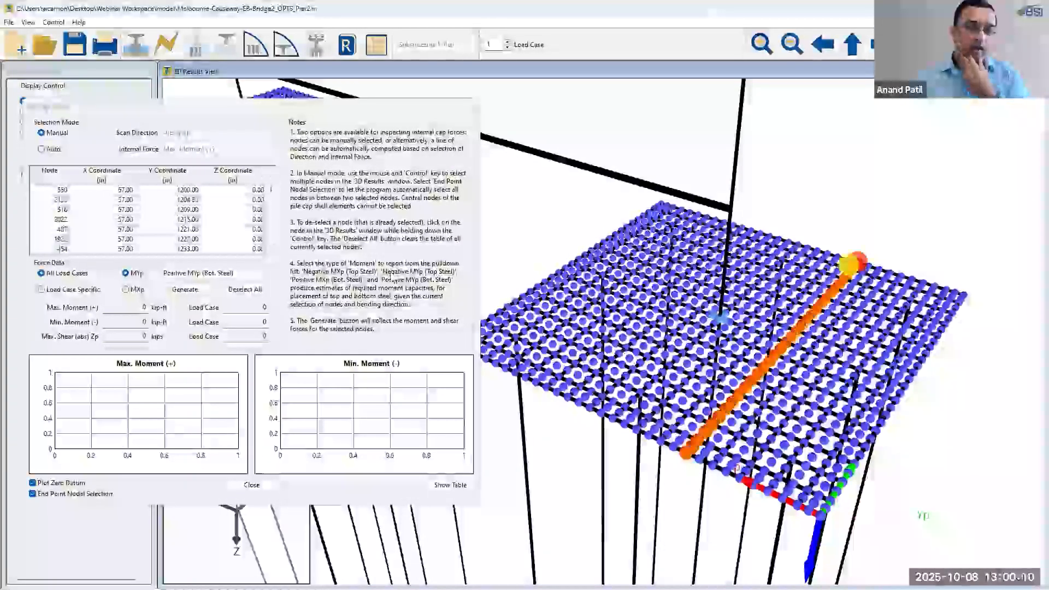
click(195, 293)
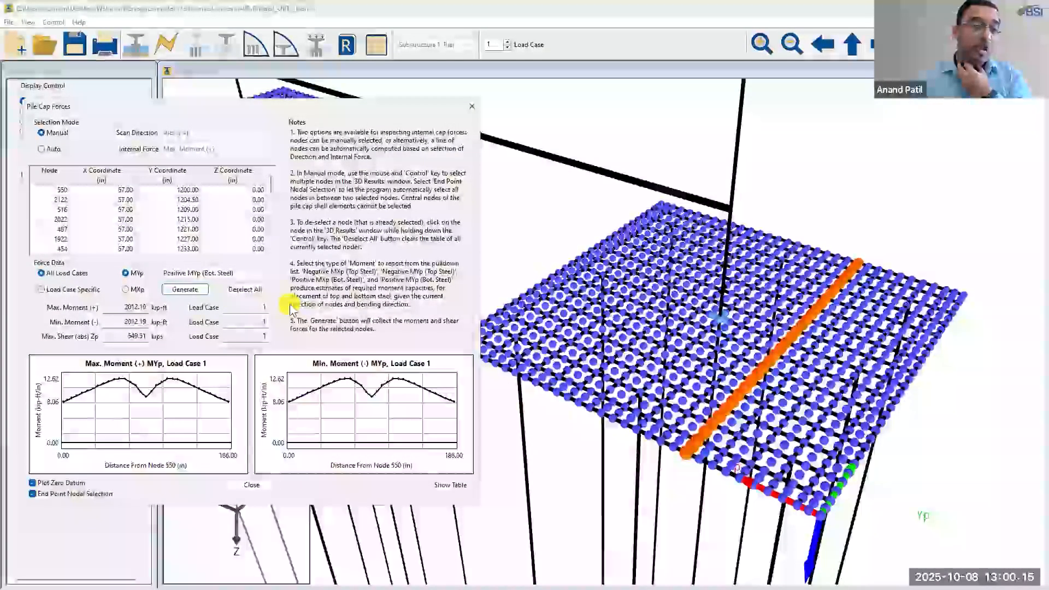
Review the MYp moment type options alongside the generated moment plots and close the pile cap forces
click(233, 274)
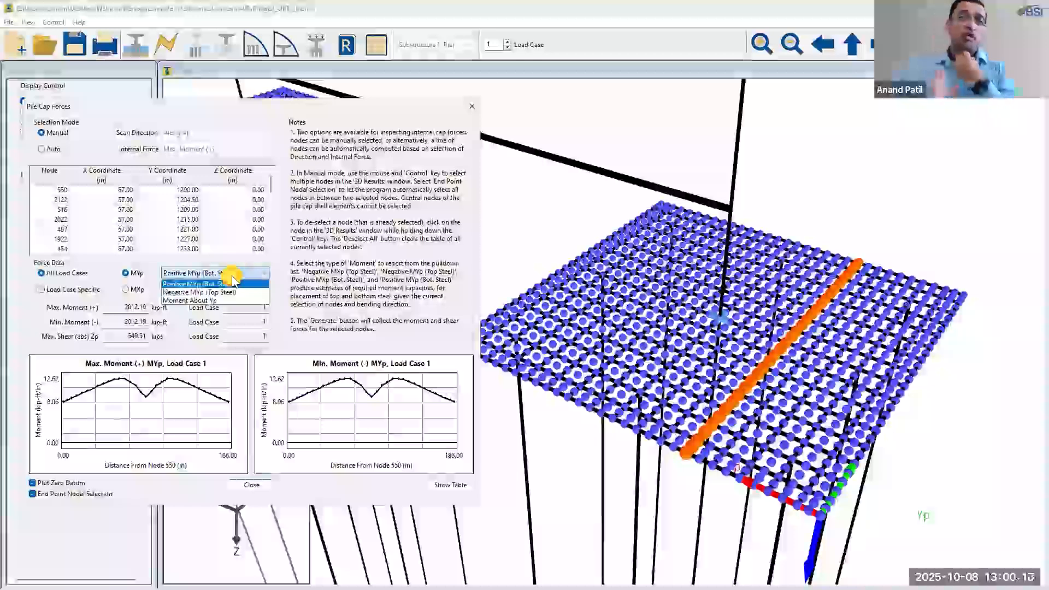
click(232, 274)
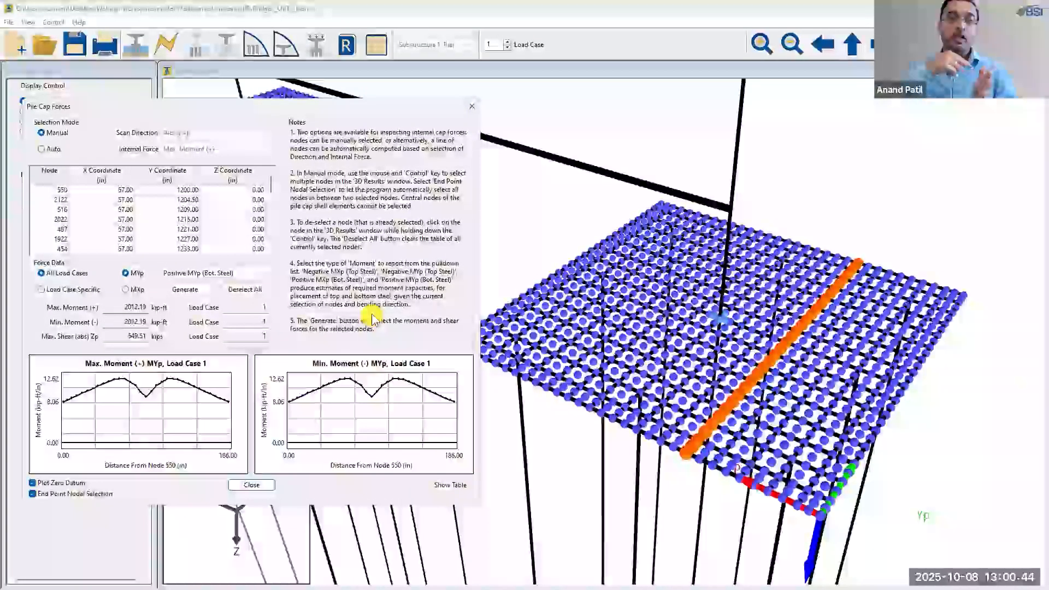
click(472, 107)
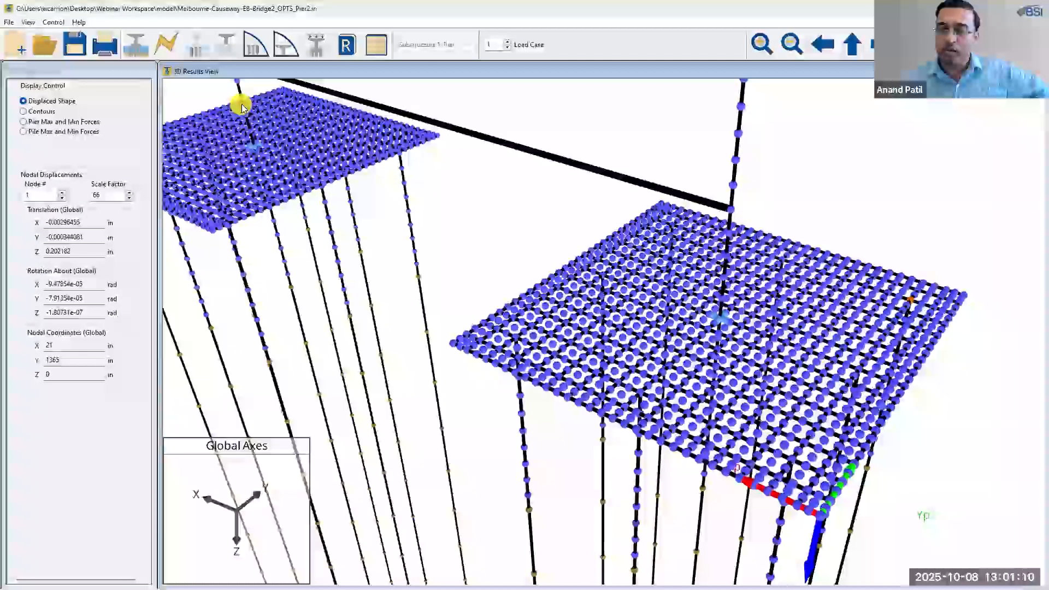
Return to the model data, examine Span 1's custom nodal coordinates table, and switch to the webinar's Q/A slide
click(136, 56)
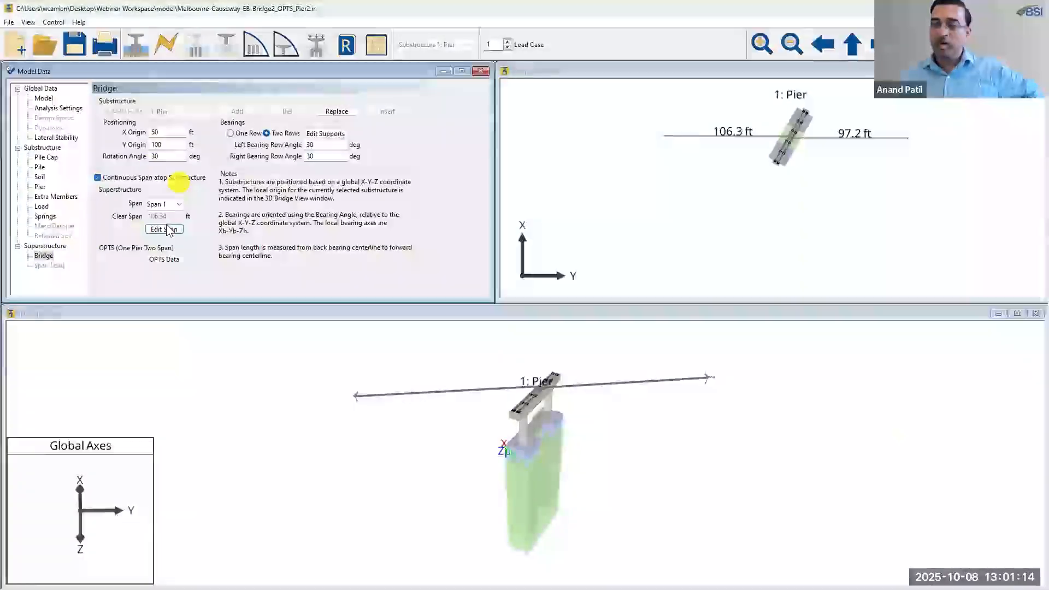
click(164, 229)
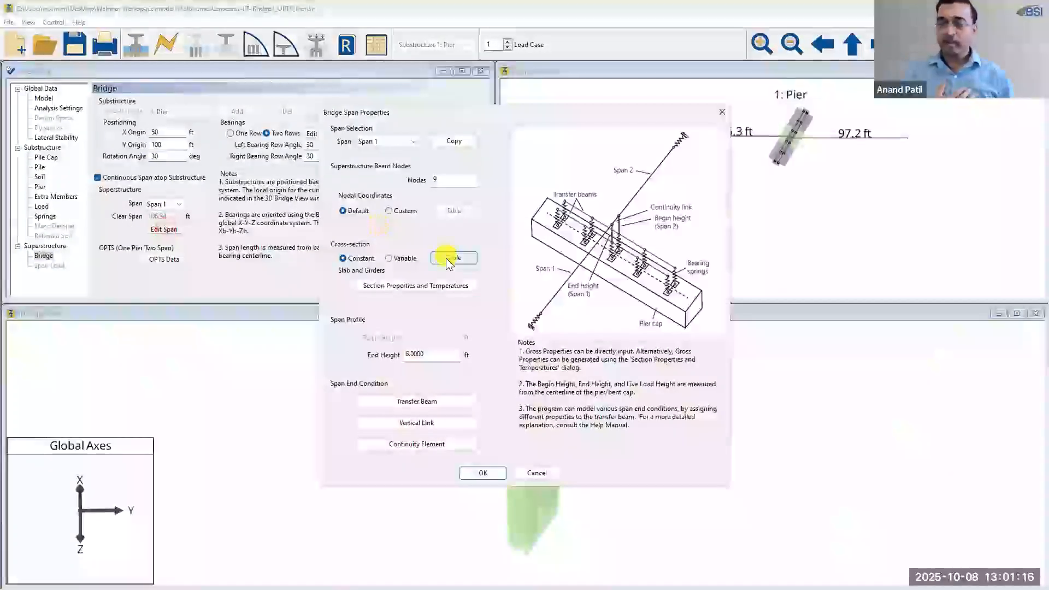
click(388, 211)
click(453, 210)
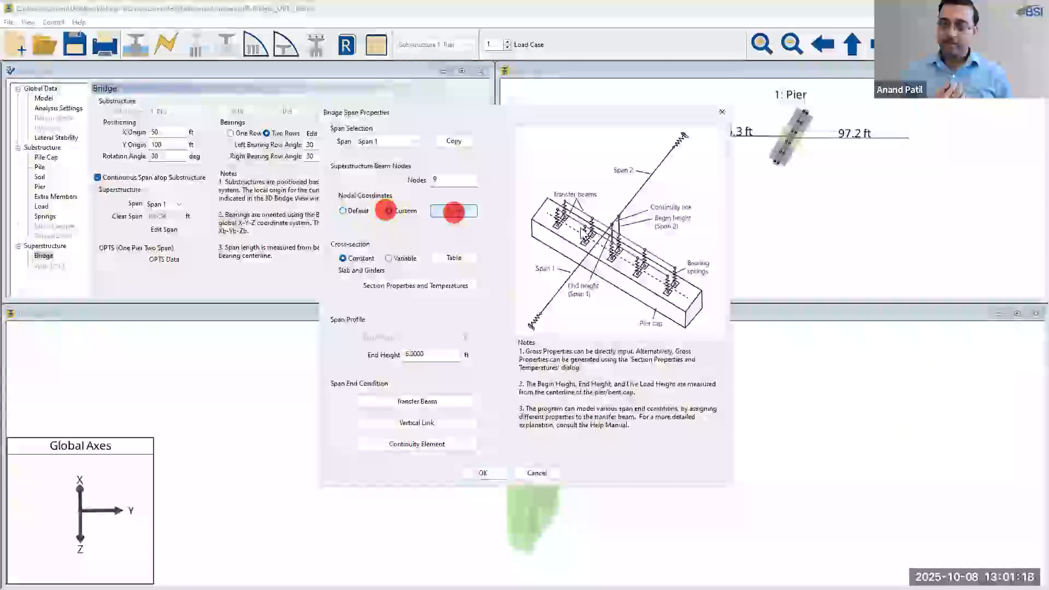
drag(565, 163, 711, 139)
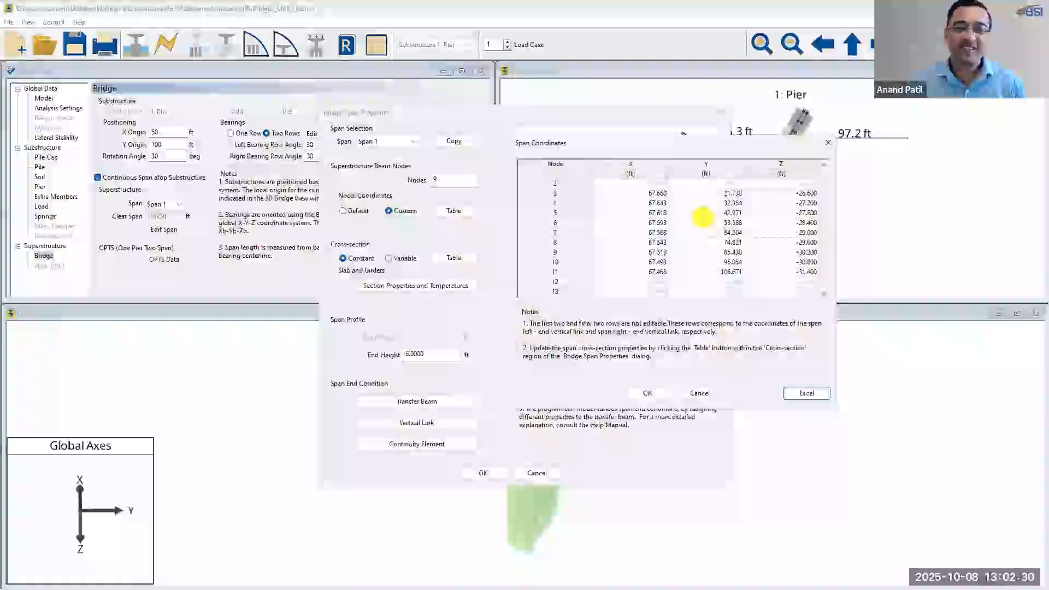
key(alt+Tab)
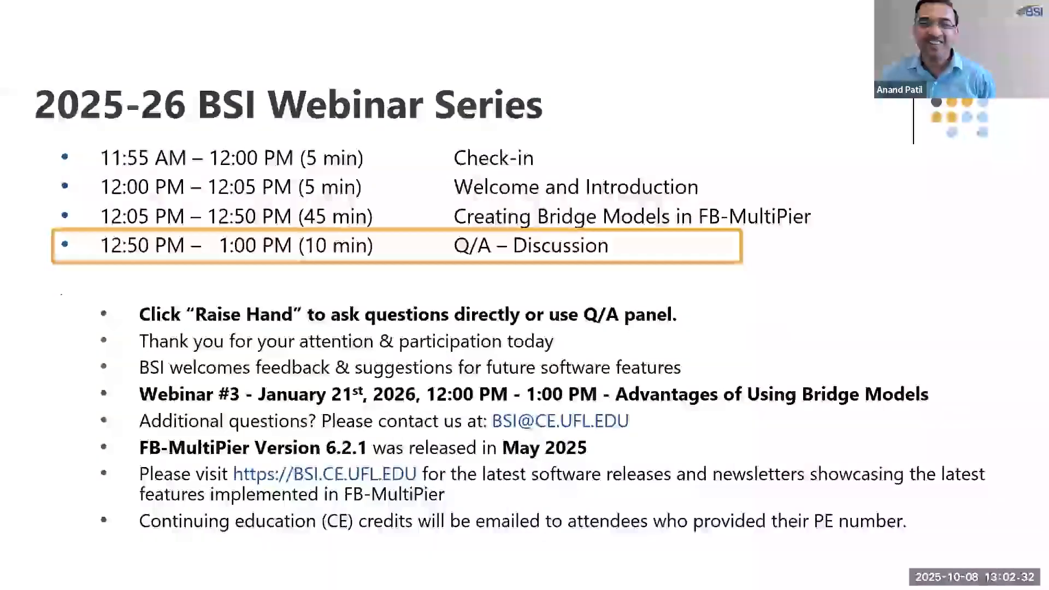